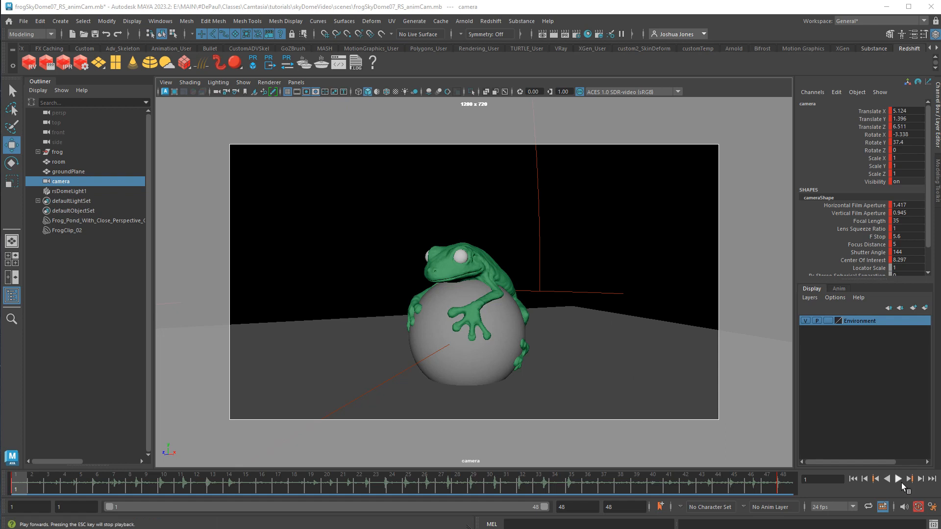
Play the camera animation around the frog and return the timeline to frame 1.
left_click(902, 483)
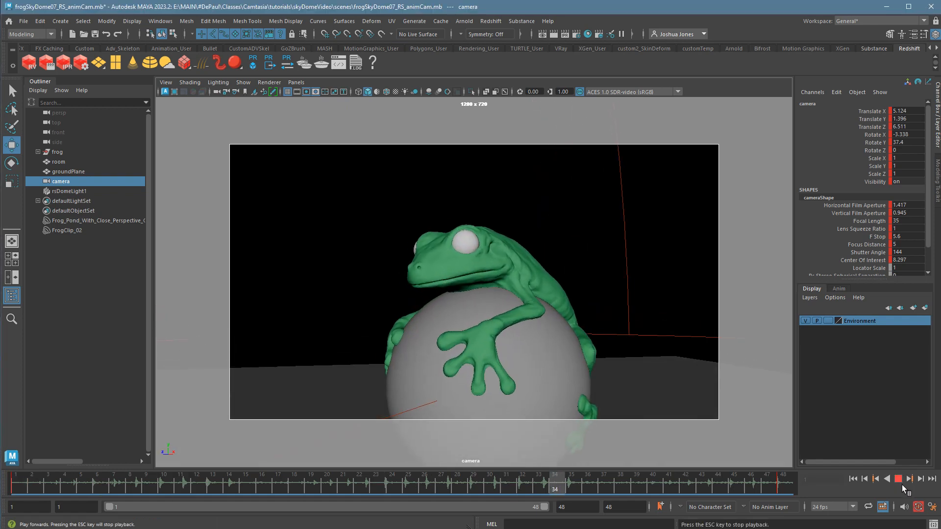
left_click(901, 486)
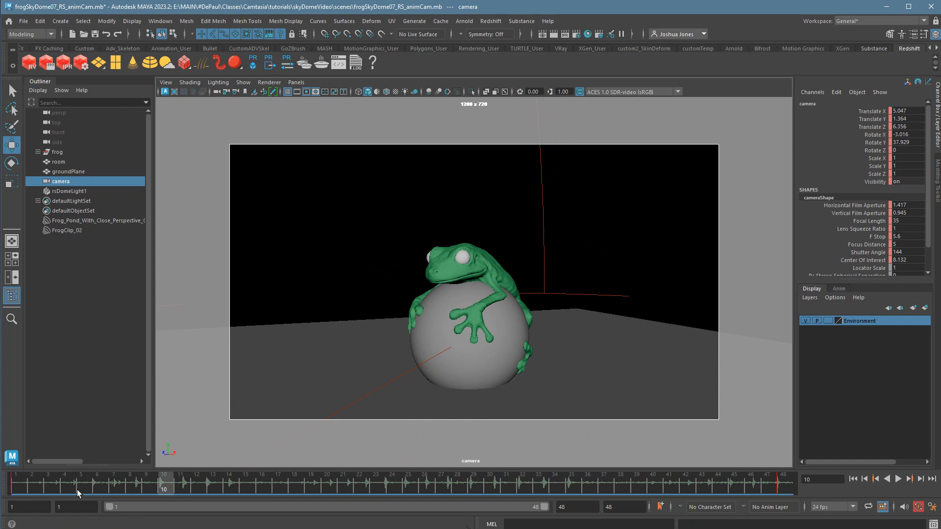
left_click(24, 483)
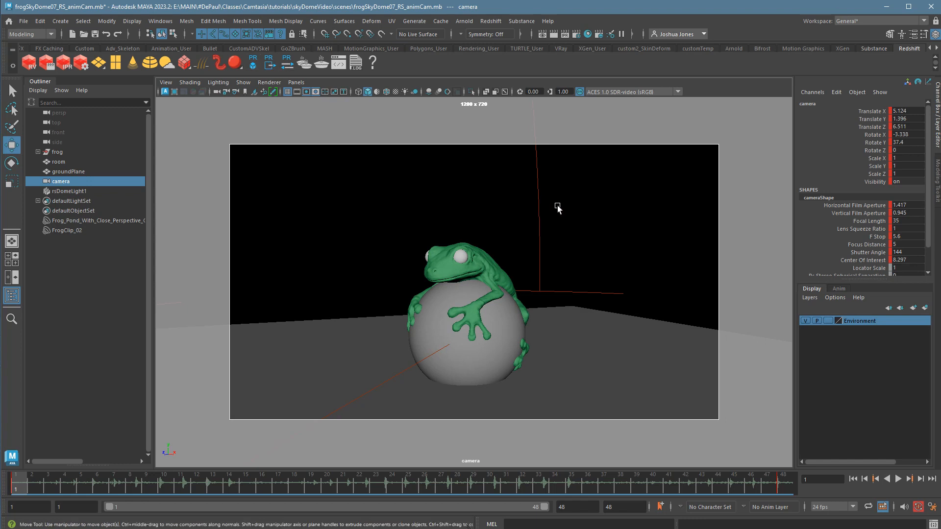
Open the render settings and check the basic Redshift quality options and the available resolution presets.
left_click(579, 36)
left_click_drag(569, 63, 532, 79)
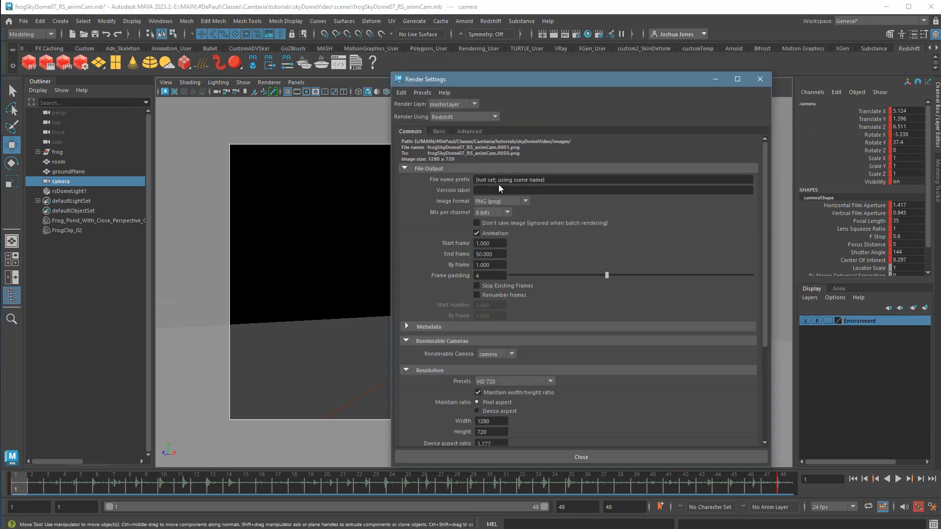
left_click(439, 132)
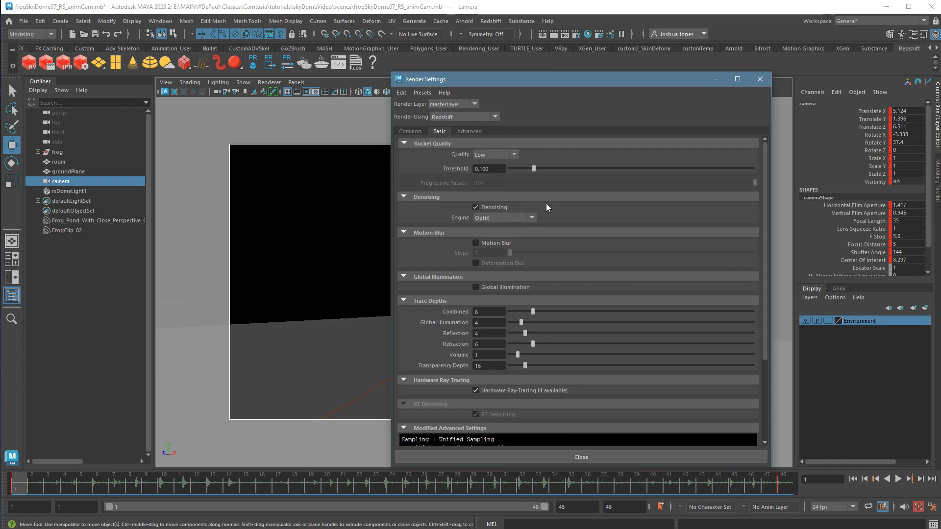
left_click(410, 131)
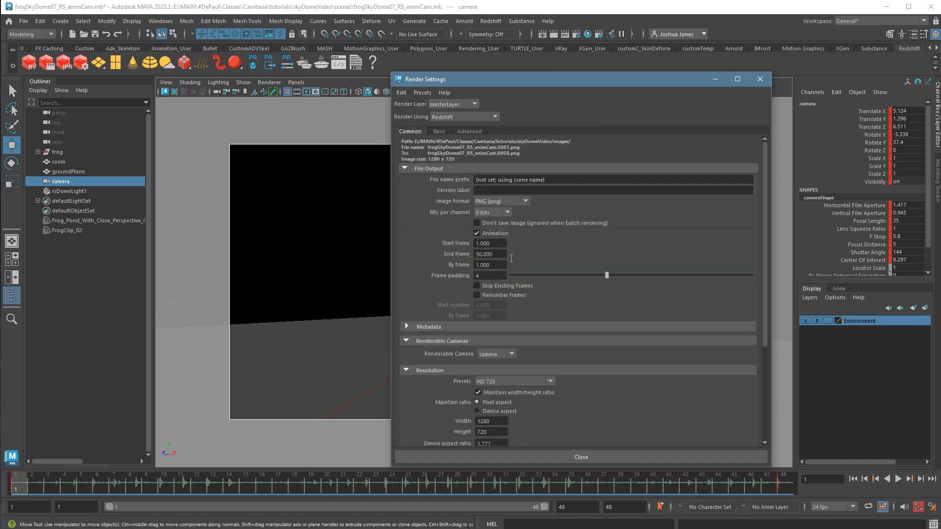
left_click(516, 182)
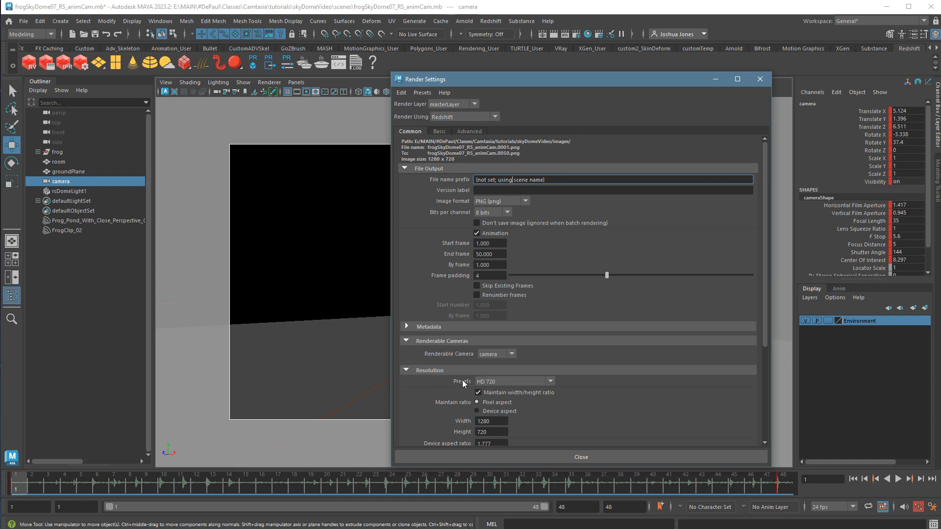
left_click(489, 382)
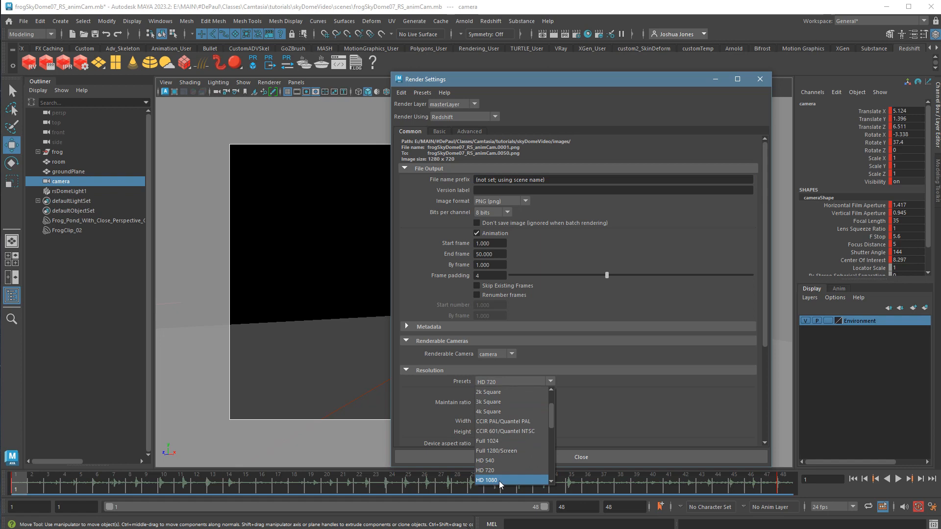
left_click(667, 399)
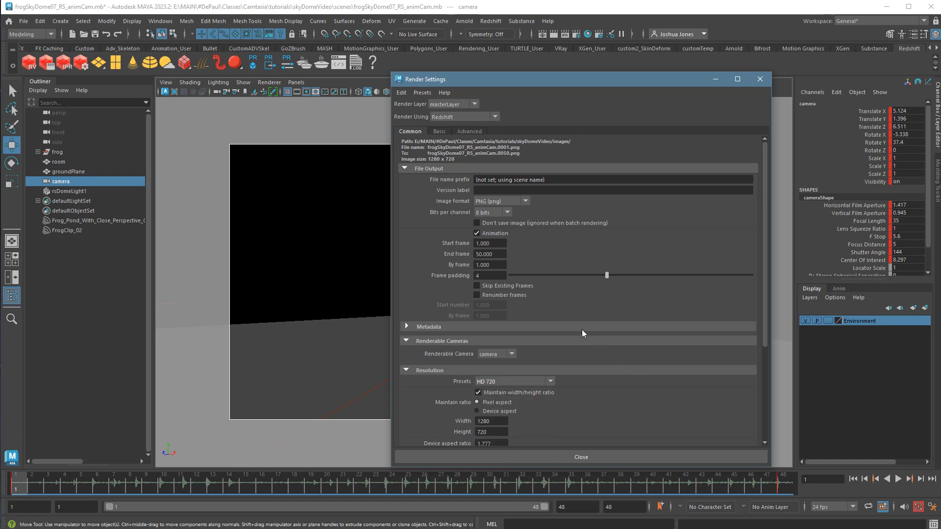
Replace the render's file name prefix with frogAni/frogCam_vs01.
left_click(508, 181)
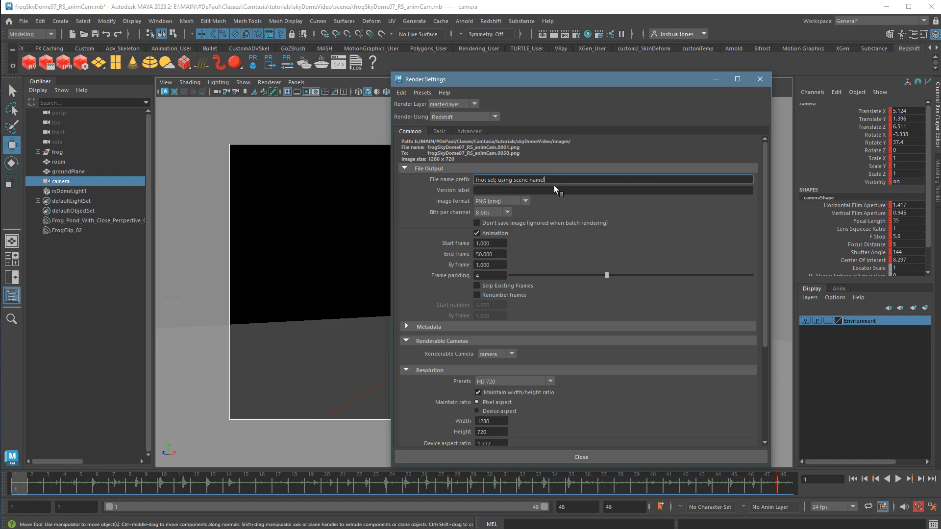
key("BackSpace")
key("BackSpace")
key("BackSpace")
key("BackSpace")
key("BackSpace")
key("BackSpace")
key("BackSpace")
key("BackSpace")
key("BackSpace")
key("BackSpace")
key("BackSpace")
key("BackSpace")
key("BackSpace")
key("BackSpace")
key("BackSpace")
key("BackSpace")
key("BackSpace")
key("BackSpace")
key("BackSpace")
key("BackSpace")
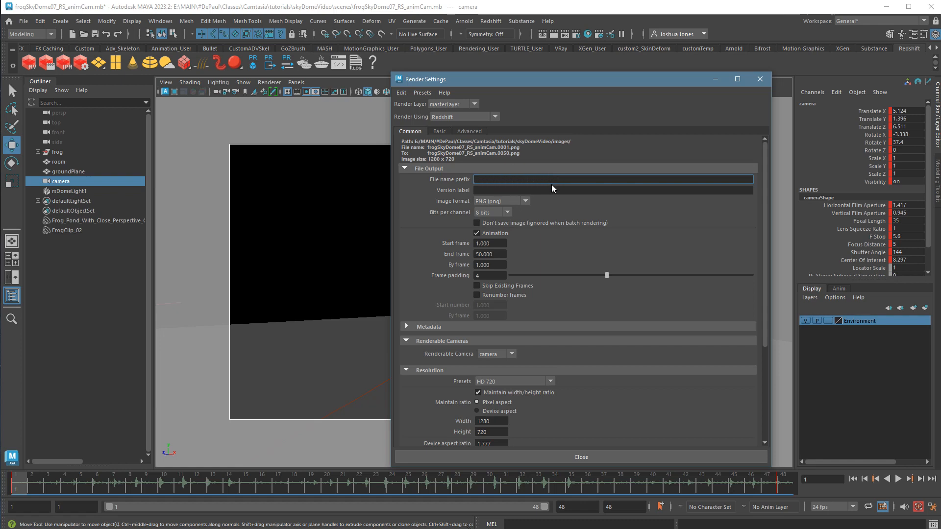
type("frogA")
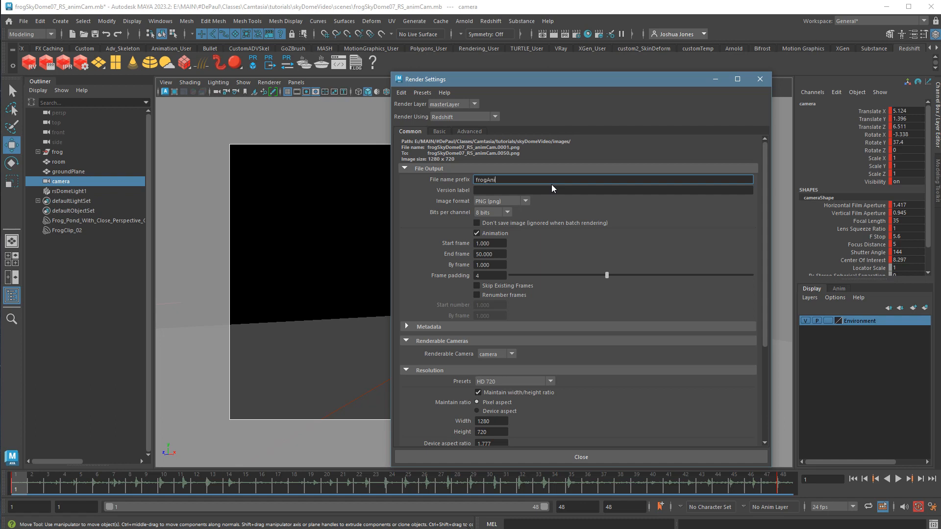
type("ni")
type("/")
type("frog")
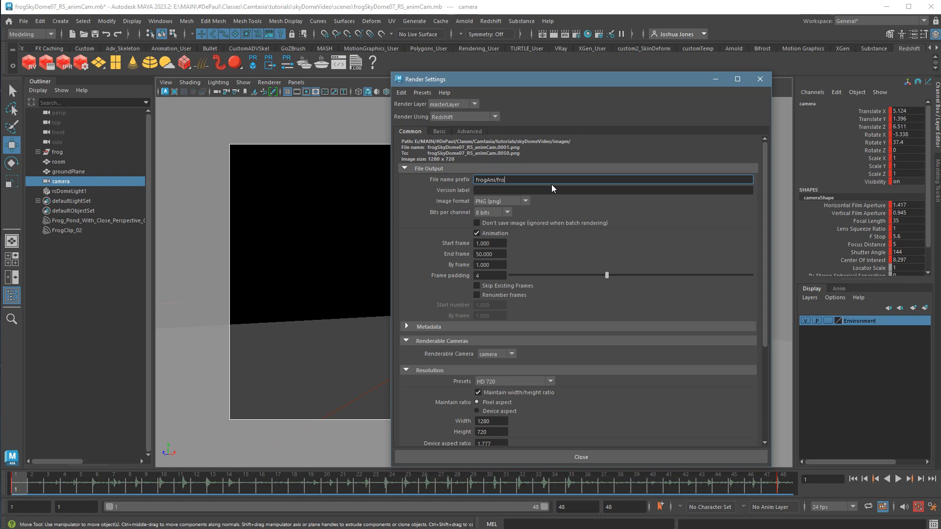
type("Cam_vs01")
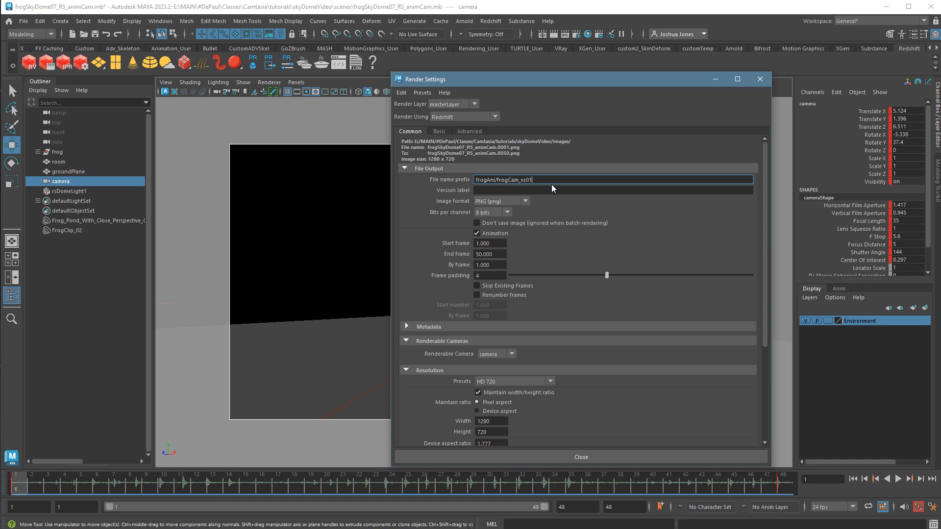
key("Tab")
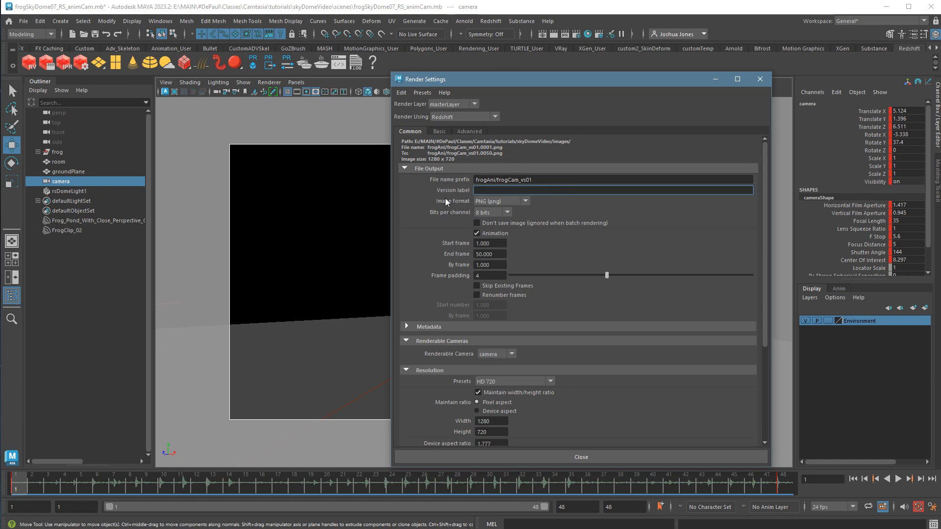
Set the render's image format to Targa (tga) and its end frame to 48.
left_click(490, 202)
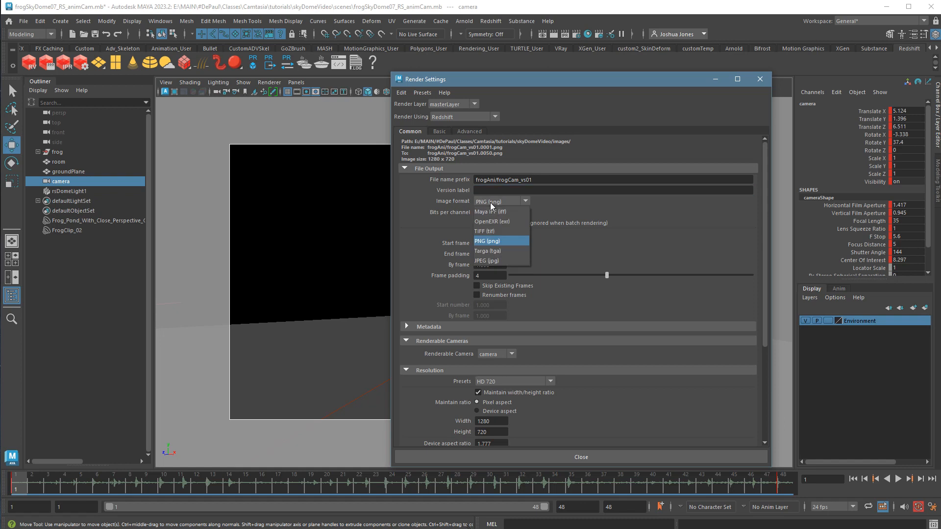
left_click(506, 252)
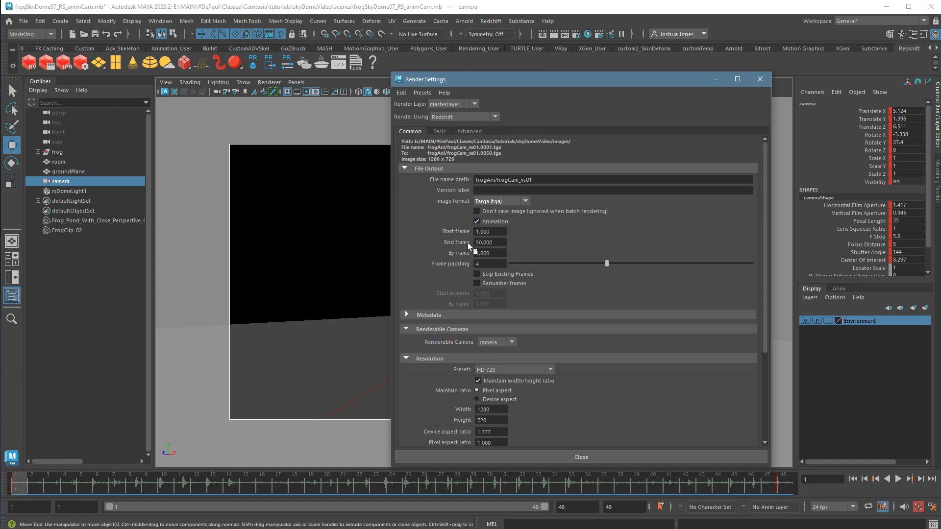
double_click(486, 242)
type("487")
key("Return")
type("48")
key("Tab")
Try frame padding values of 1 and 2 for the rendered file numbering.
left_click(477, 265)
type("1")
key("Return")
left_click(479, 265)
type("2")
key("Return")
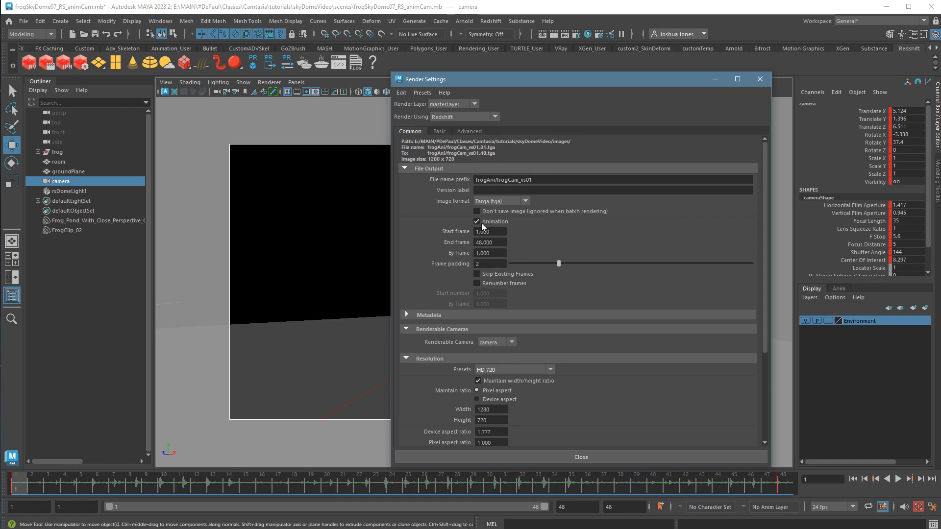
Set the frame padding to 3 and choose camera as the renderable camera.
left_click(478, 267)
key("Return")
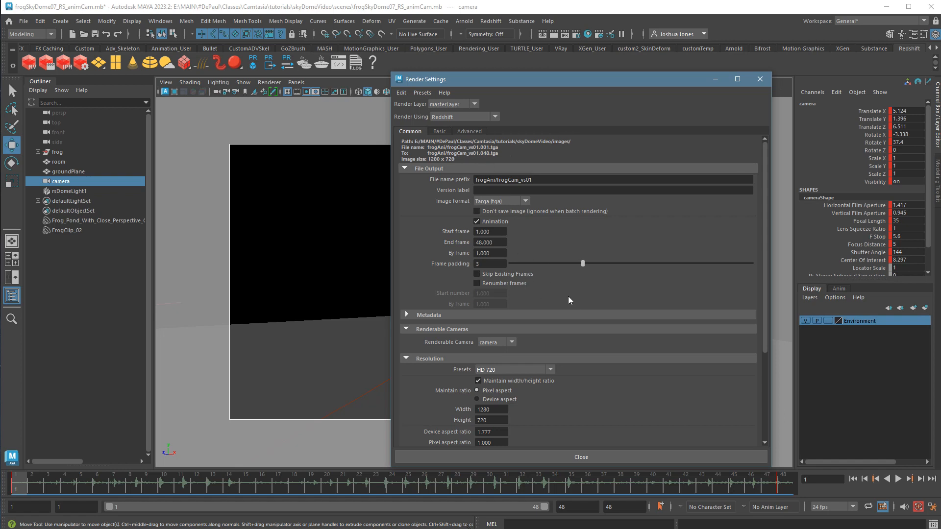
scroll(443, 322, "down", 3)
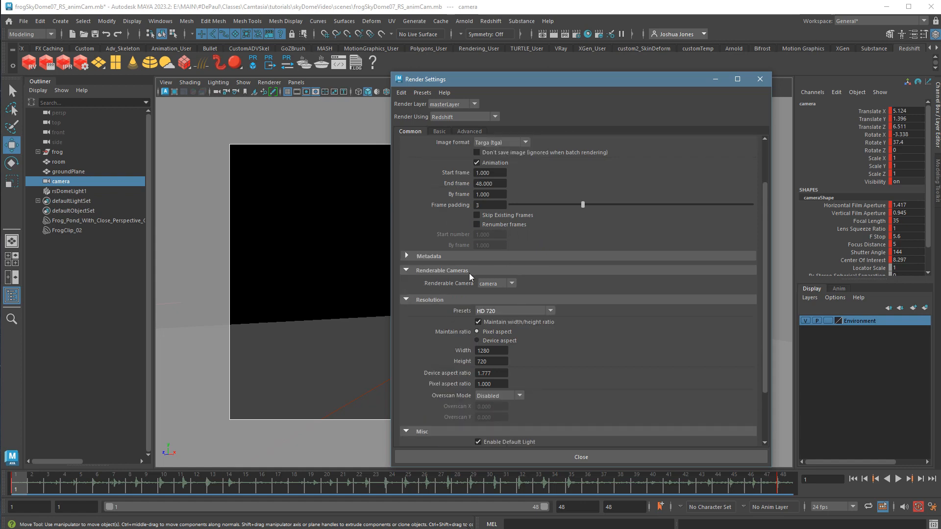
left_click(496, 284)
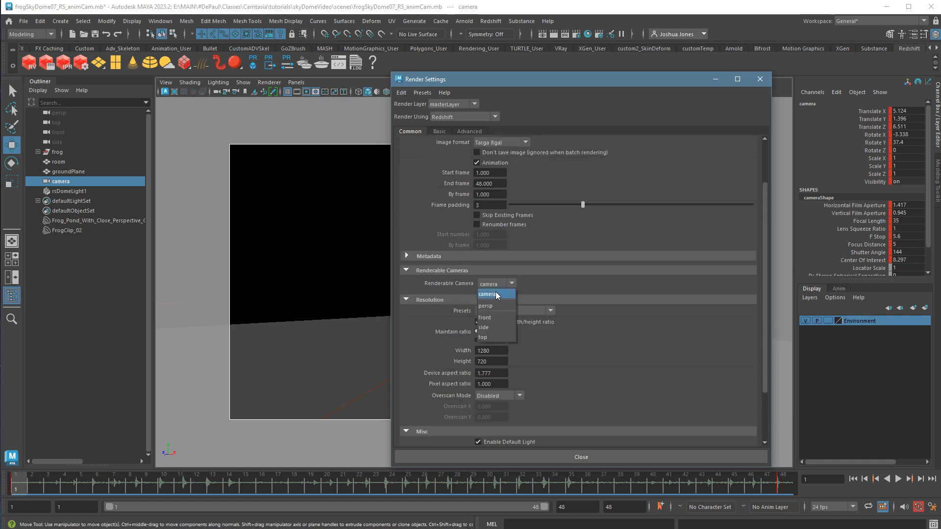
left_click(495, 292)
Examine the remaining common render settings and the basic bucket quality settings.
scroll(602, 332, "down", 3)
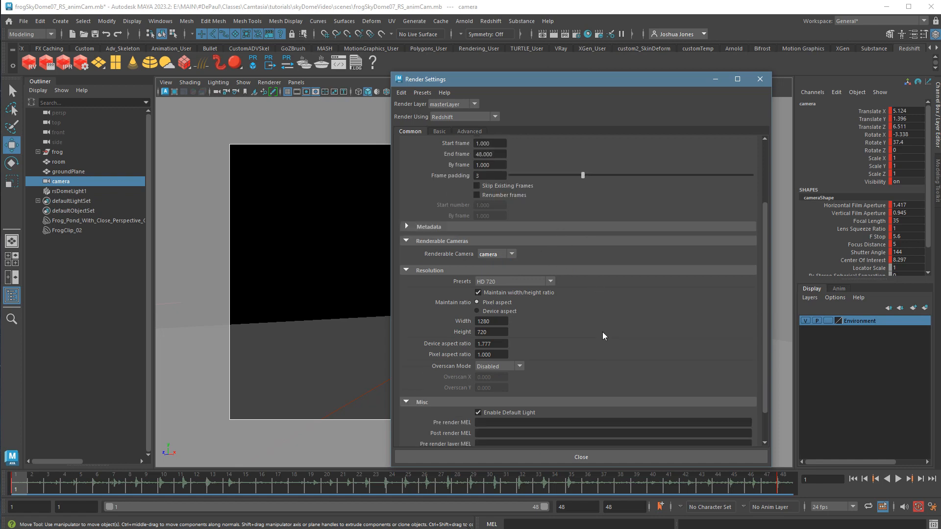
scroll(592, 302, "down", 1)
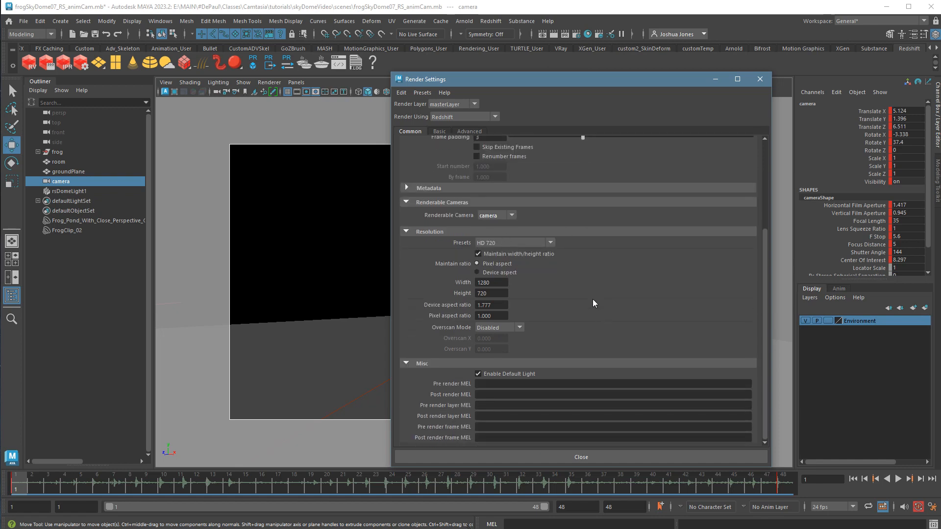
scroll(558, 285, "up", 5)
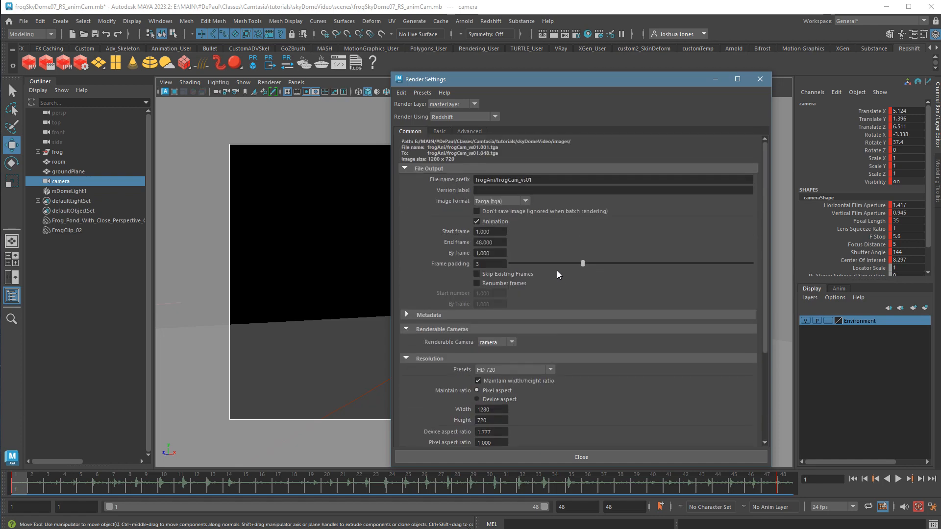
left_click(439, 132)
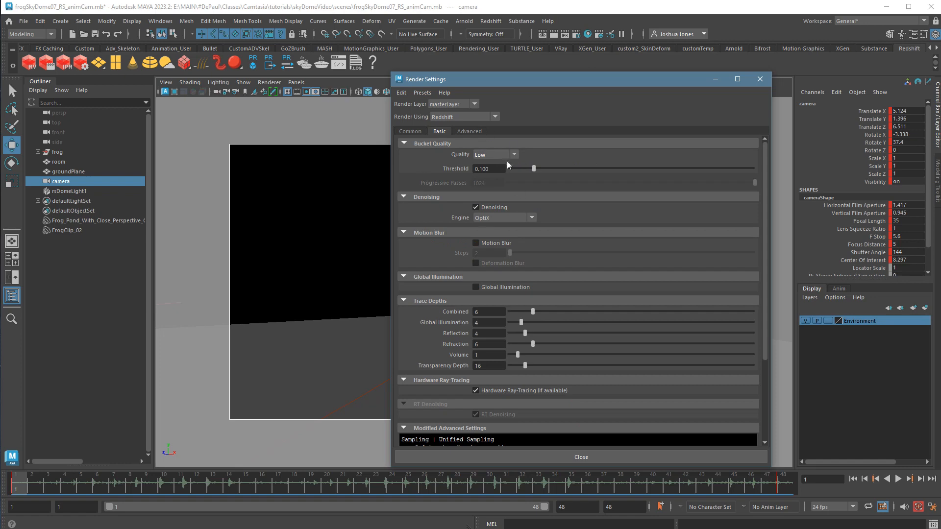
left_click(412, 133)
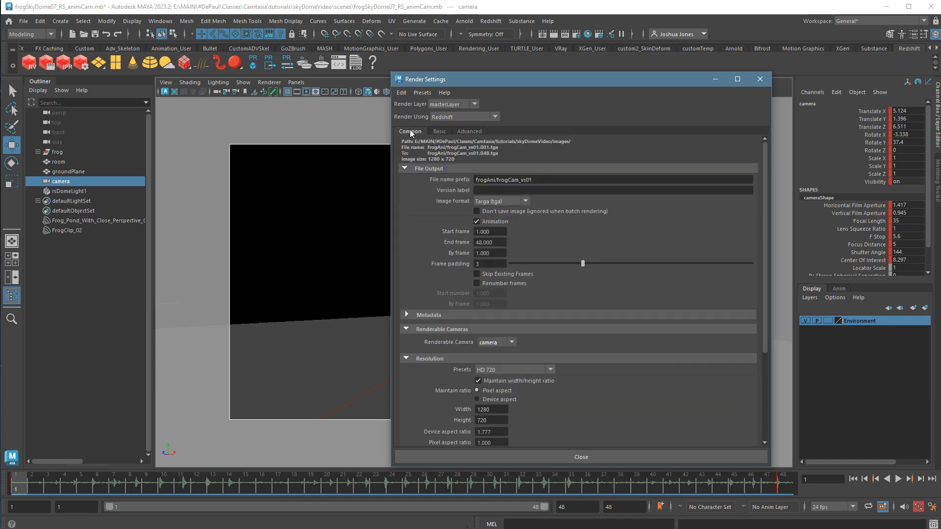
Close the render settings and save the scene under its current name.
left_click(542, 457)
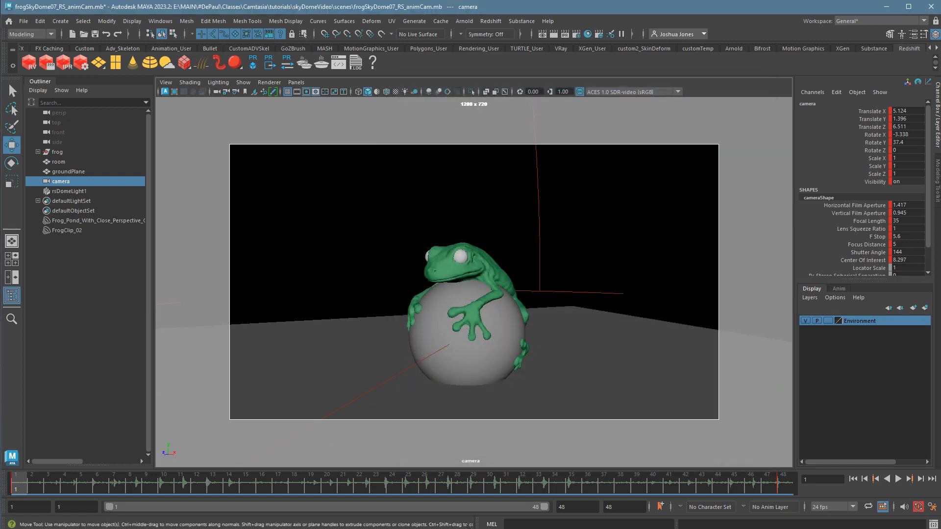
left_click(24, 21)
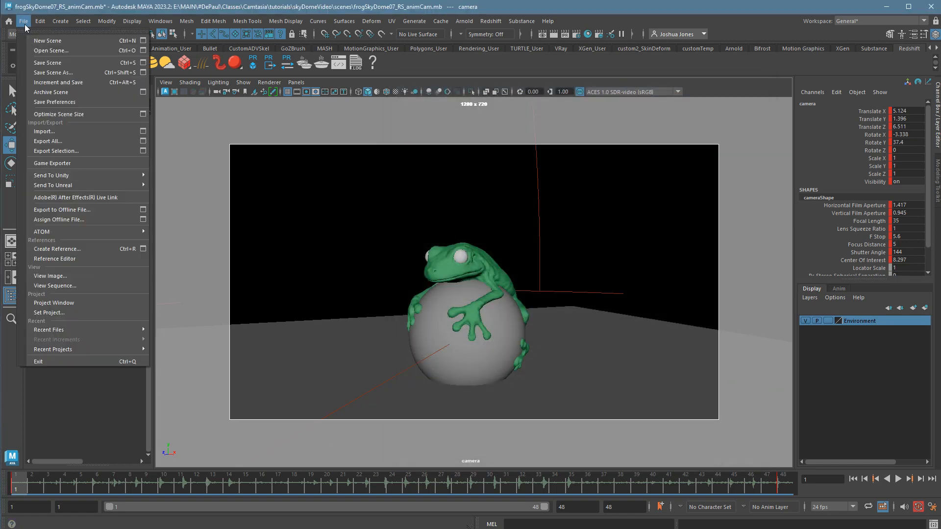
left_click(42, 64)
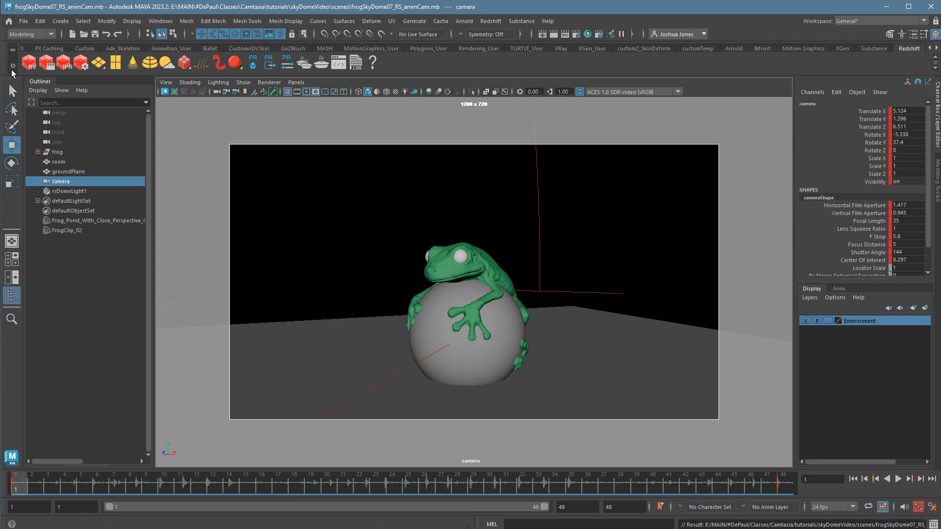
Set the current project to the skyDomeVideo folder inside tutorials.
left_click(23, 21)
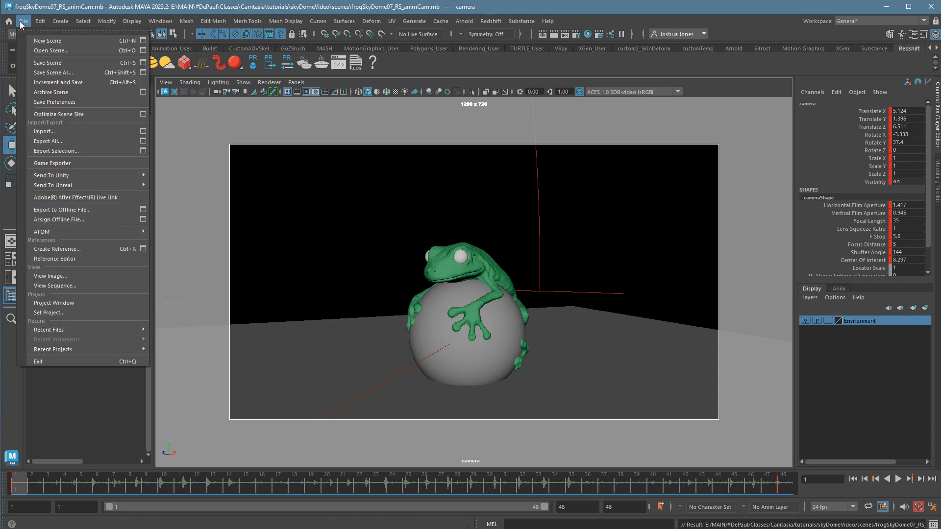
left_click(50, 313)
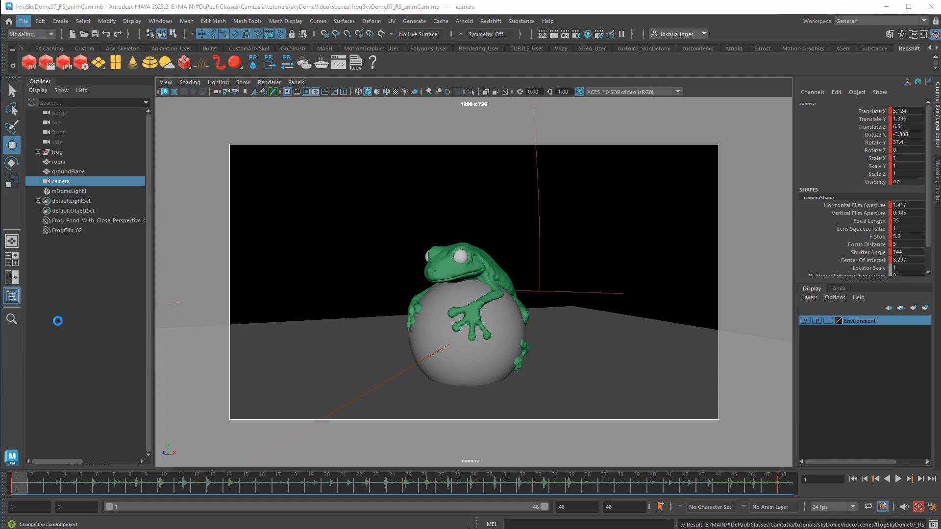
left_click(170, 128)
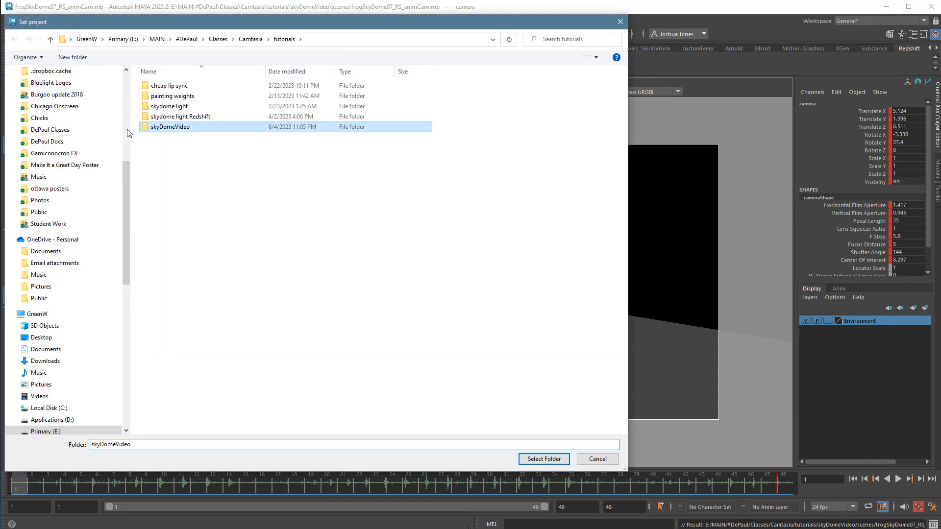
double_click(170, 128)
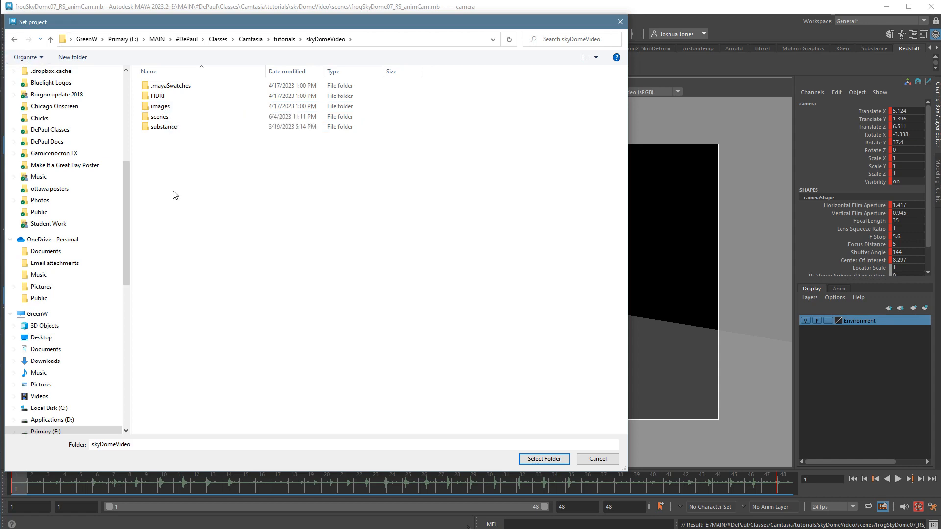
left_click(544, 459)
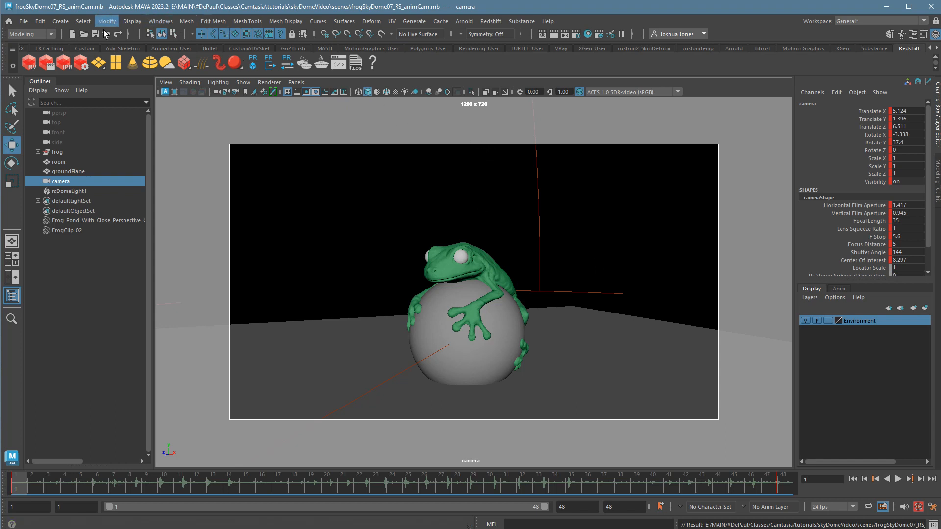
Switch from the Modeling menu set to the Rendering menu set.
left_click(37, 34)
left_click(40, 84)
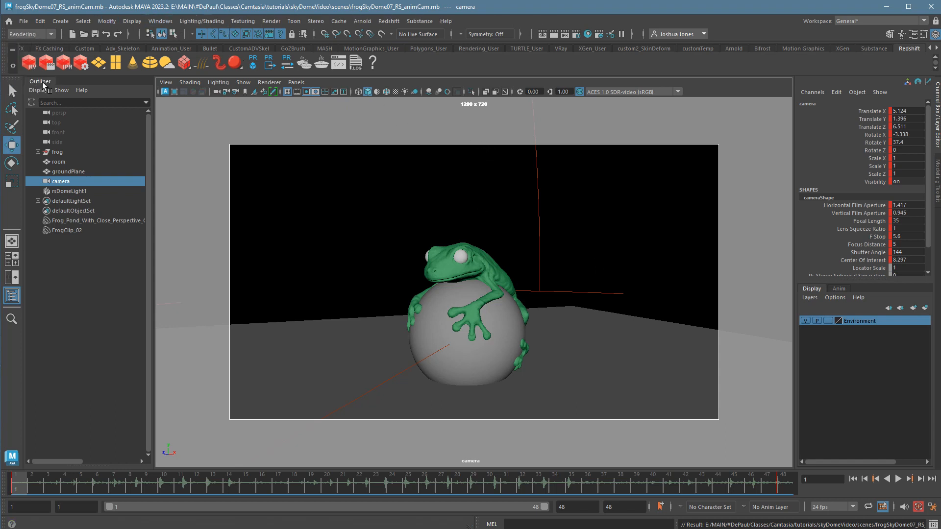
Open the batch render options and the Script Editor, and start the Redshift batch render of the animation.
left_click(272, 22)
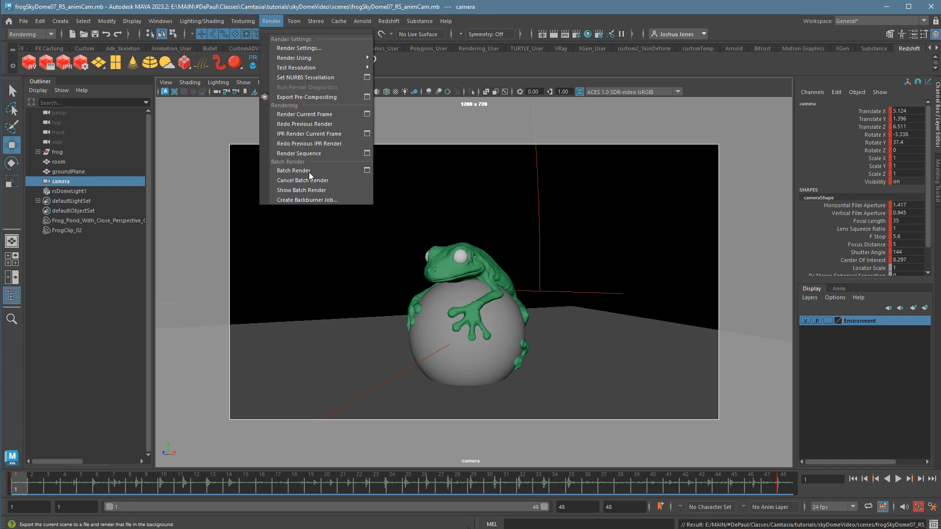
left_click(366, 171)
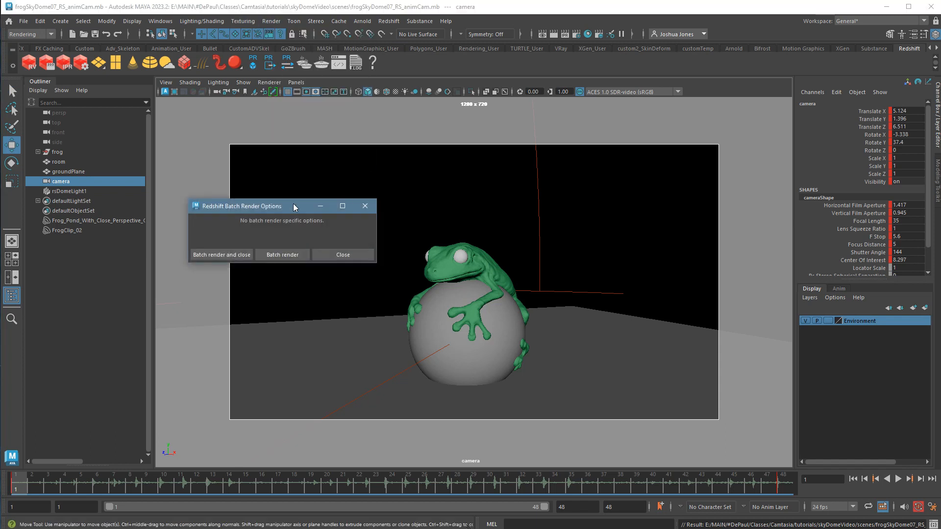
left_click_drag(278, 208, 427, 126)
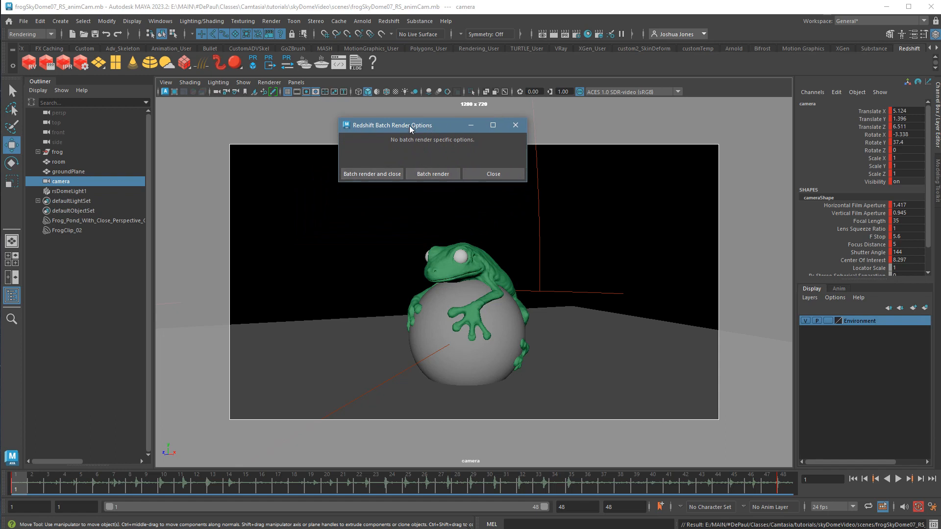
left_click_drag(410, 127, 119, 122)
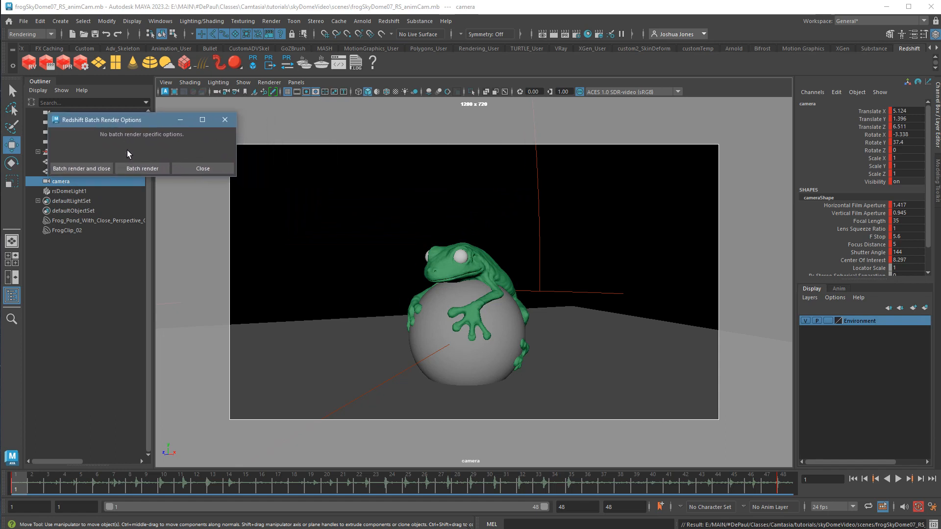
left_click(933, 524)
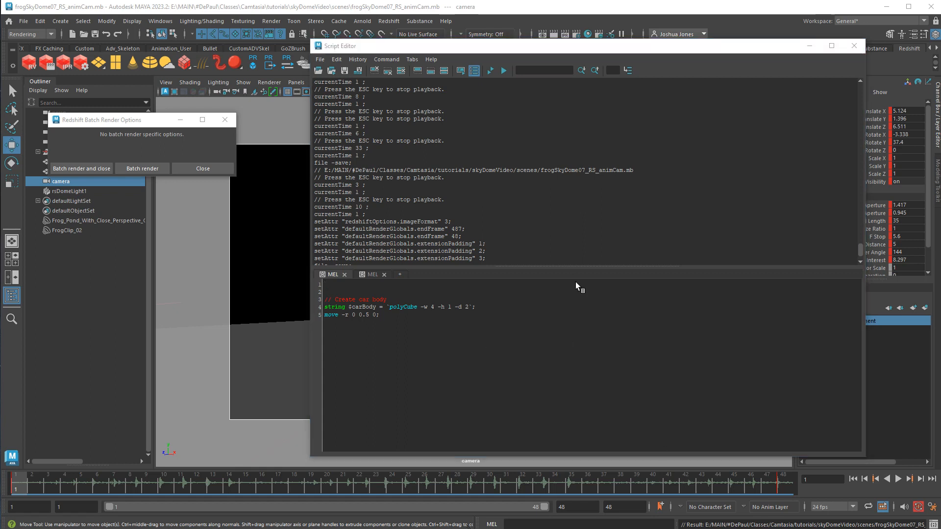
left_click(141, 171)
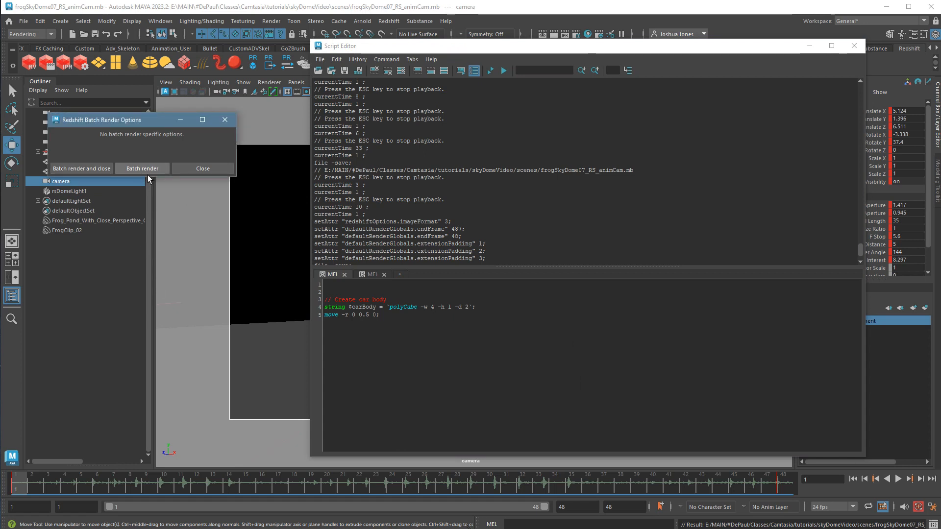
left_click(143, 169)
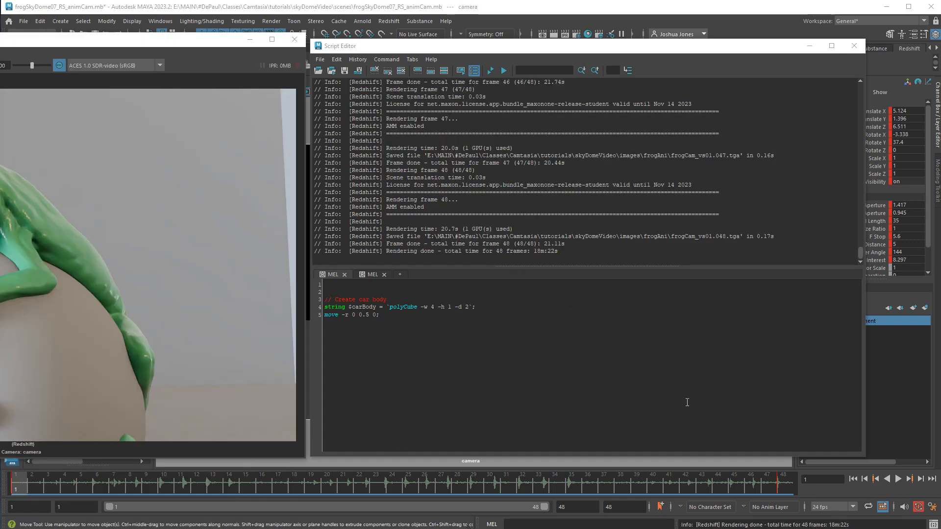
Check the total render time in the Script Editor log and the rendered frog image, and close both windows.
left_click(415, 45)
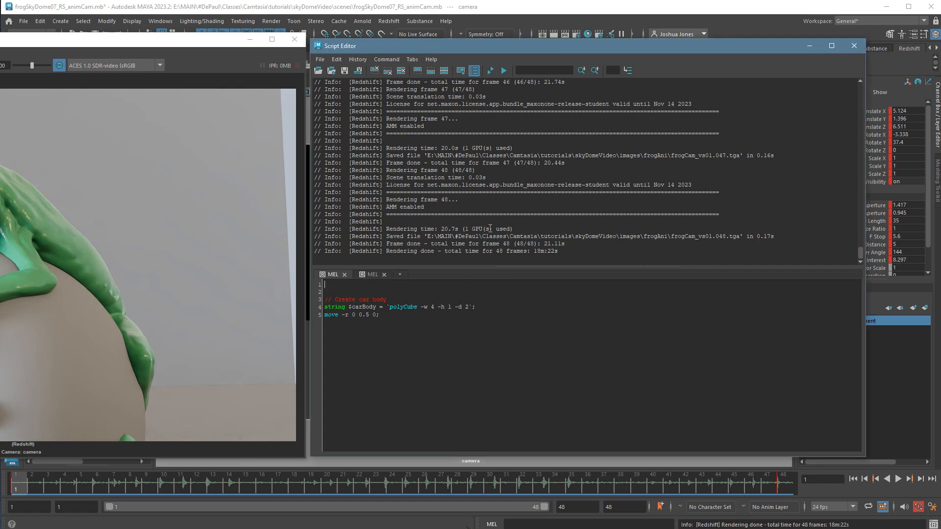
left_click_drag(563, 257, 540, 257)
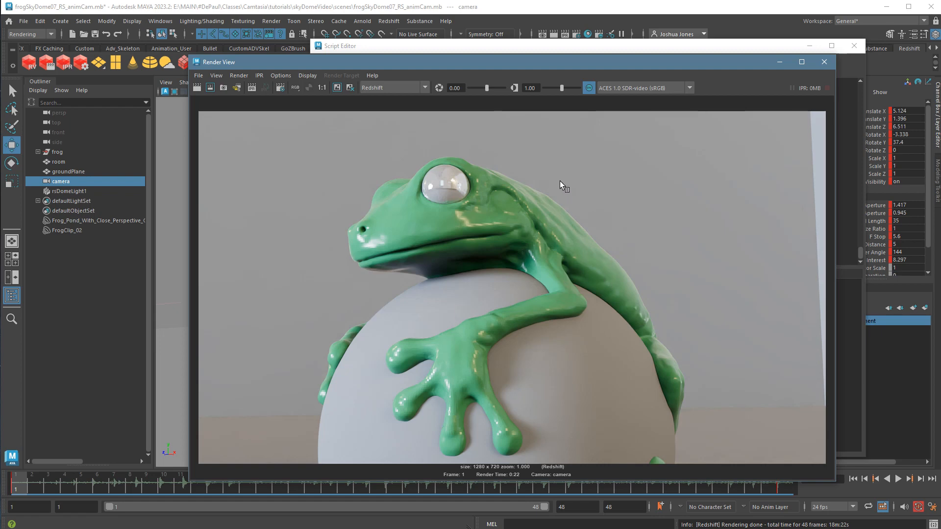
left_click_drag(480, 64, 439, 91)
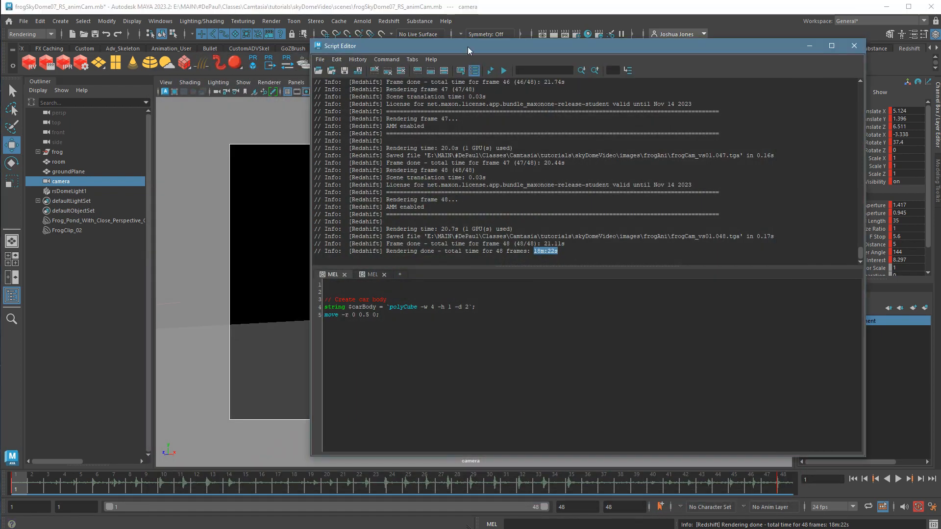
left_click_drag(468, 43, 430, 64)
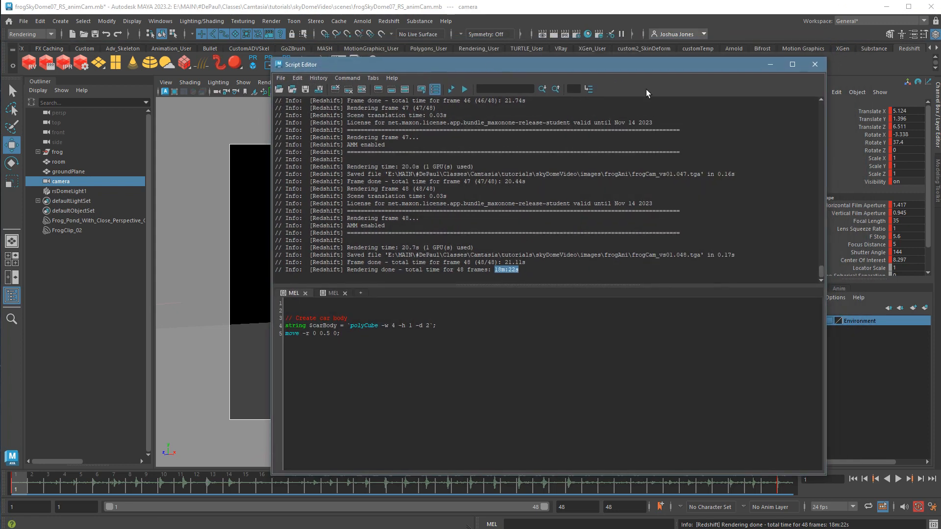
left_click(815, 64)
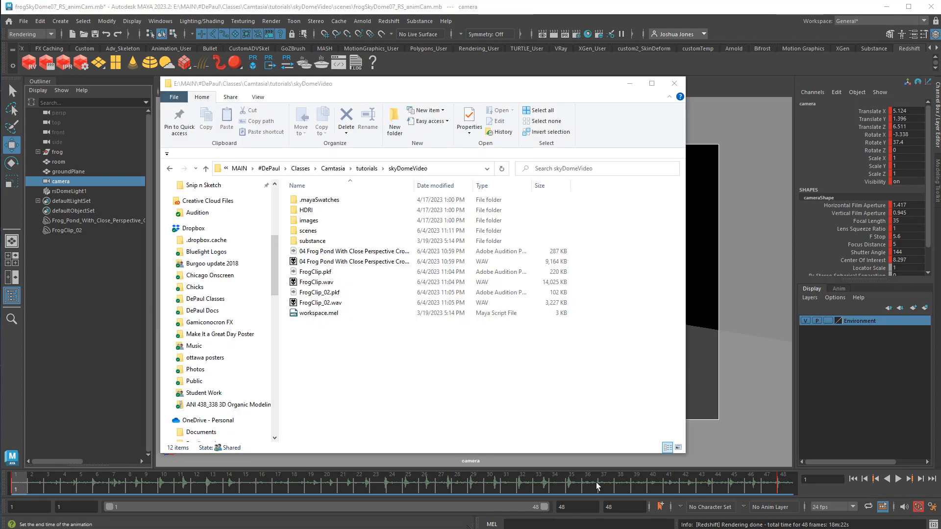
Check the rendered frogCam_vs01 Targa files in the frogAni folder inside the project's images folder.
double_click(314, 222)
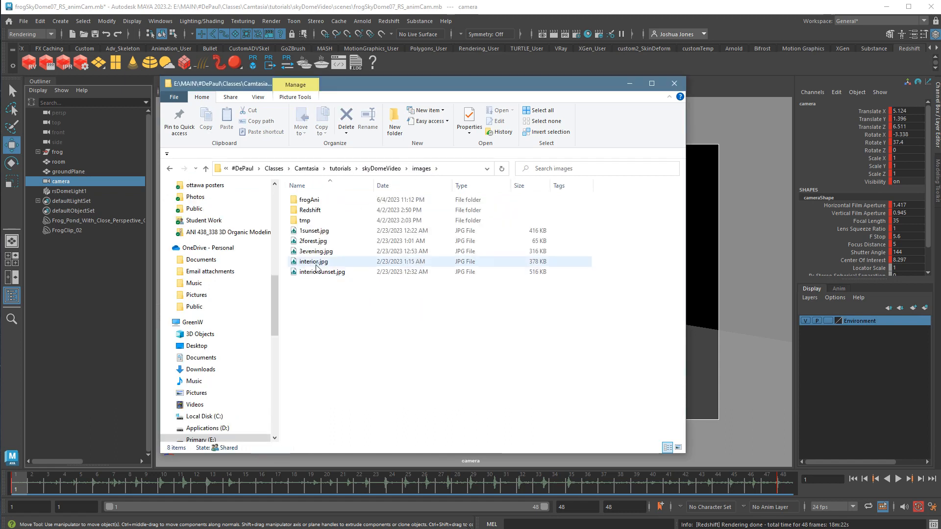
left_click(318, 201)
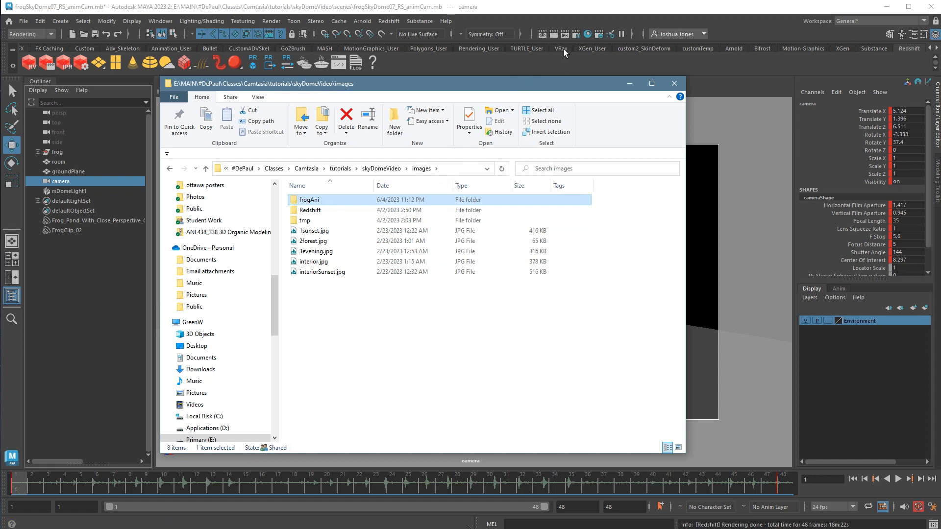
double_click(319, 202)
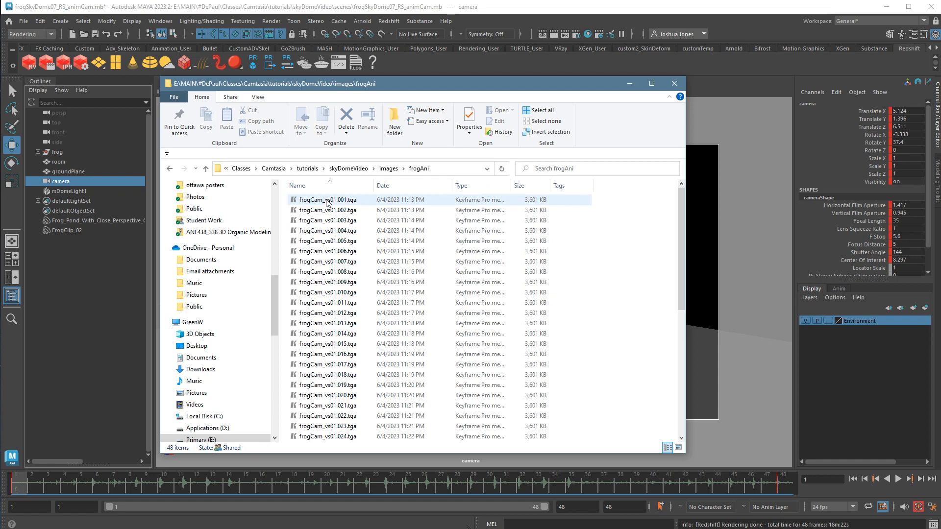
scroll(321, 225, "down", 8)
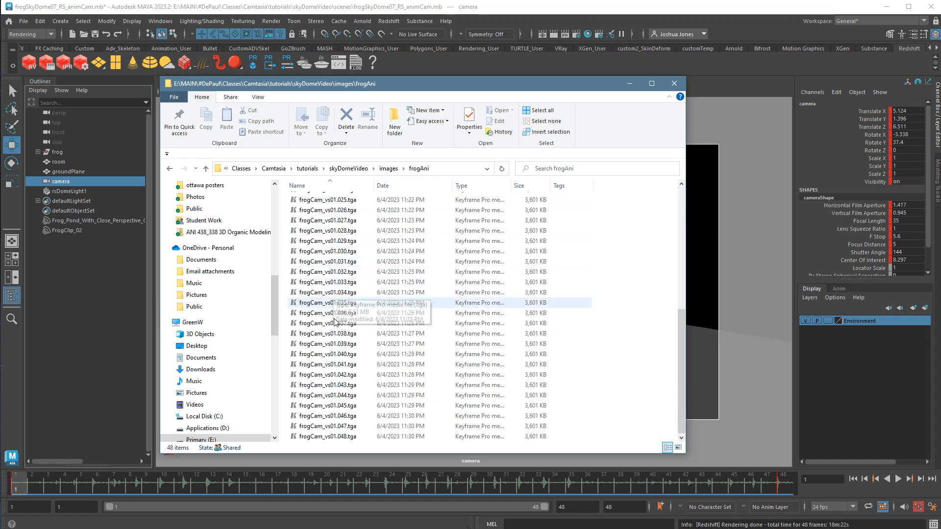
scroll(349, 436, "up", 8)
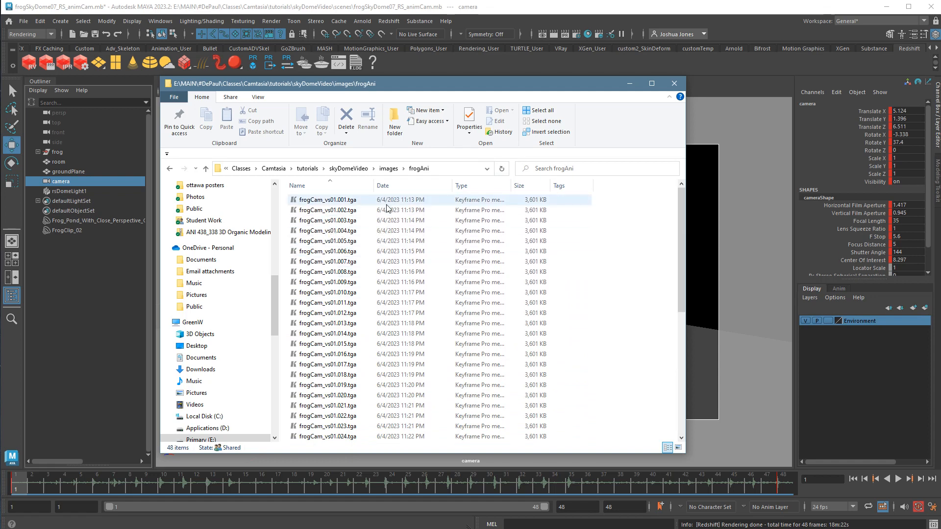
left_click(205, 169)
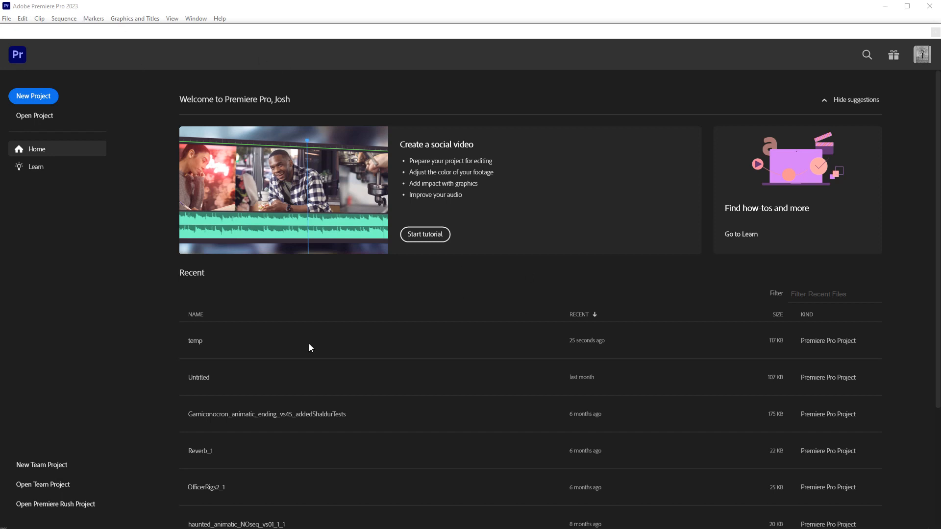
In Premiere Pro, create a new project named temp on the Desktop, replacing the existing project of that name.
left_click(35, 98)
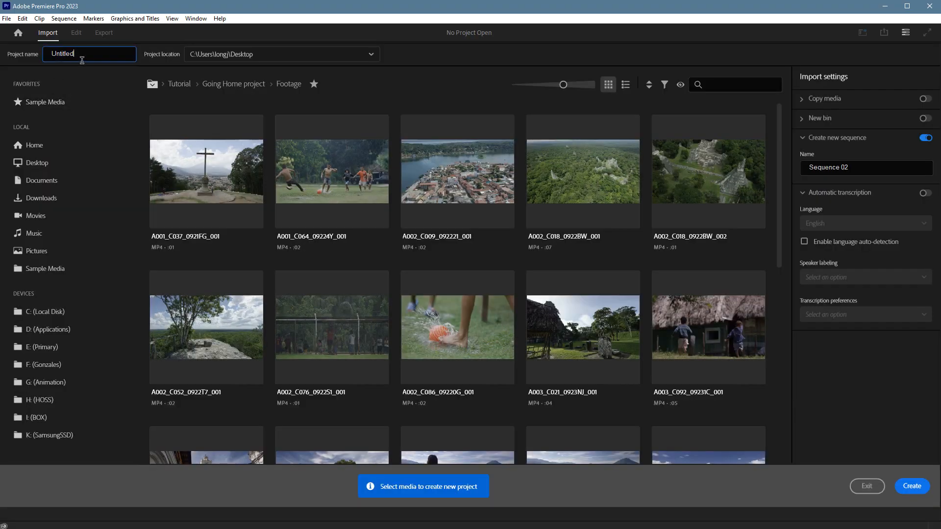
type("temp")
key("Tab")
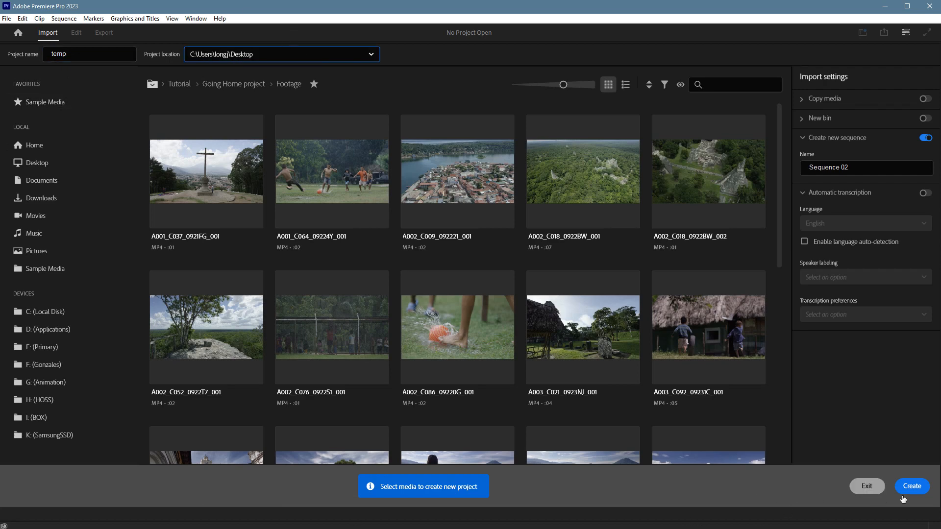
left_click(922, 492)
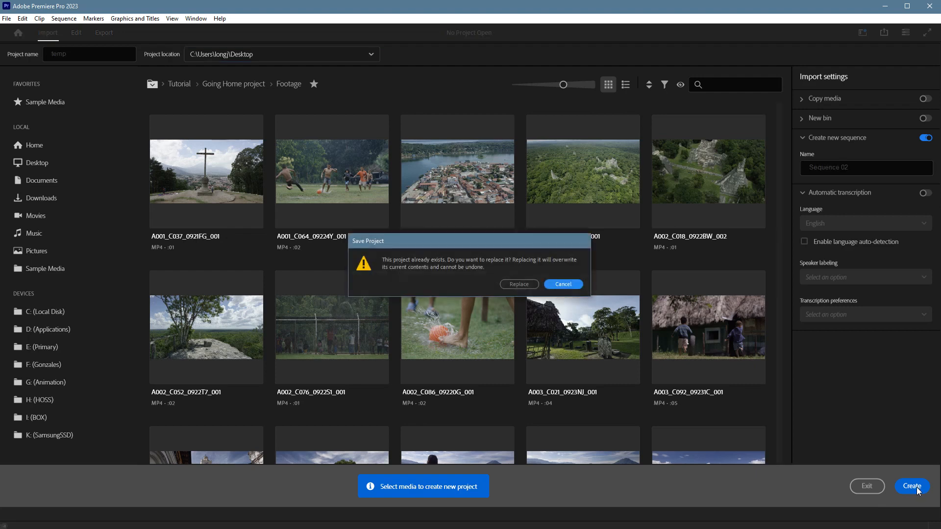
left_click(522, 283)
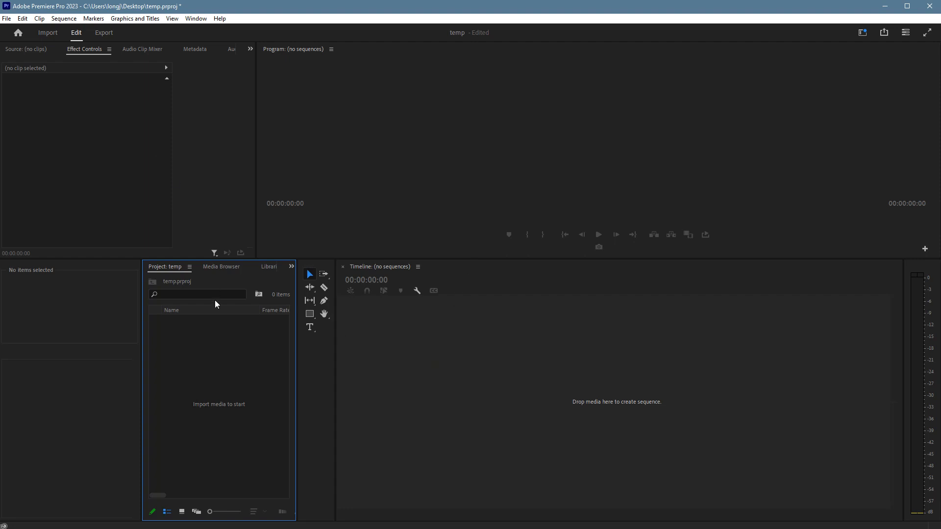
Start a media import and browse to the frogAni folder inside the skyDomeVideo project's images folder.
right_click(190, 345)
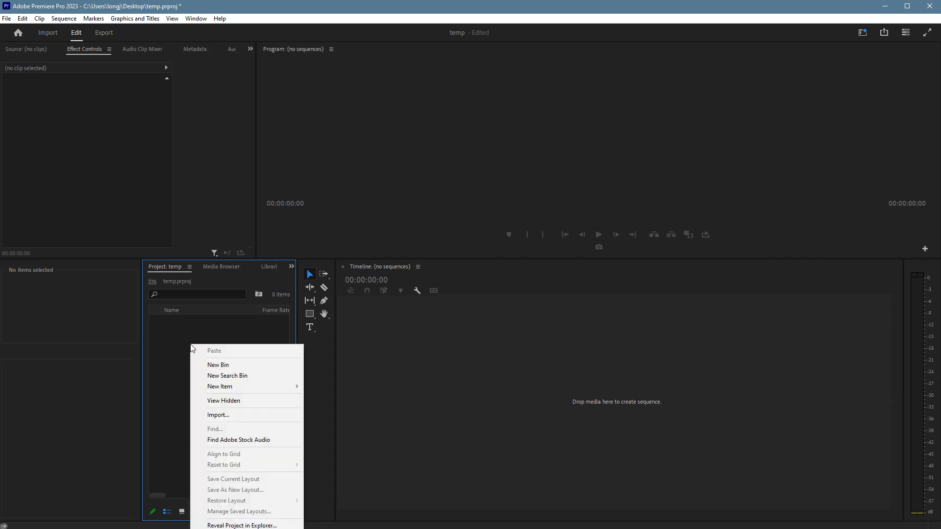
left_click(221, 417)
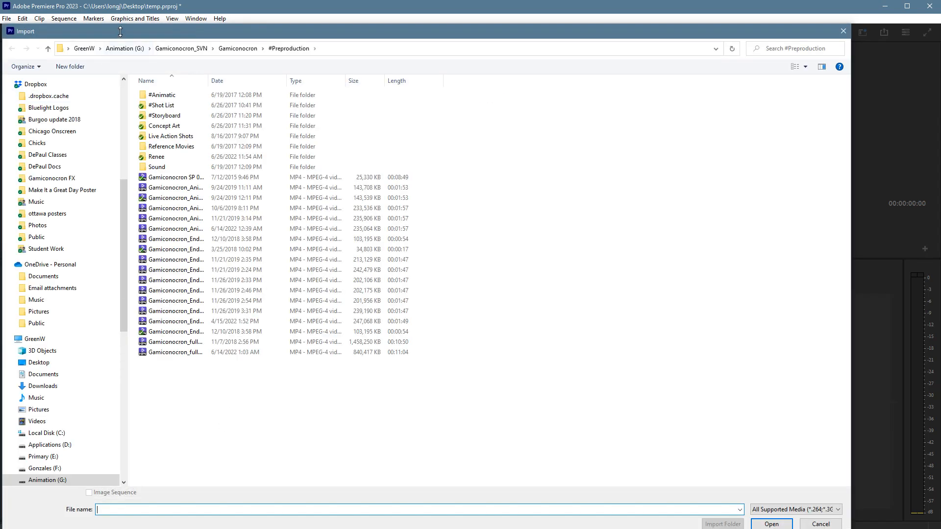
left_click_drag(121, 31, 241, 57)
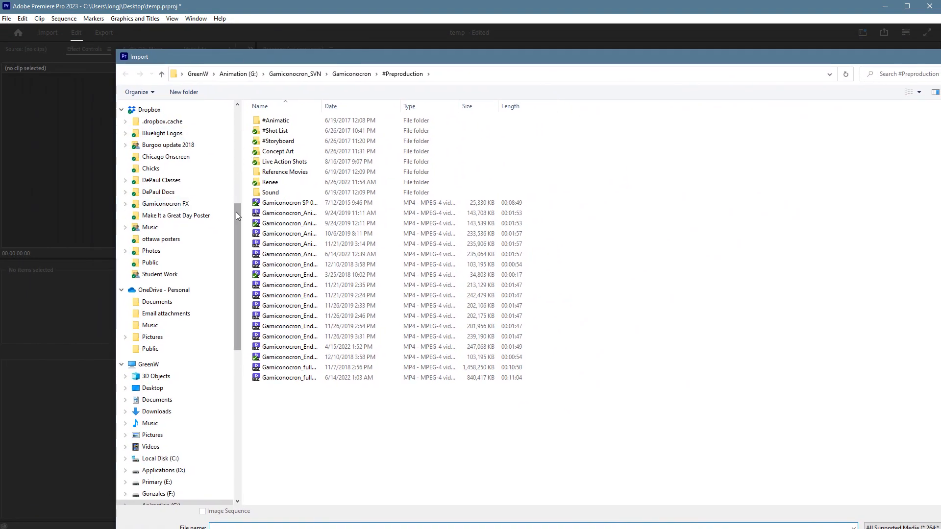
left_click_drag(236, 212, 233, 94)
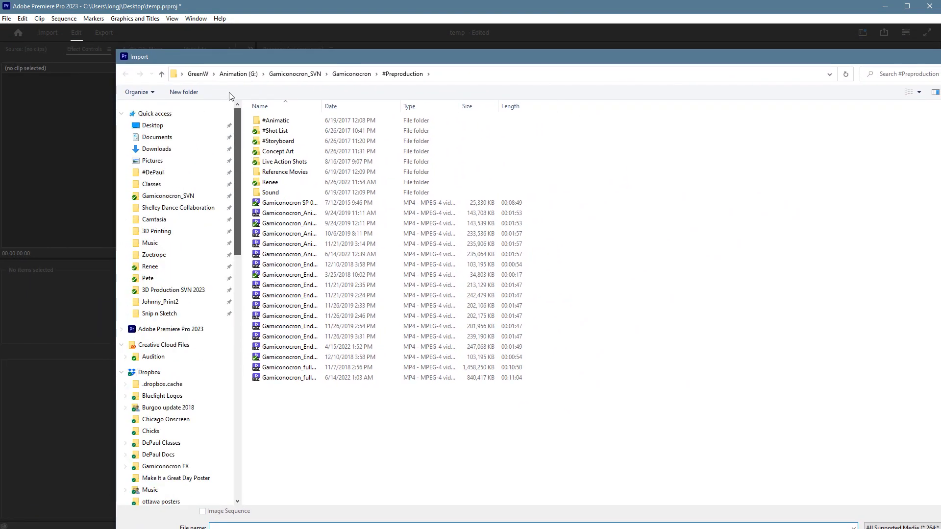
left_click(181, 220)
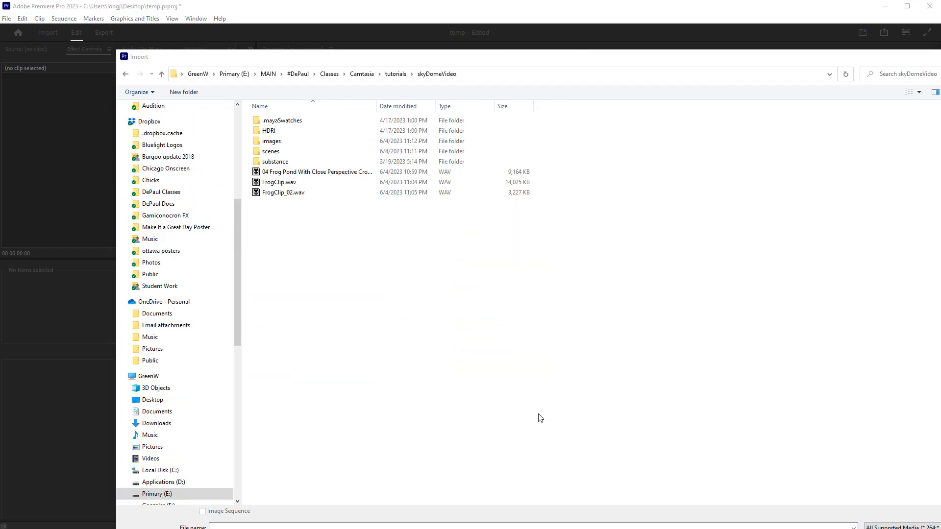
left_click(269, 142)
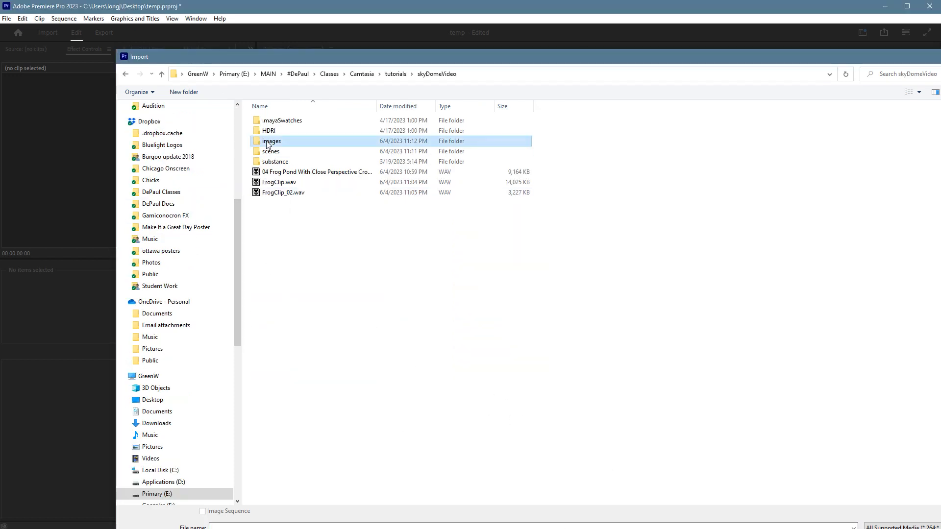
double_click(268, 141)
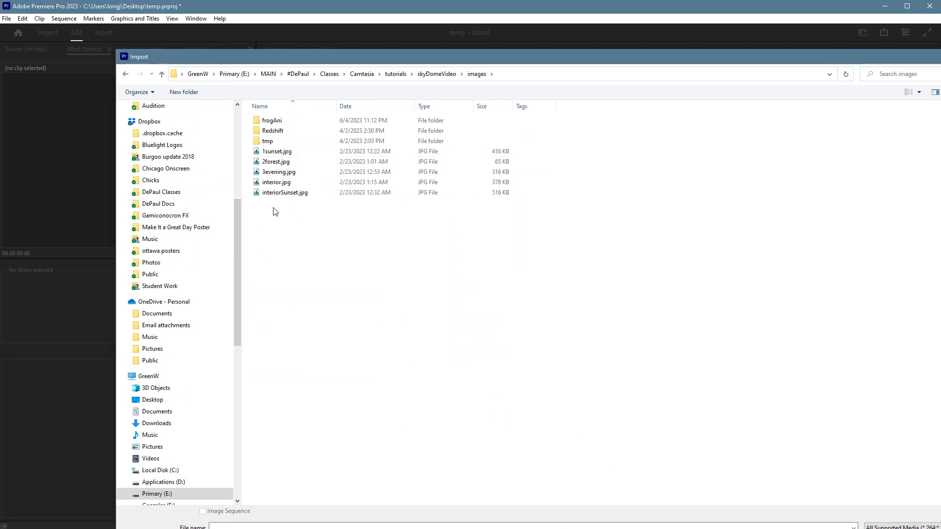
left_click(273, 121)
double_click(270, 122)
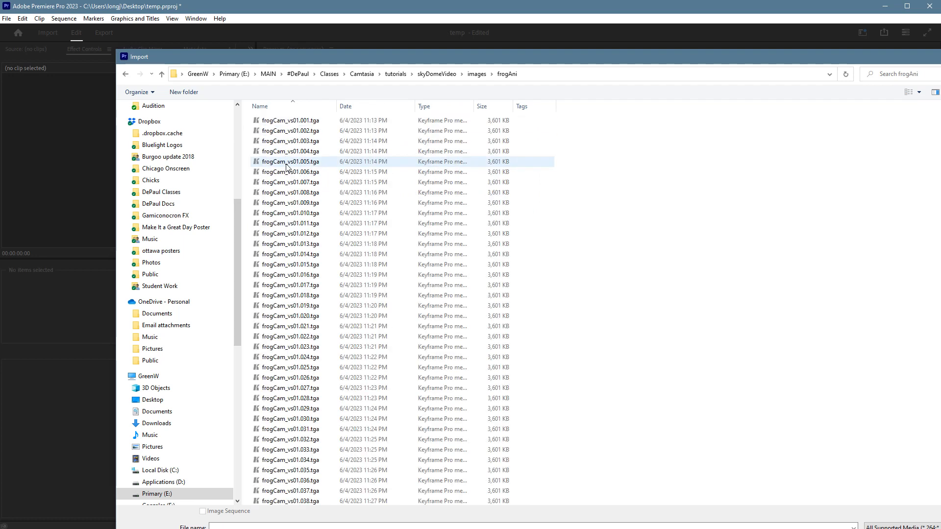
Import the frogCam_vs01 frames as an image sequence, starting from frogCam_vs01.001.tga.
left_click(275, 121)
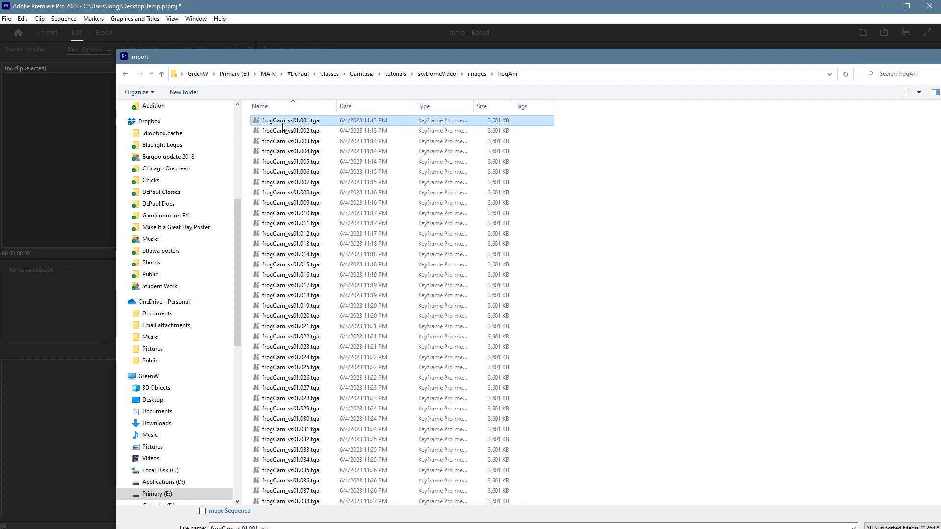
left_click(202, 512)
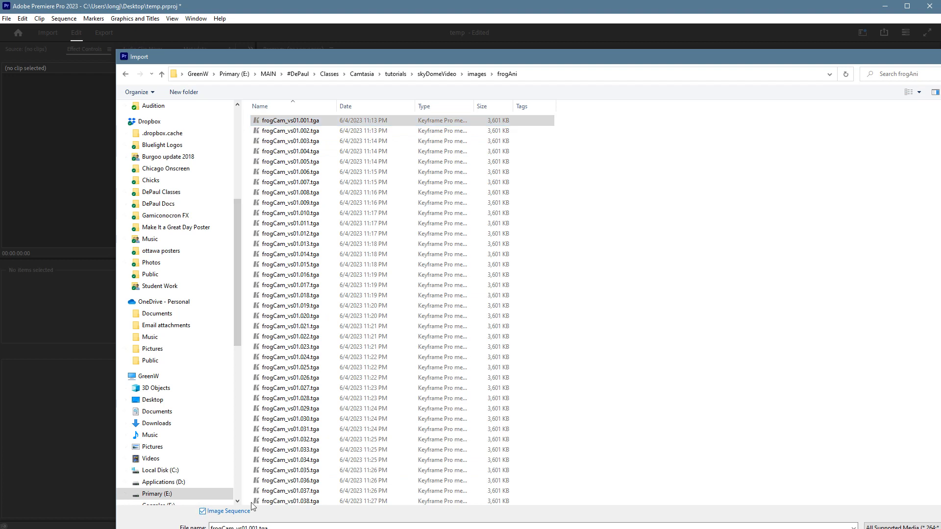
left_click_drag(708, 58, 620, 19)
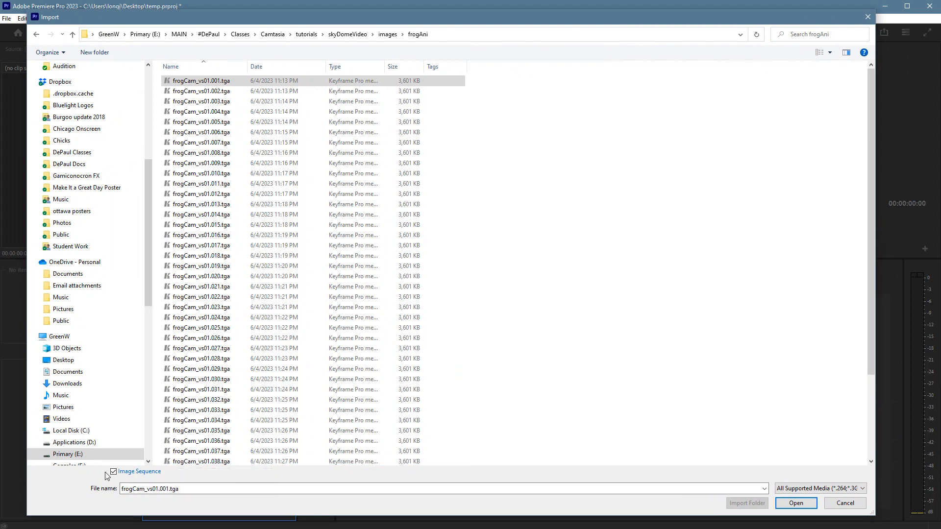
left_click(806, 508)
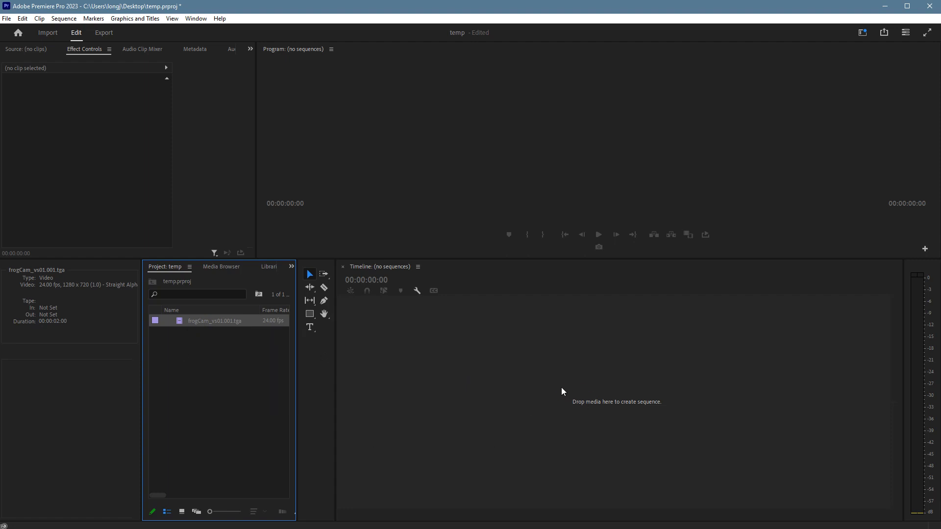
Interpret the frogCam_vs01.001.tga footage at an assumed frame rate of 24 fps and create a sequence from it in the timeline.
right_click(213, 326)
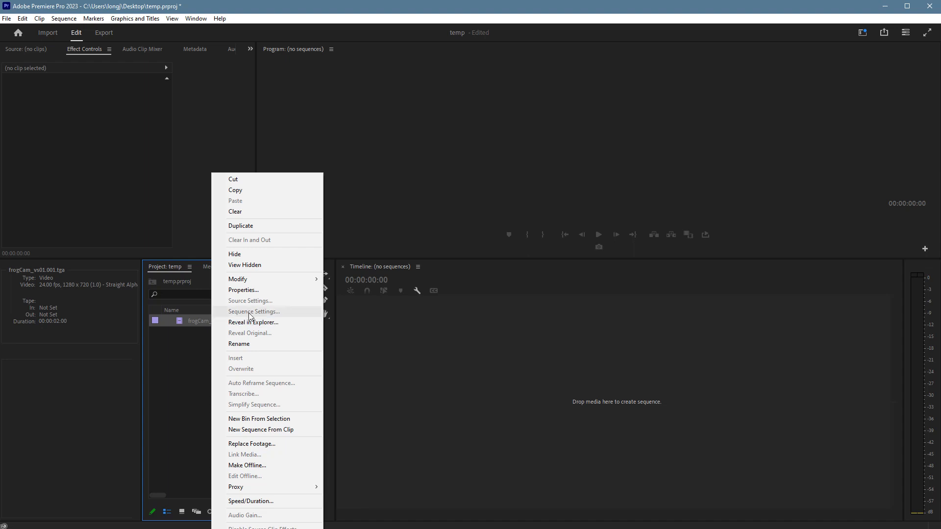
mouse_move(267, 279)
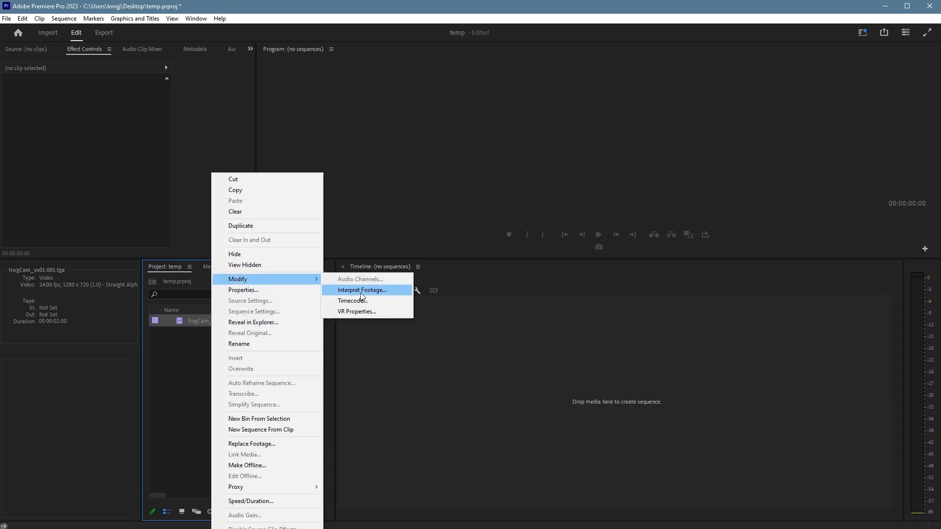
left_click(360, 292)
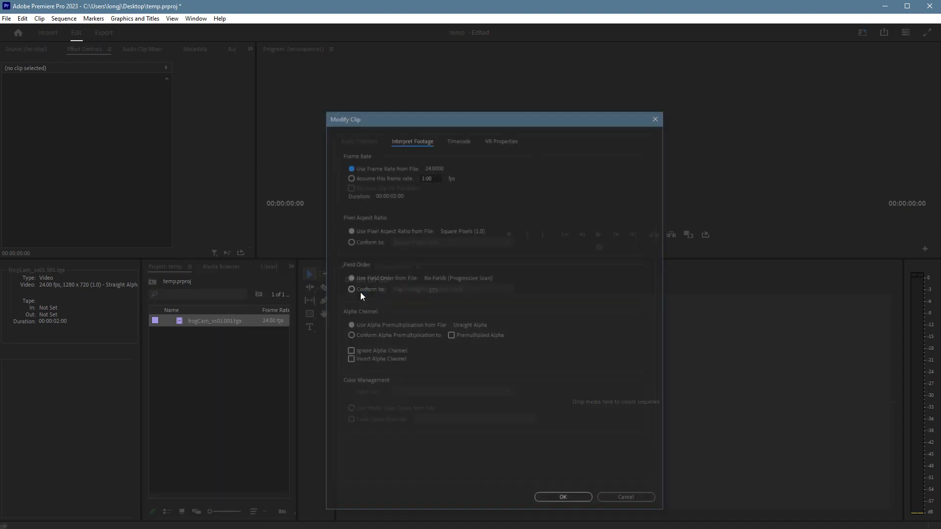
left_click(350, 177)
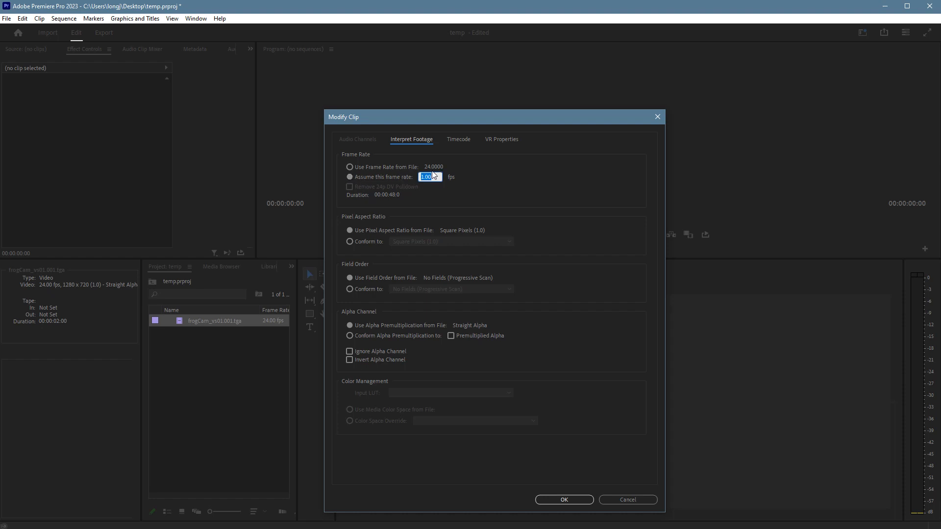
type("24")
left_click(581, 499)
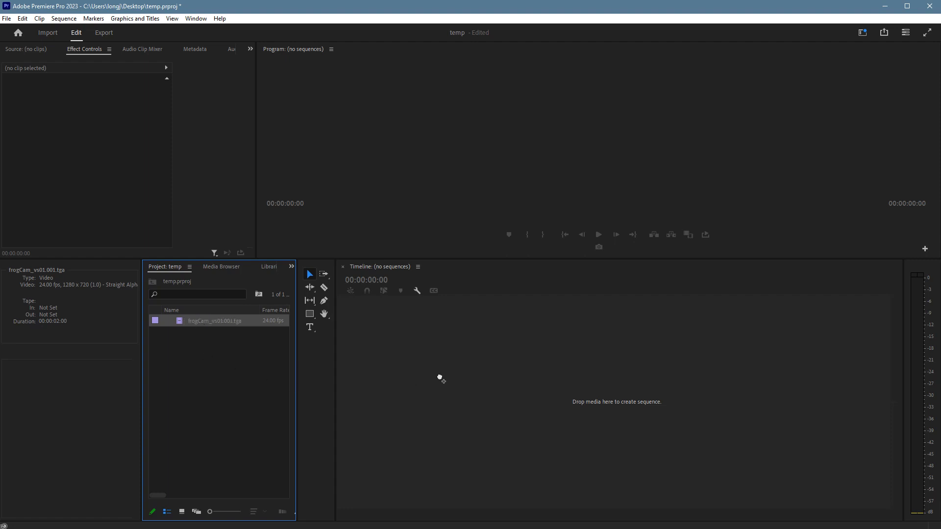
left_click_drag(211, 321, 434, 371)
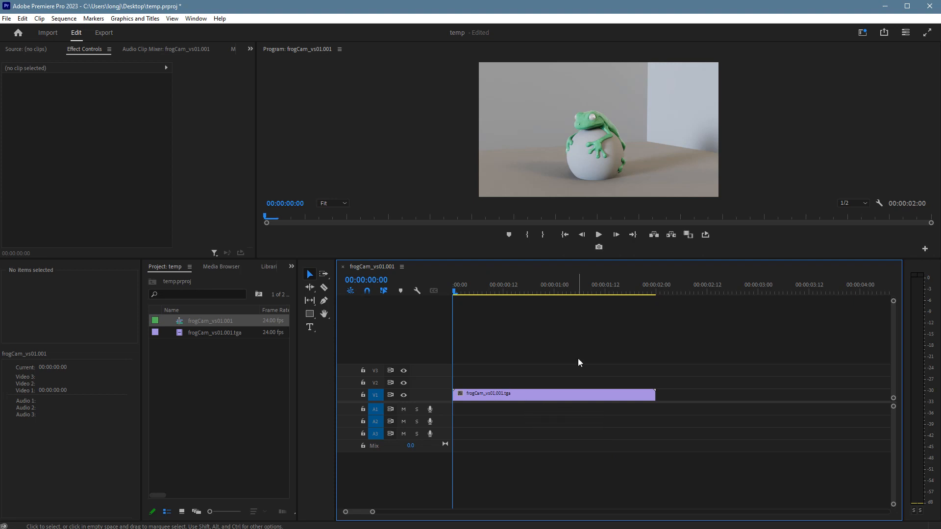
In File Explorer, go to the skyDomeVideo folder and bring FrogClip_02.wav into the Premiere Pro project.
left_click_drag(613, 6, 940, 10)
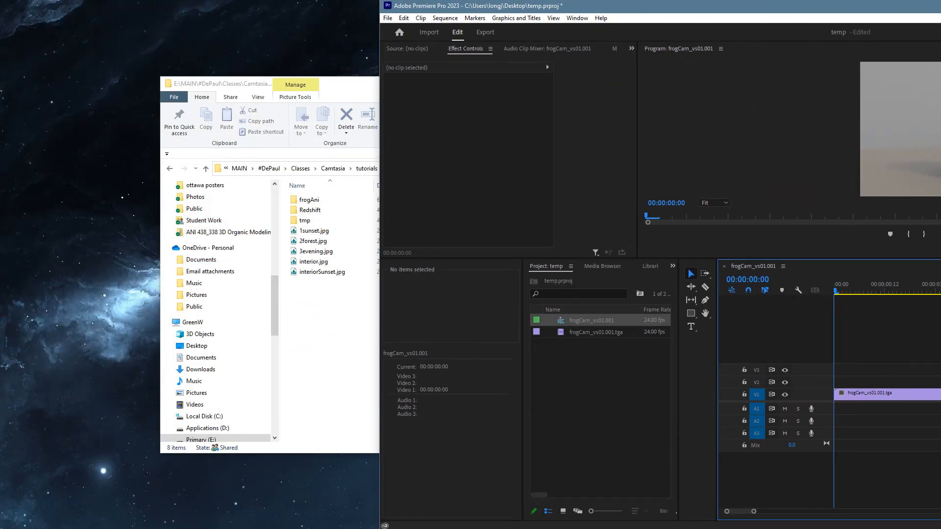
left_click(353, 279)
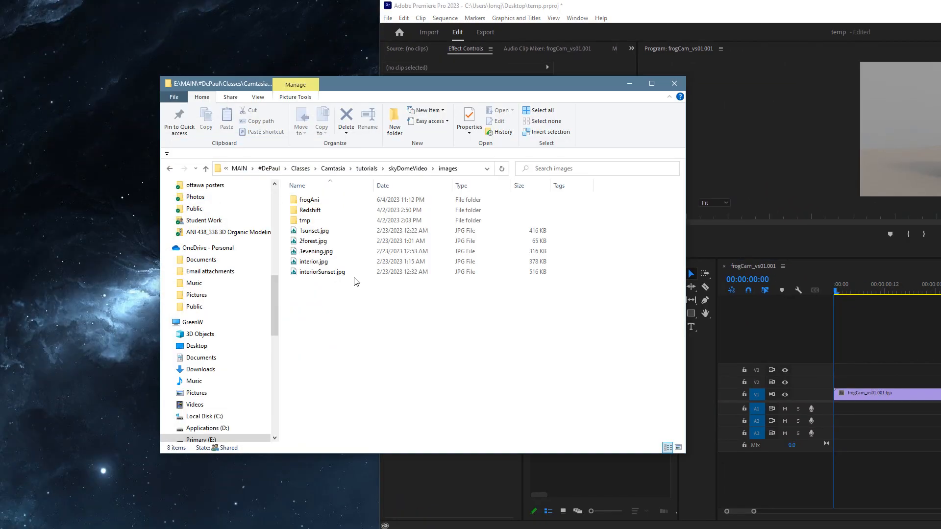
left_click(406, 169)
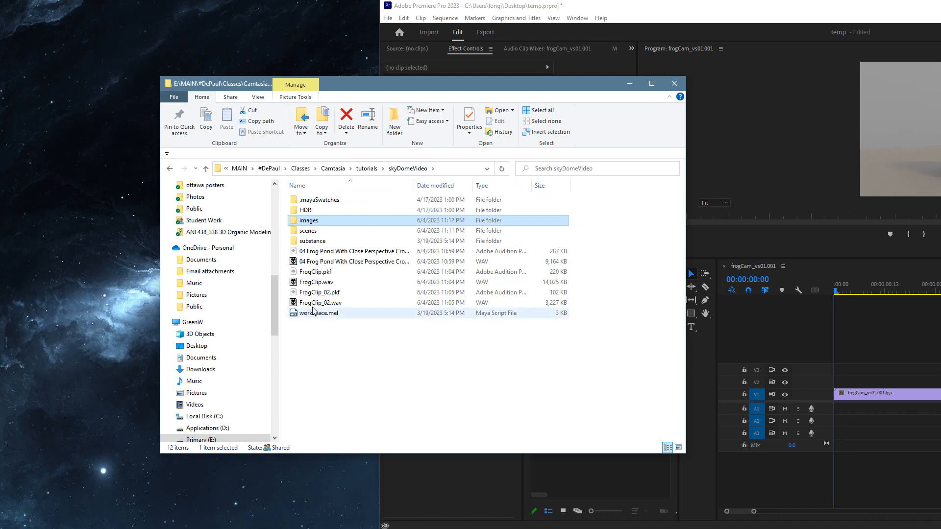
left_click(315, 304)
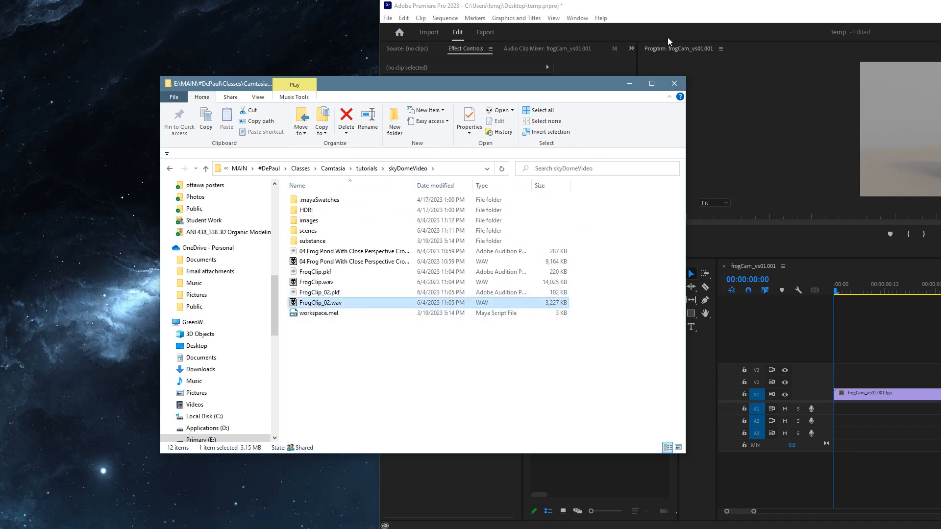
left_click_drag(436, 86, 224, 75)
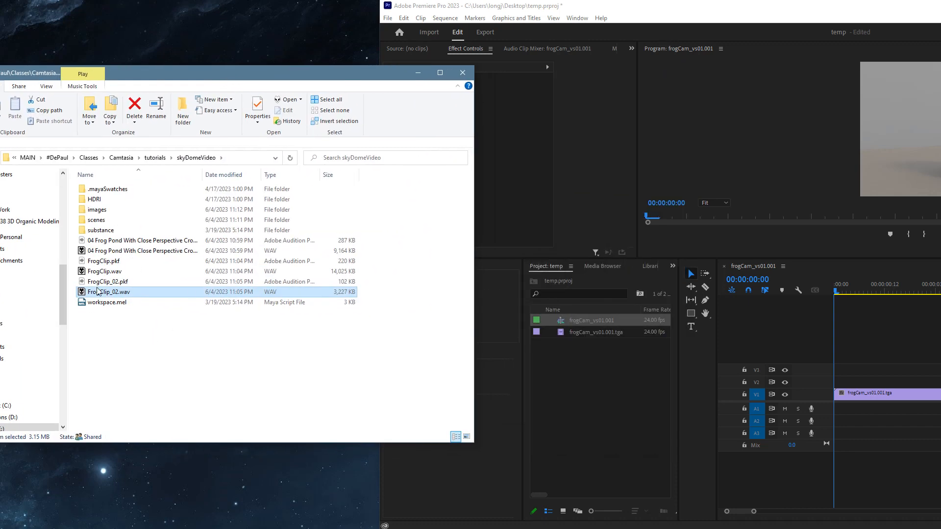
left_click_drag(101, 294, 583, 373)
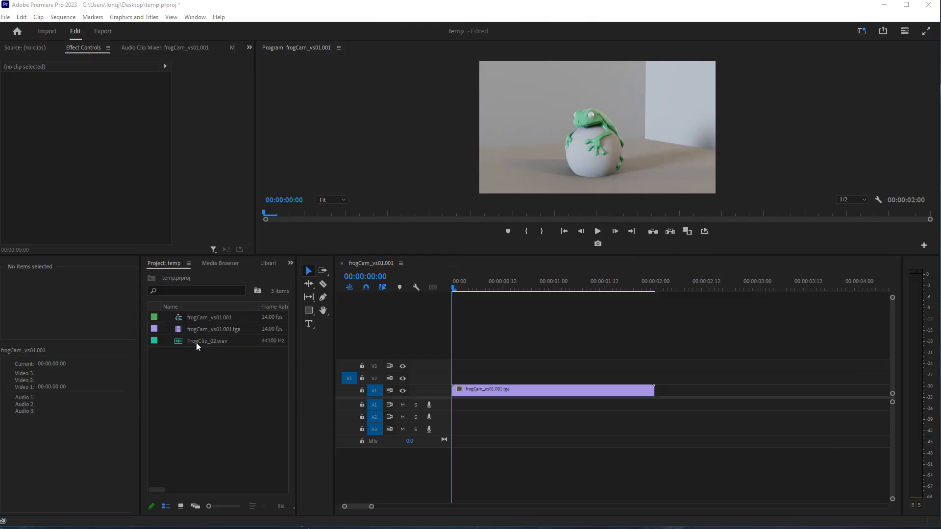
Place FrogClip_02.wav on audio track A1 at the sequence start and trim its end to match the frog video clip.
left_click(196, 343)
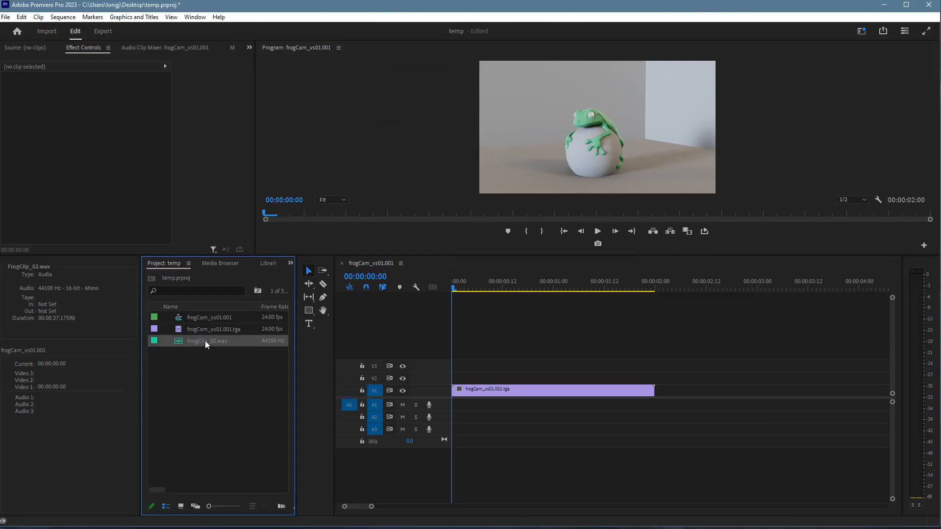
left_click_drag(205, 340, 447, 406)
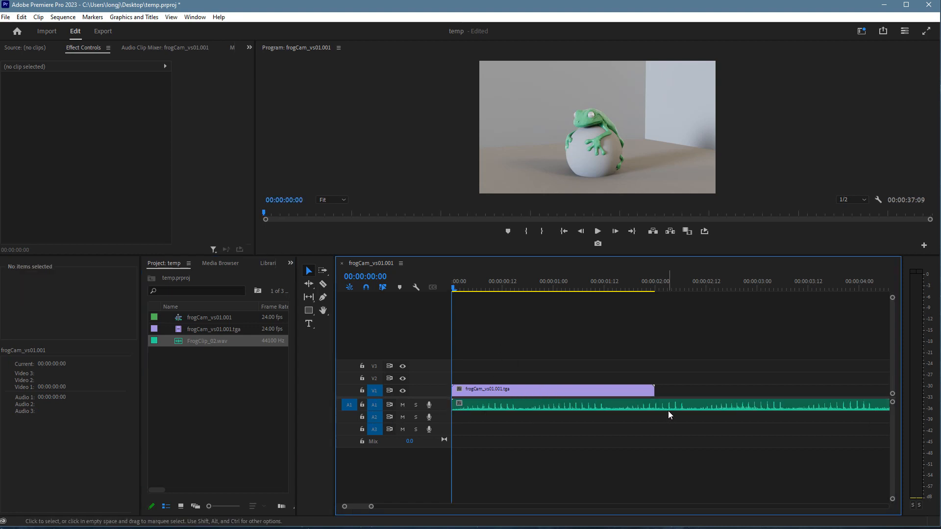
scroll(665, 408, "down", 4, "alt")
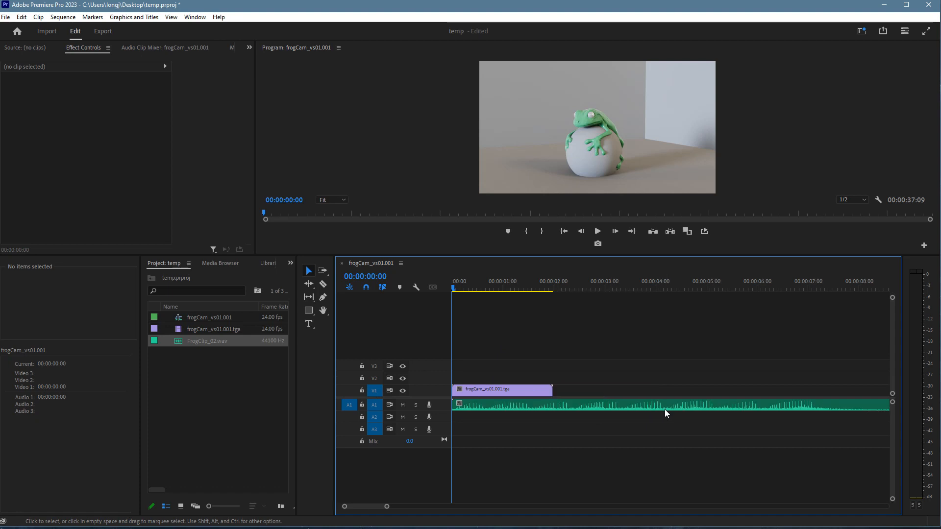
scroll(666, 410, "down", 5, "alt")
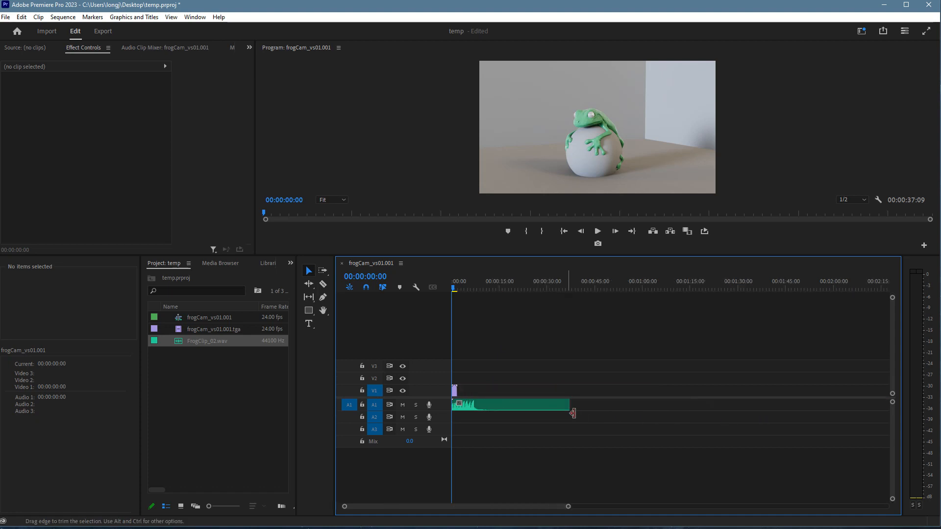
left_click_drag(568, 405, 463, 416)
scroll(475, 307, "up", 5, "alt")
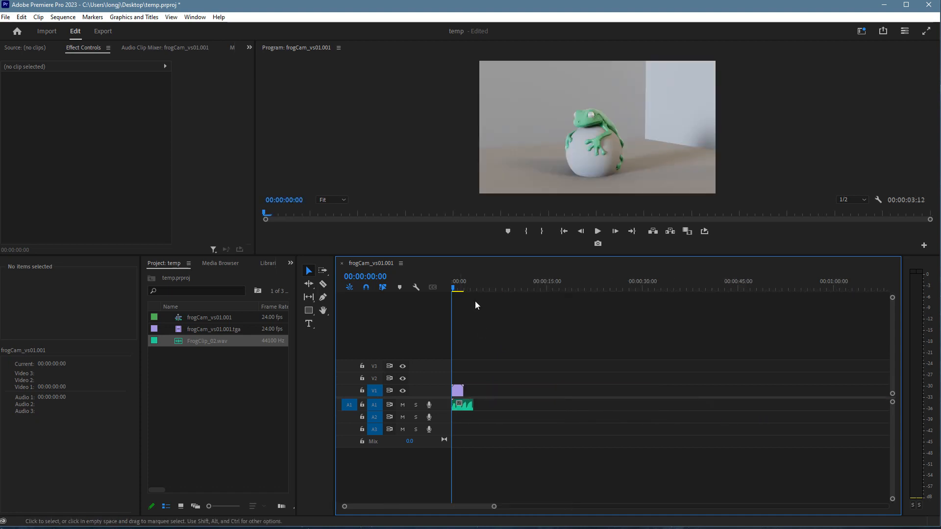
scroll(571, 392, "up", 4, "alt")
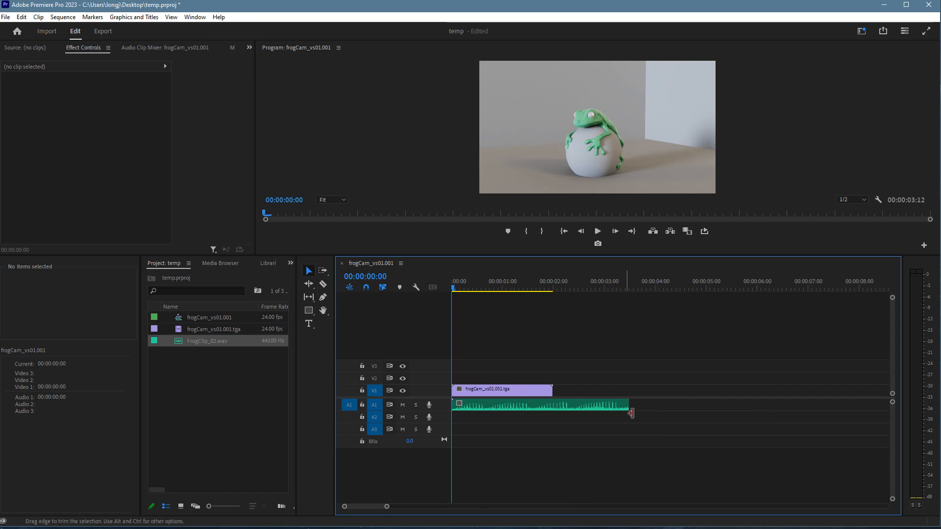
left_click_drag(627, 406, 553, 415)
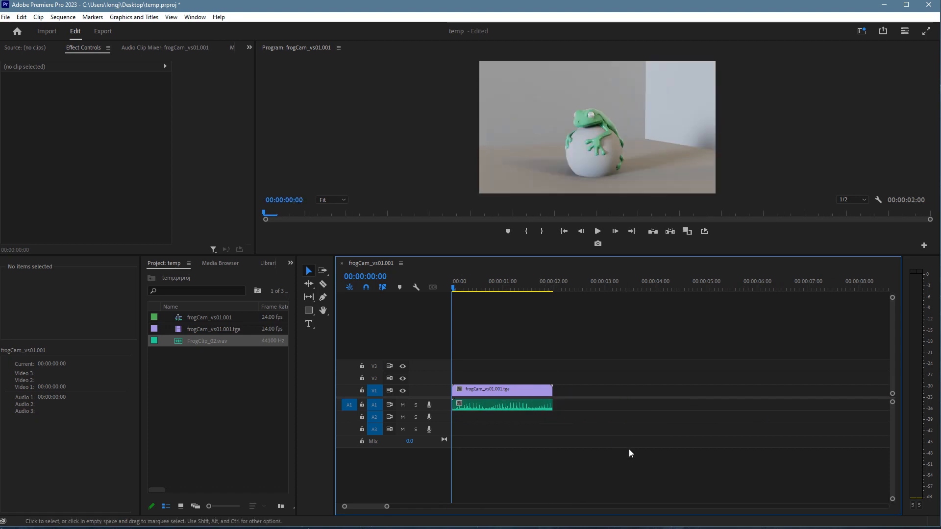
Play the sequence through to check picture and sound, and return the playhead to the start.
scroll(628, 449, "up", 3, "alt")
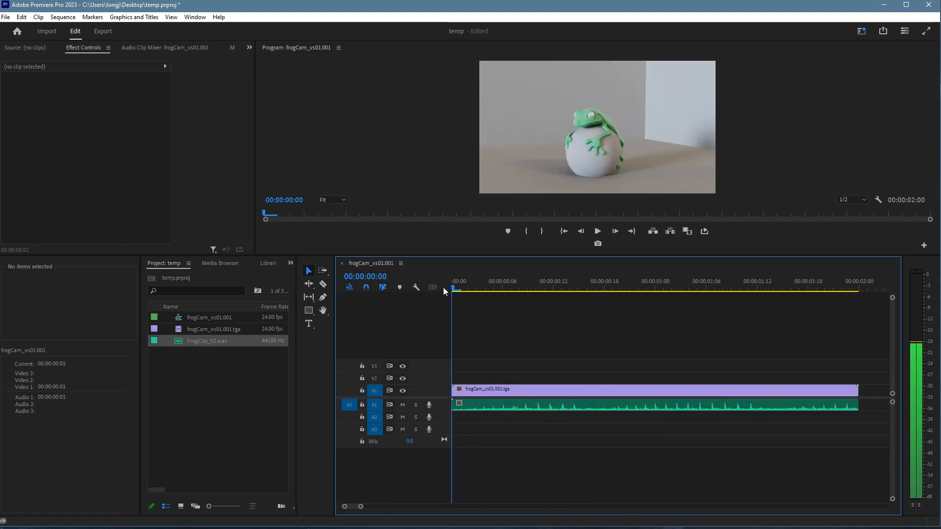
key("space")
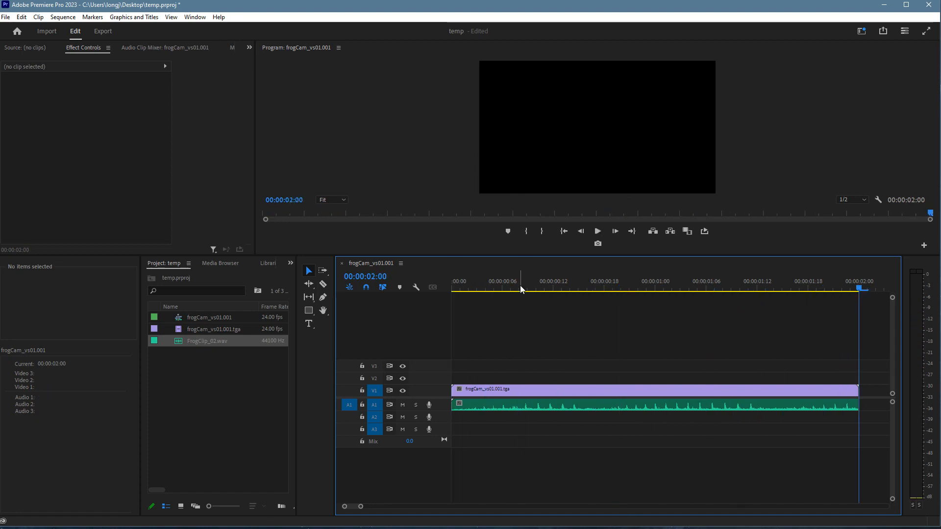
left_click_drag(495, 286, 410, 292)
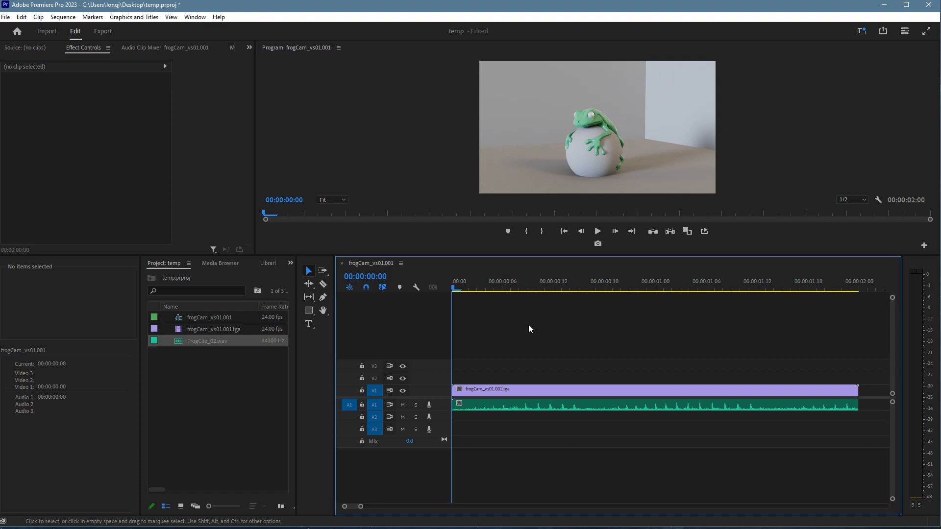
Start a media export of the frogCam_vs01.001 sequence and choose H.264 as the format.
left_click(6, 17)
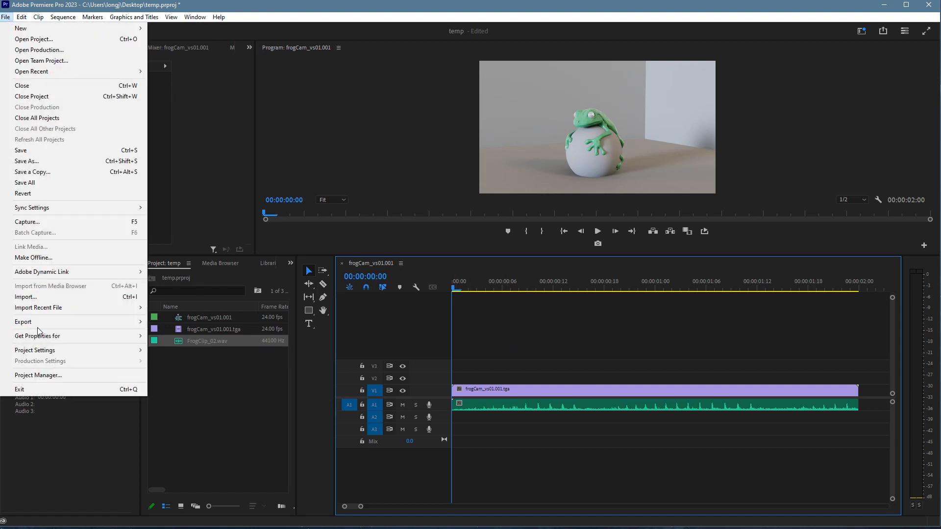
mouse_move(107, 325)
left_click(156, 324)
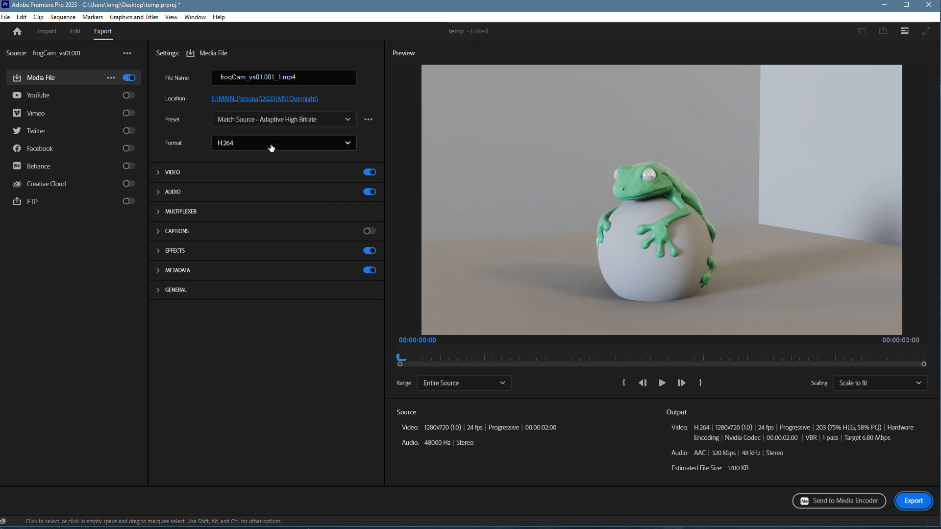
left_click(271, 146)
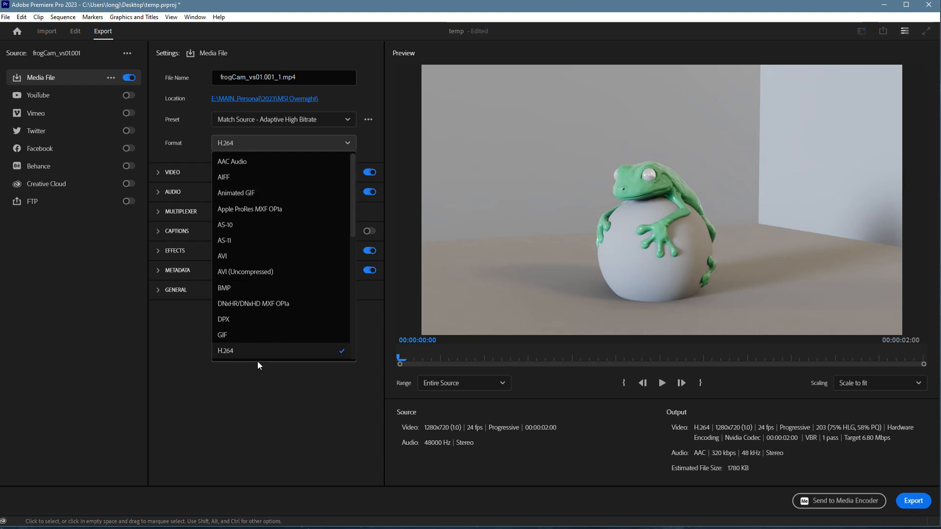
scroll(253, 355, "down", 1)
left_click(242, 343)
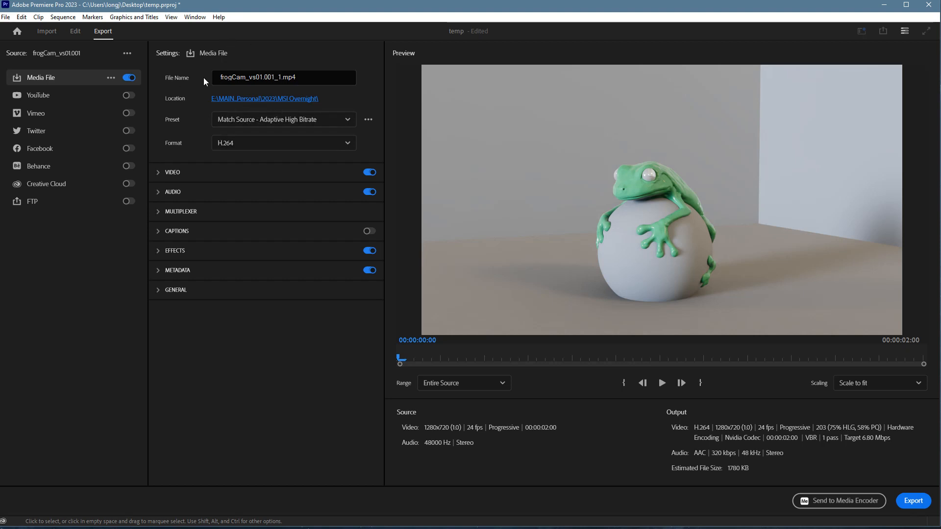
Rename the export file as frogCam_vs01.mp4.
left_click_drag(284, 82, 263, 81)
left_click(313, 84)
key("BackSpace")
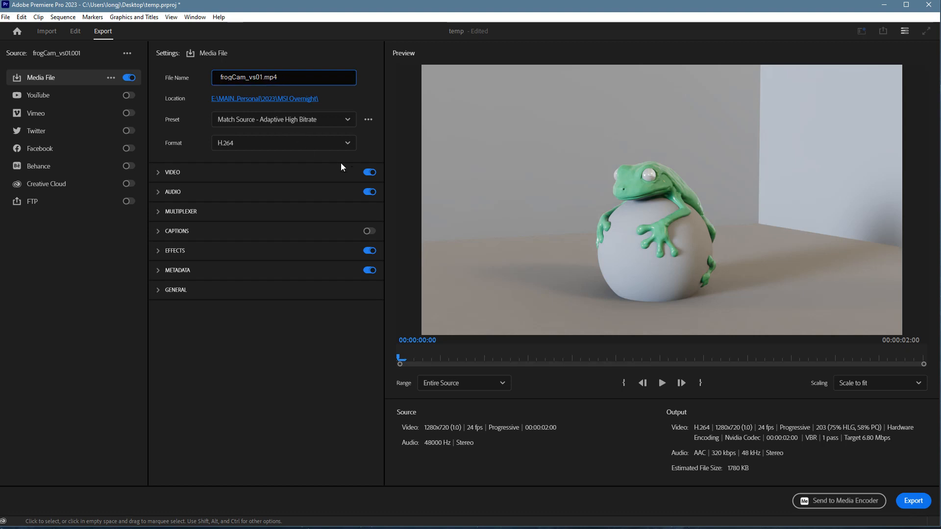
left_click(315, 83)
Set the export location of the video file to the Desktop.
left_click(292, 99)
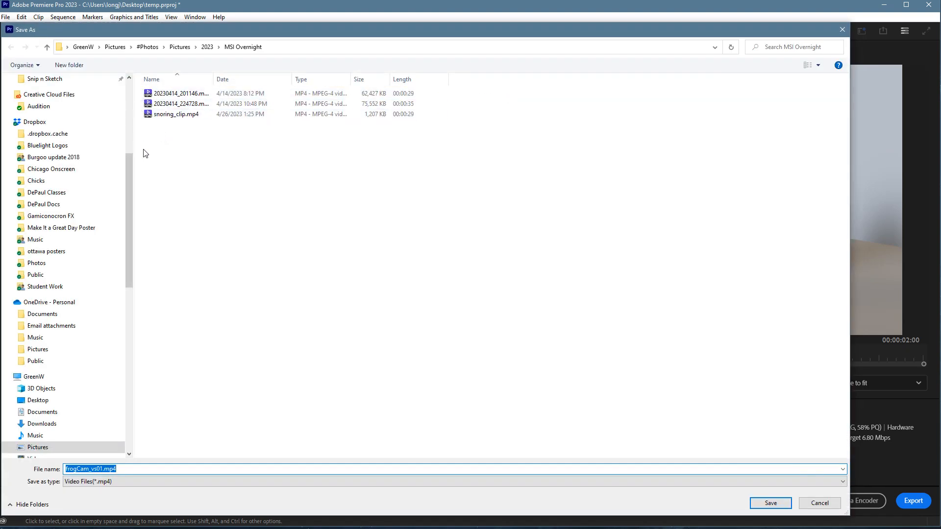
left_click_drag(130, 155, 129, 74)
left_click(67, 103)
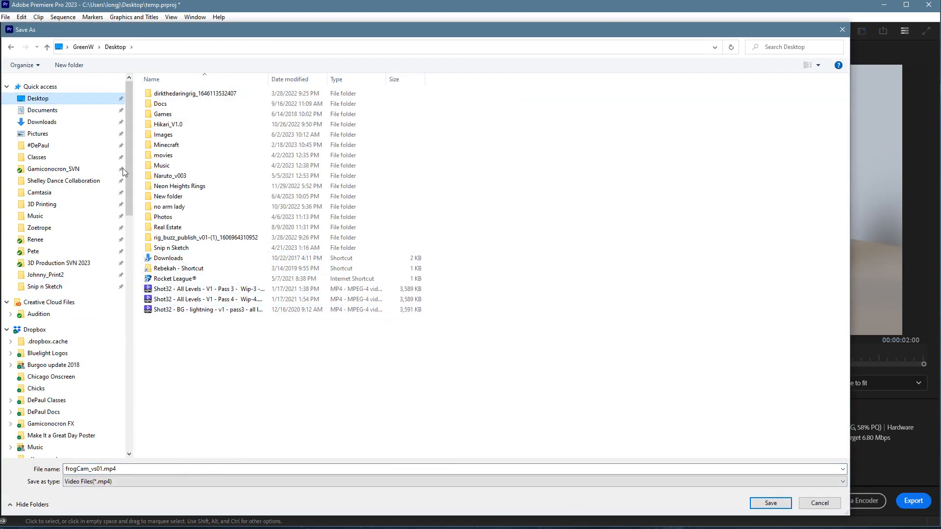
left_click(770, 503)
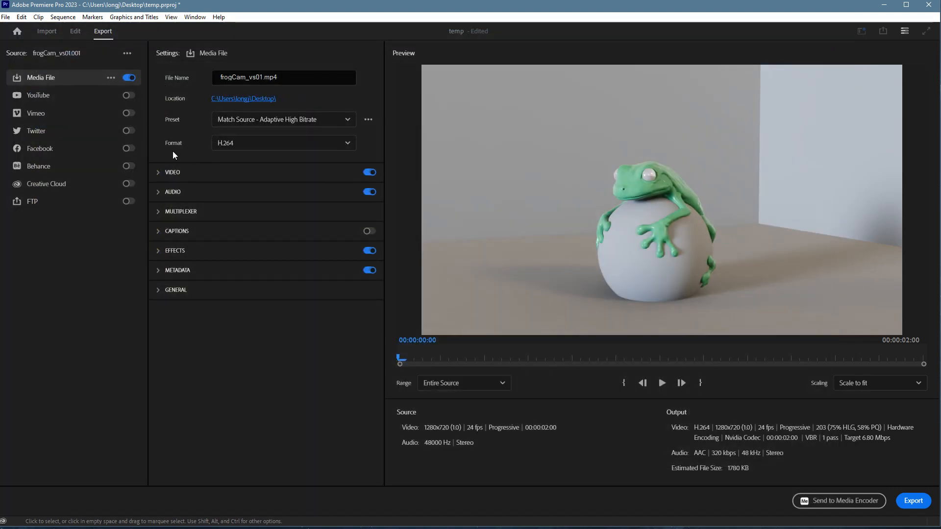
Review the available export presets and the basic video settings, including whether the frame size can be unlinked from the source.
left_click(274, 123)
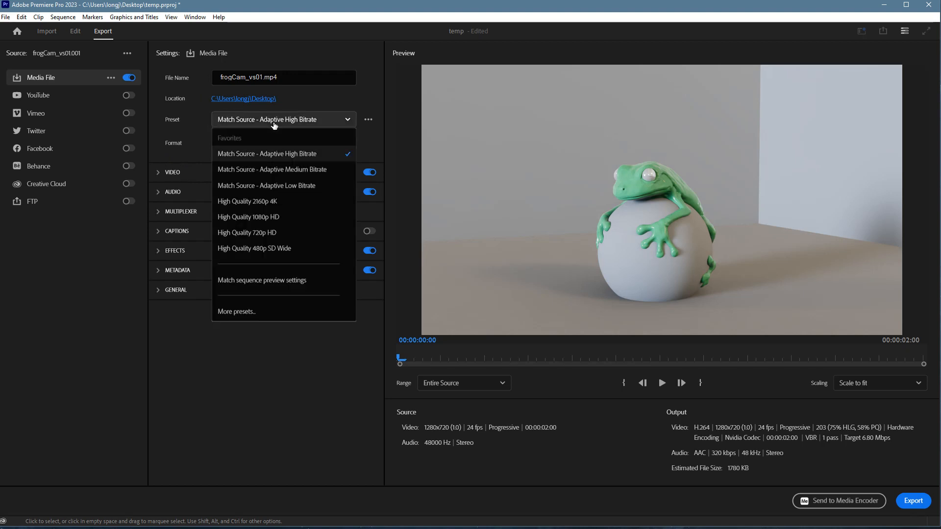
left_click(283, 387)
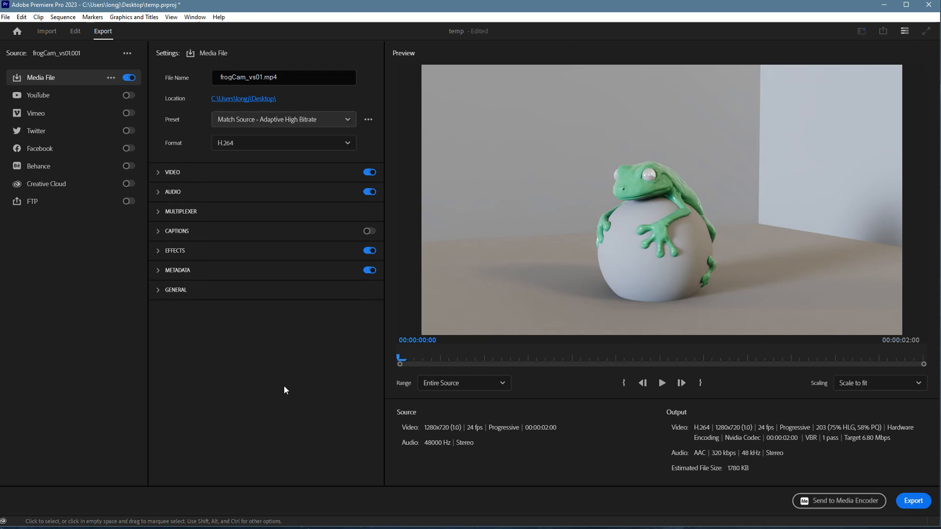
left_click(159, 174)
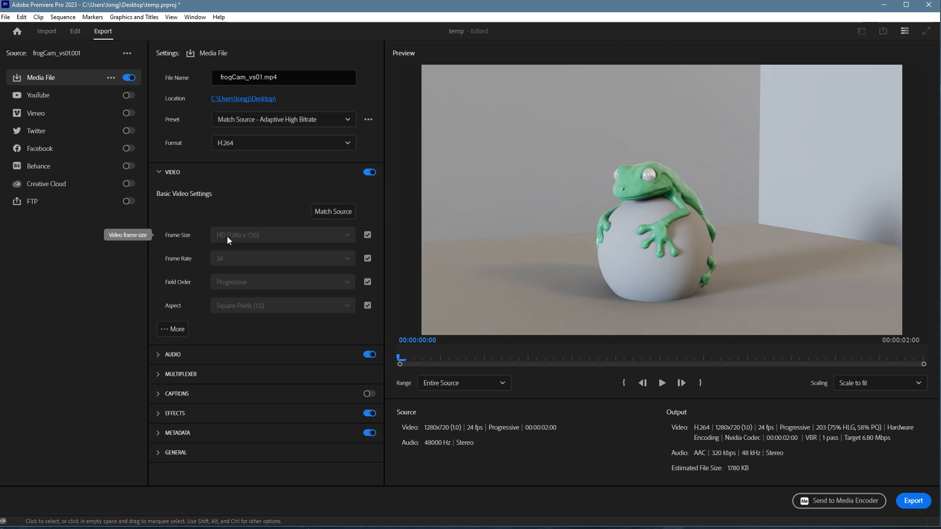
left_click(368, 235)
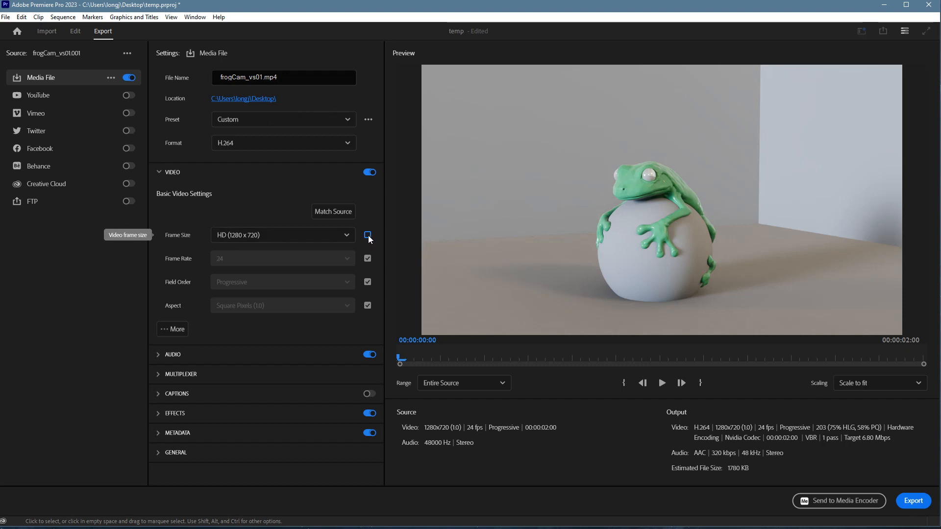
left_click(367, 236)
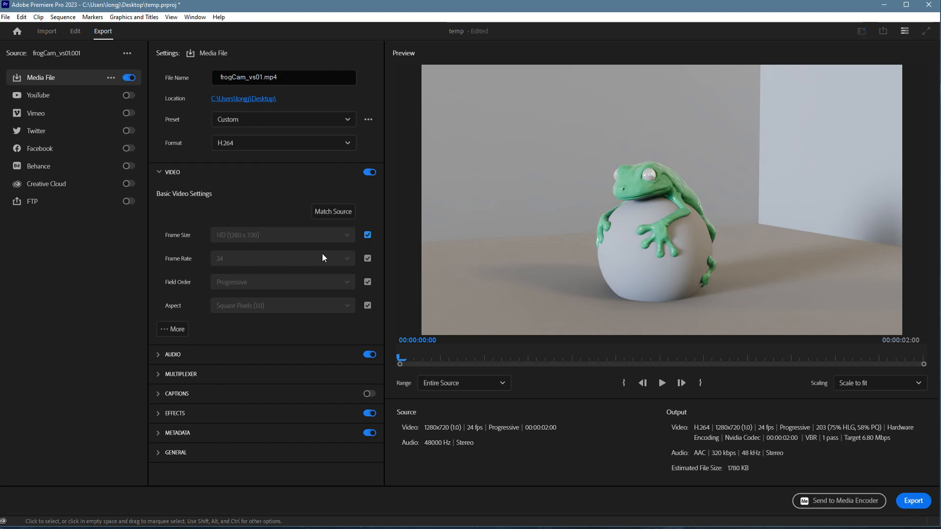
Unlink the export frame size and aspect from the source, choosing Full HD (1920 x 1080) and Square Pixels (1.0).
left_click(368, 235)
left_click(344, 235)
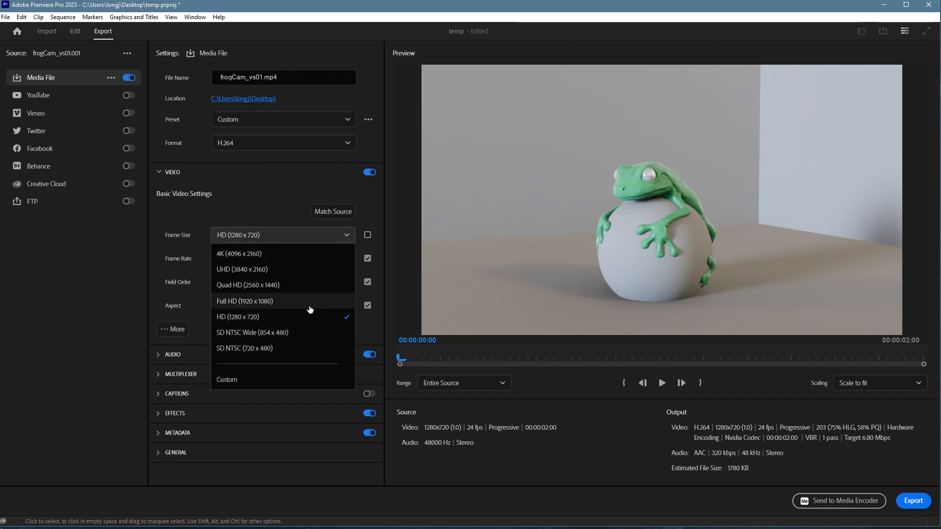
left_click(254, 307)
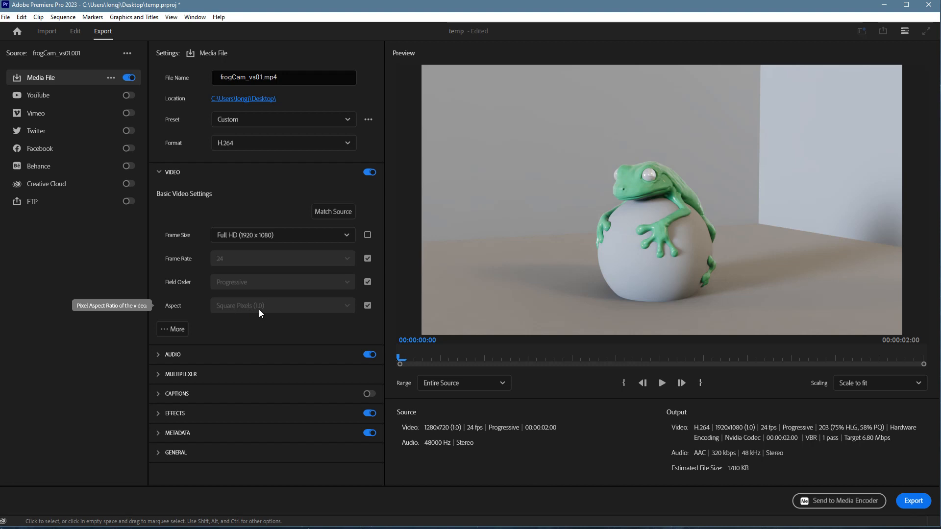
left_click(369, 307)
left_click(347, 307)
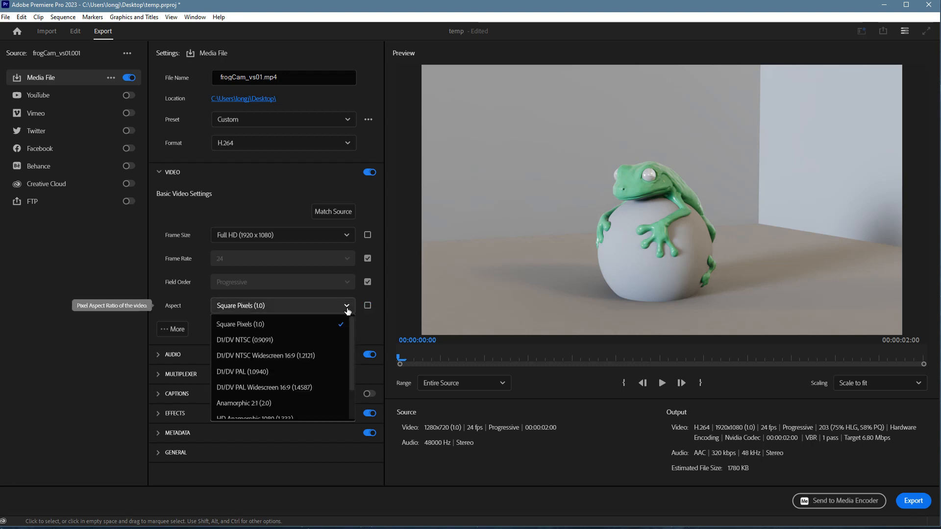
left_click(265, 329)
Reveal the additional video settings and enable Render at Maximum Depth and Use Maximum Render Quality.
left_click(179, 338)
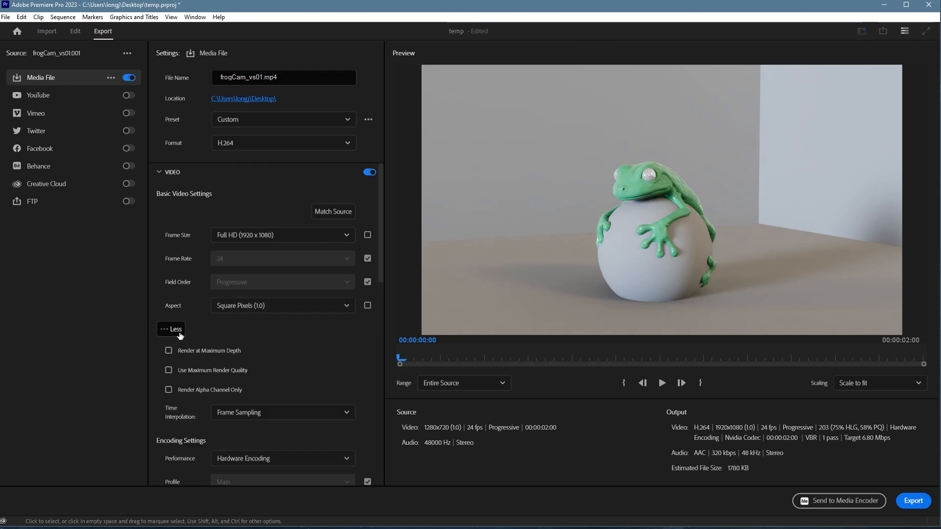
scroll(329, 352, "down", 1)
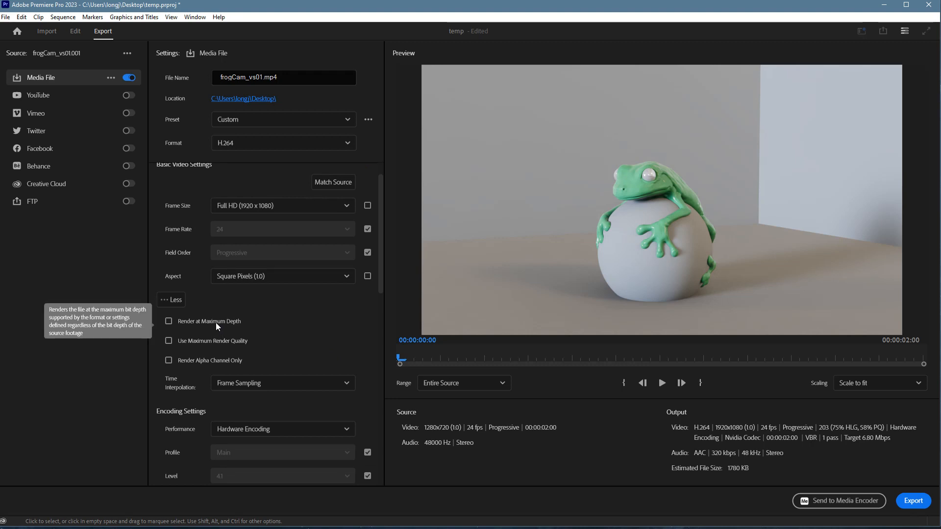
left_click(169, 322)
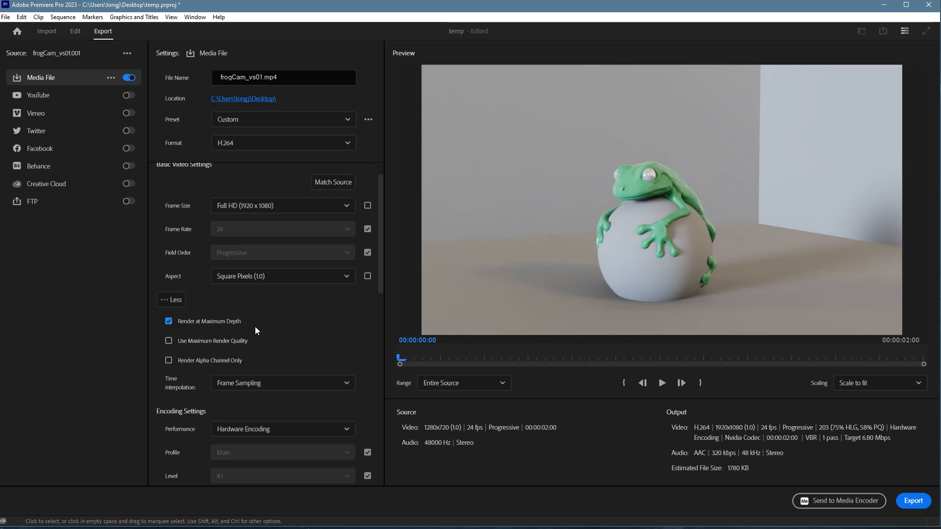
left_click(227, 344)
Set the video's bitrate encoding to VBR, 2 pass.
scroll(347, 346, "down", 3)
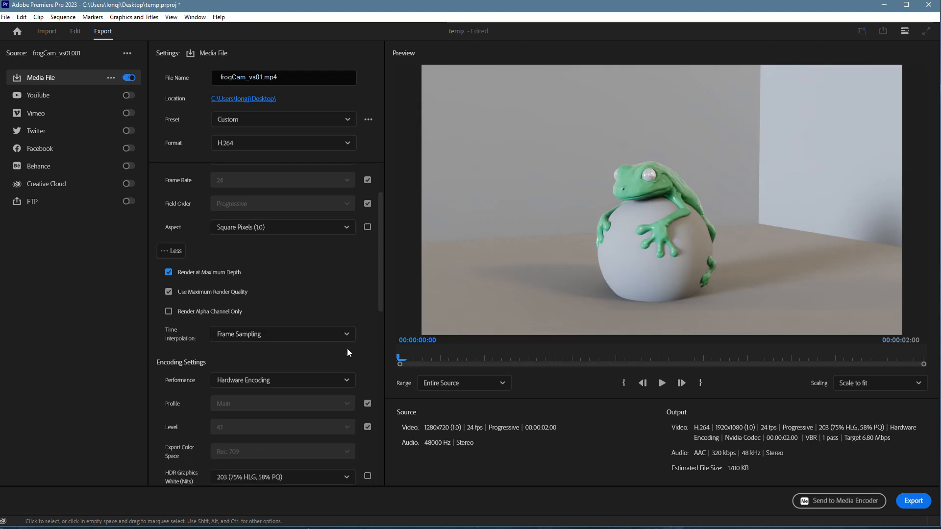
scroll(365, 367, "down", 4)
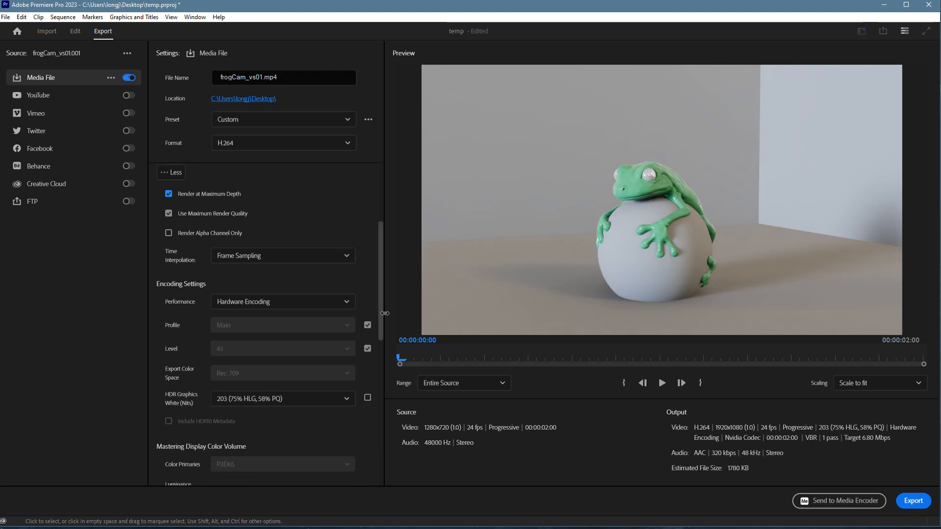
scroll(380, 328, "down", 2)
scroll(375, 348, "down", 5)
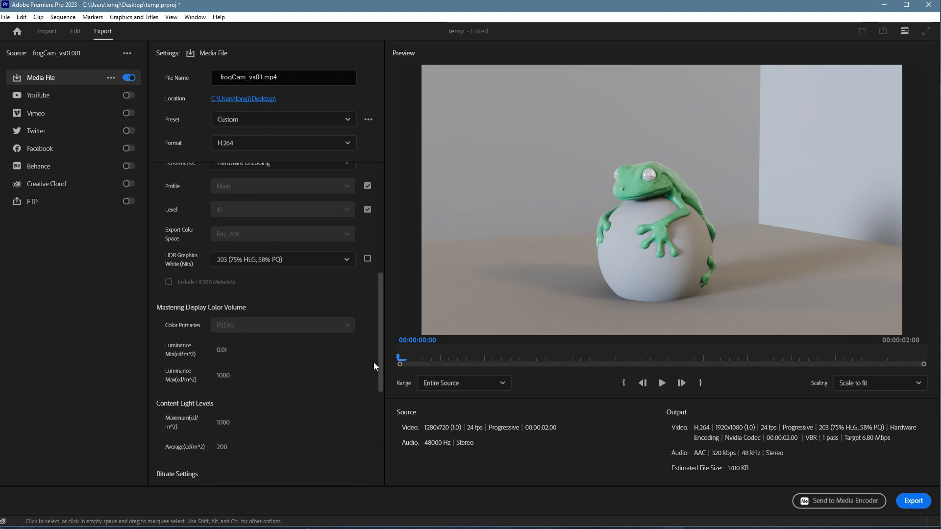
scroll(373, 364, "down", 4)
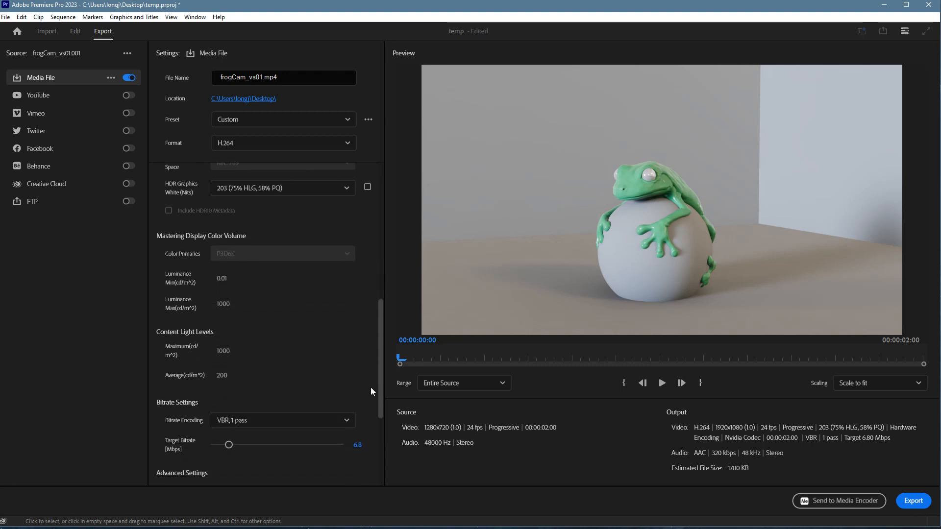
scroll(371, 397, "down", 4)
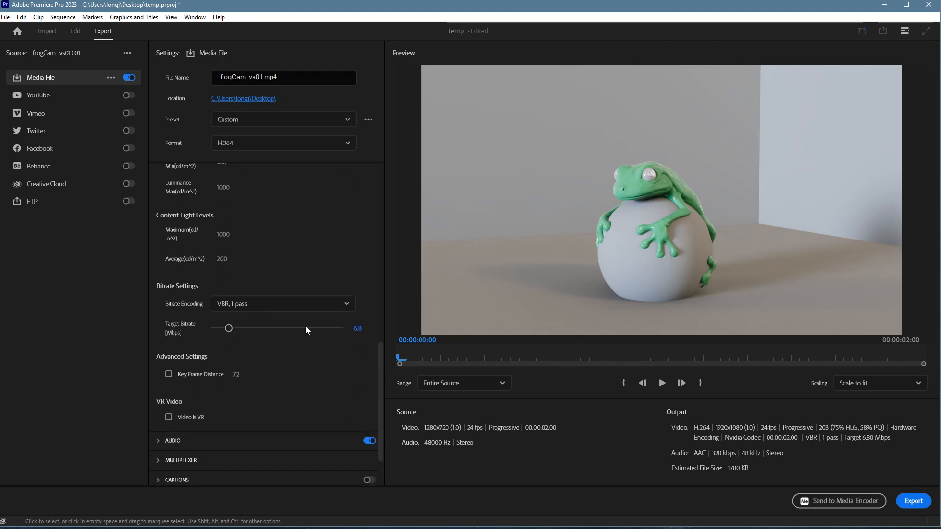
left_click(251, 305)
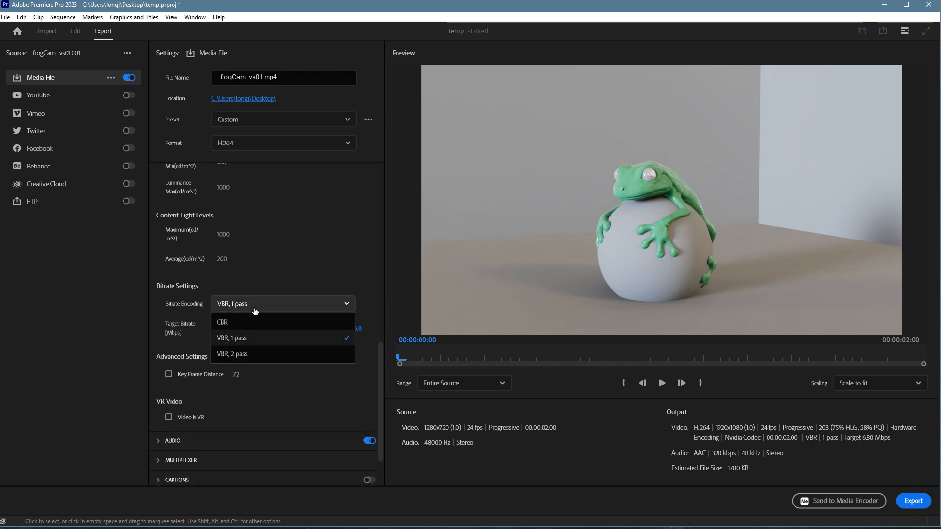
left_click(247, 355)
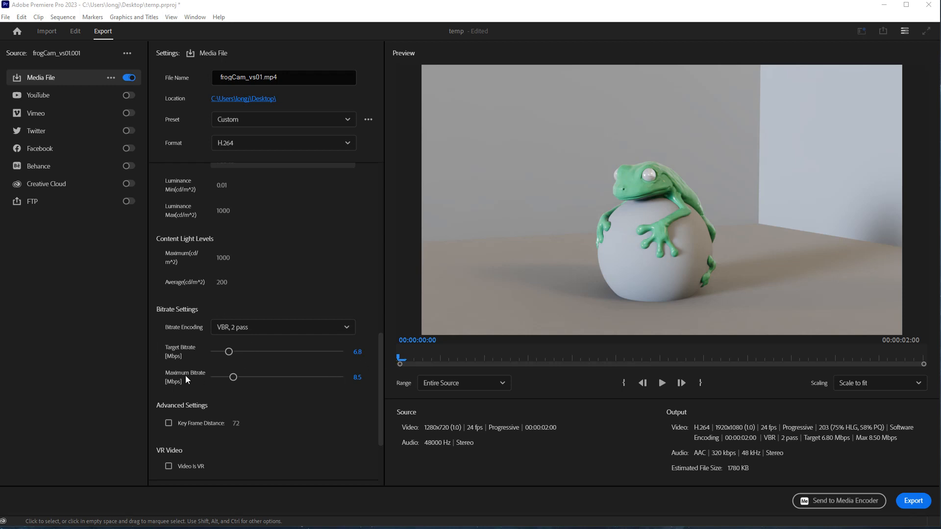
Set the maximum bitrate to 18 Mbps and the target bitrate to 15 Mbps.
left_click(357, 378)
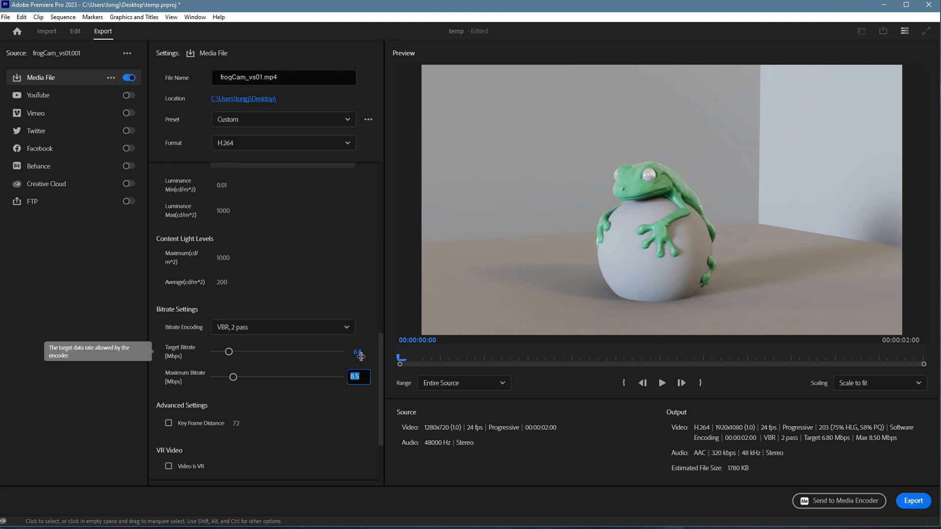
type("18")
key("Tab")
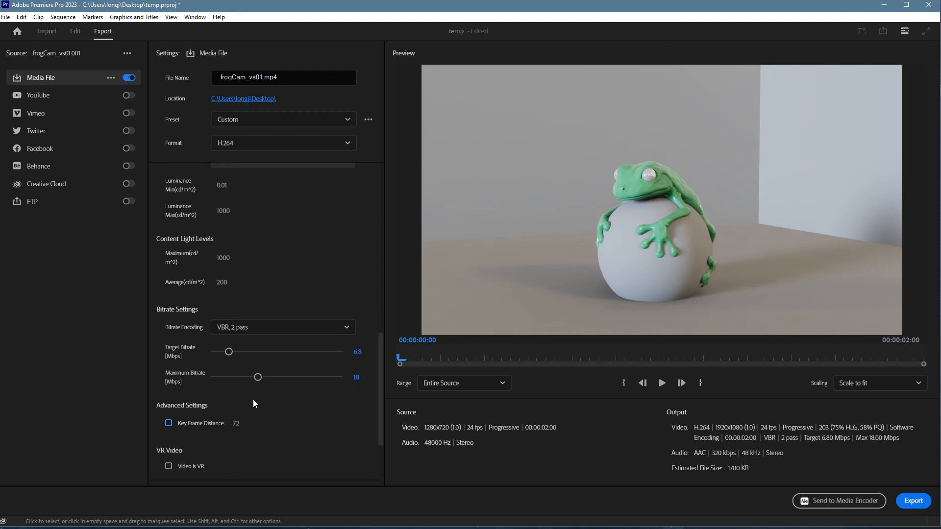
left_click(359, 356)
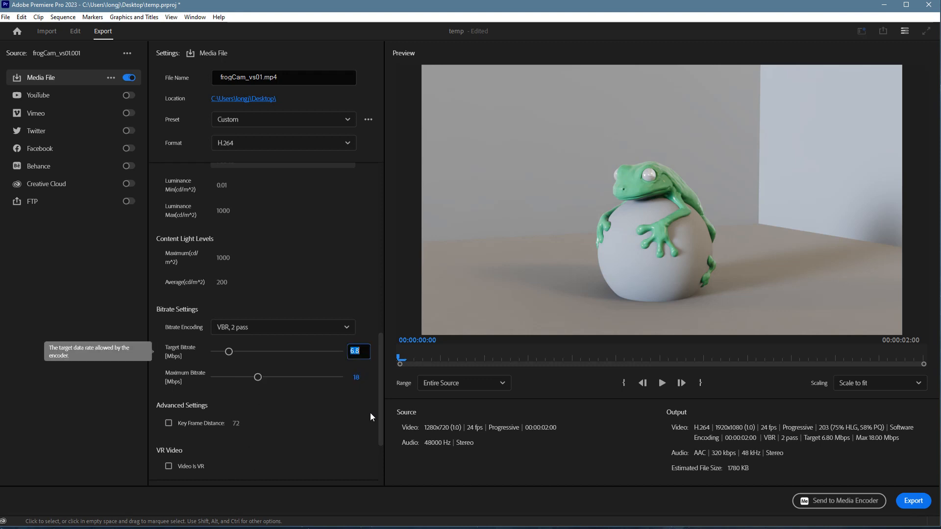
type("15")
key("Tab")
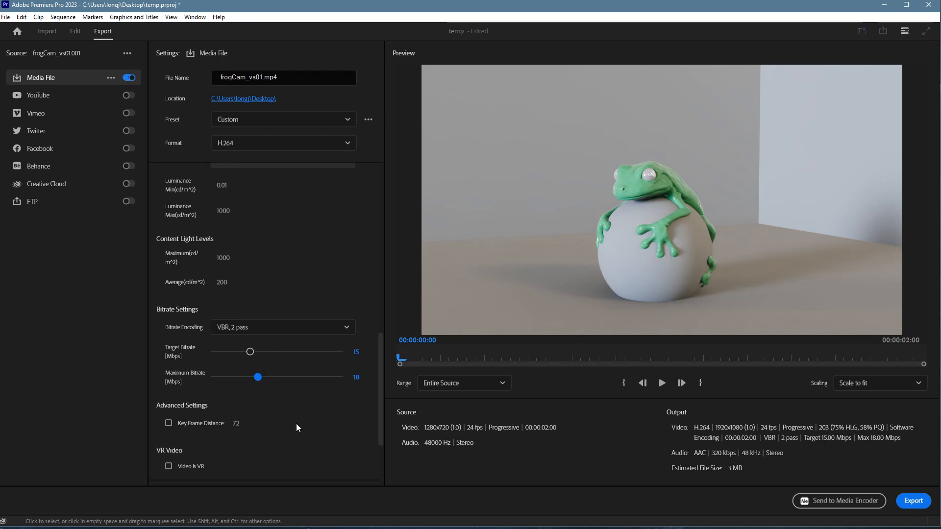
Examine the audio export settings, including the available audio formats and sample rates.
scroll(296, 424, "down", 1)
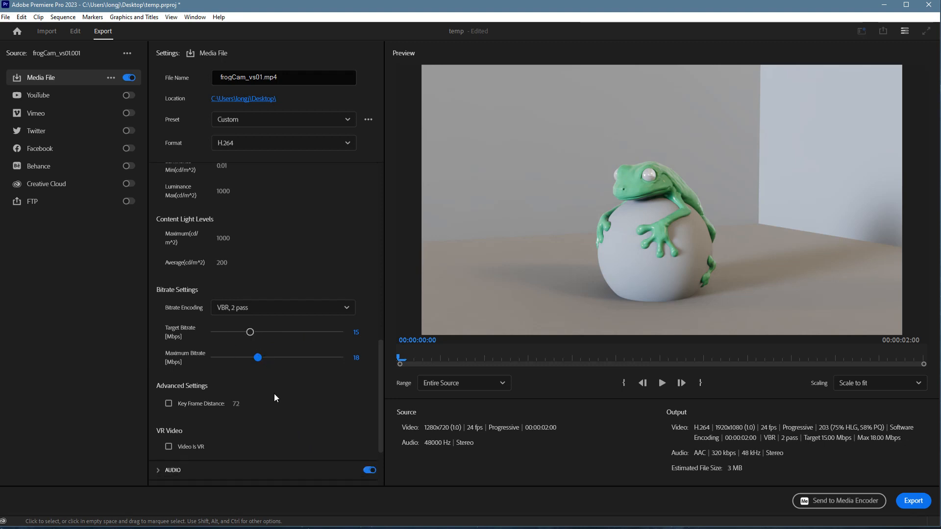
scroll(274, 393, "down", 2)
scroll(171, 429, "down", 1)
left_click(170, 363)
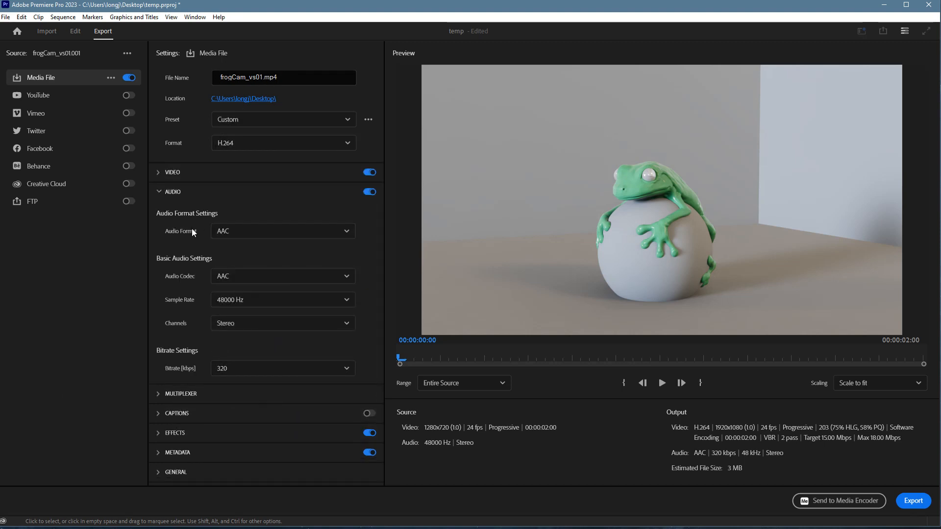
left_click(248, 234)
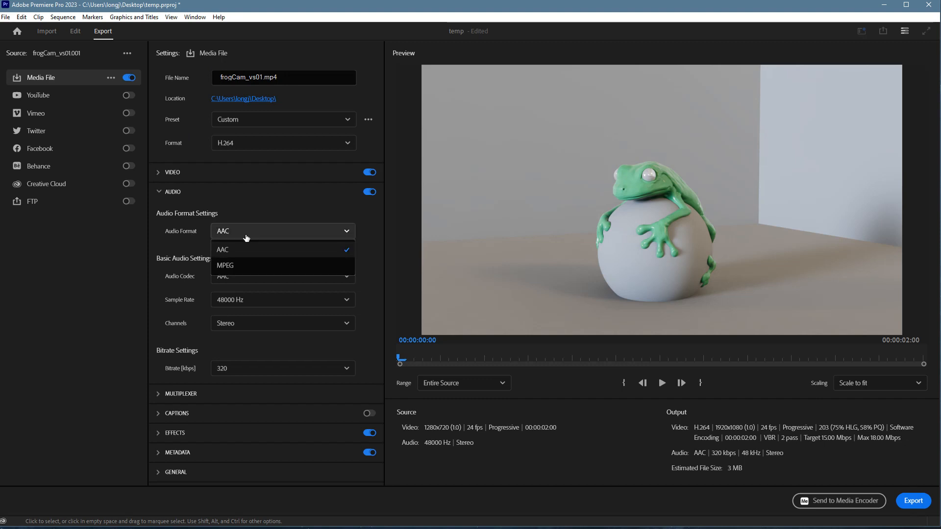
left_click(249, 236)
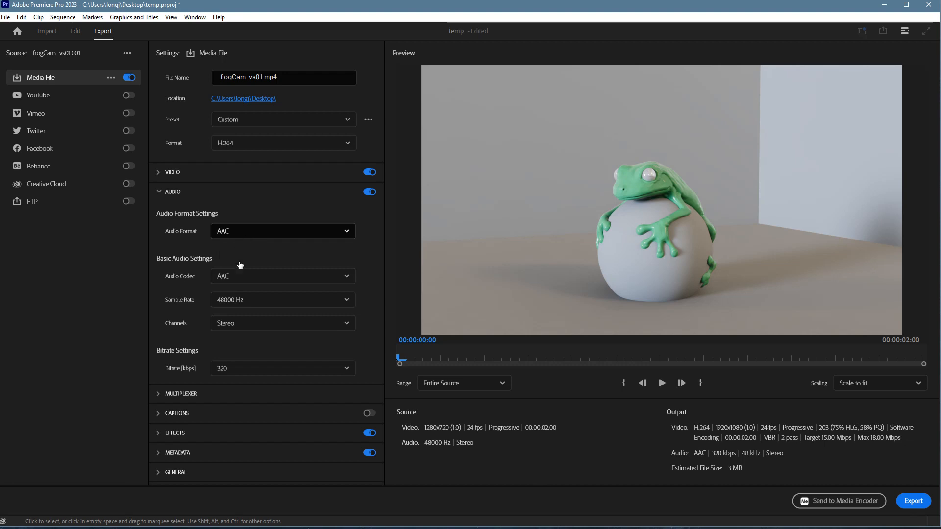
left_click(256, 307)
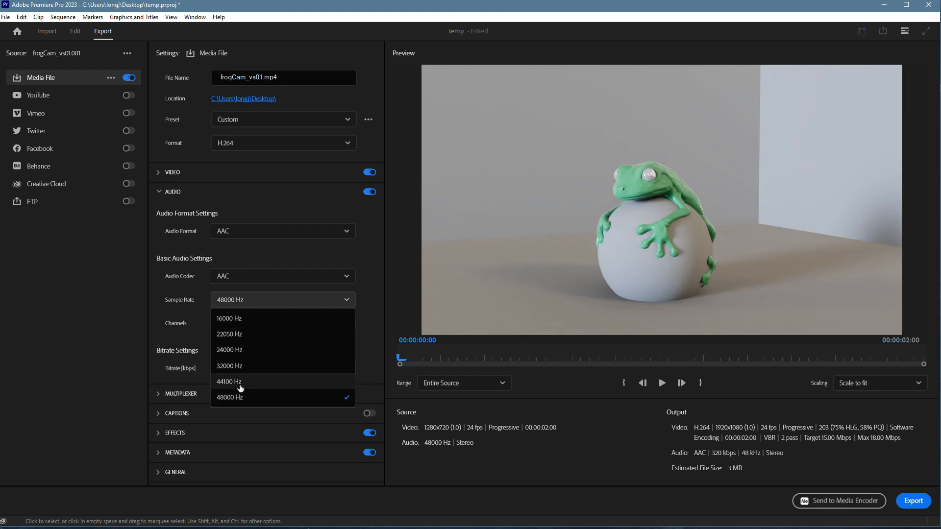
left_click(242, 305)
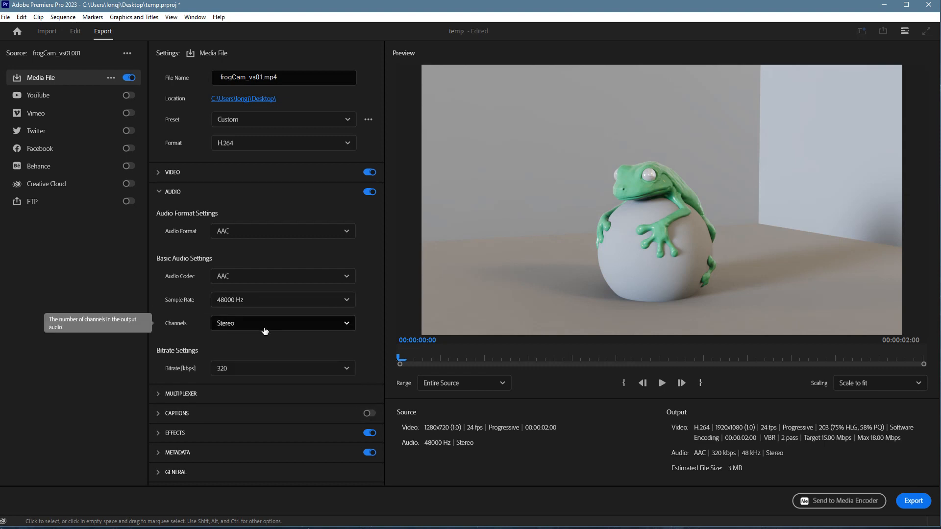
Set the export's audio bitrate to 512 kbps.
left_click(249, 374)
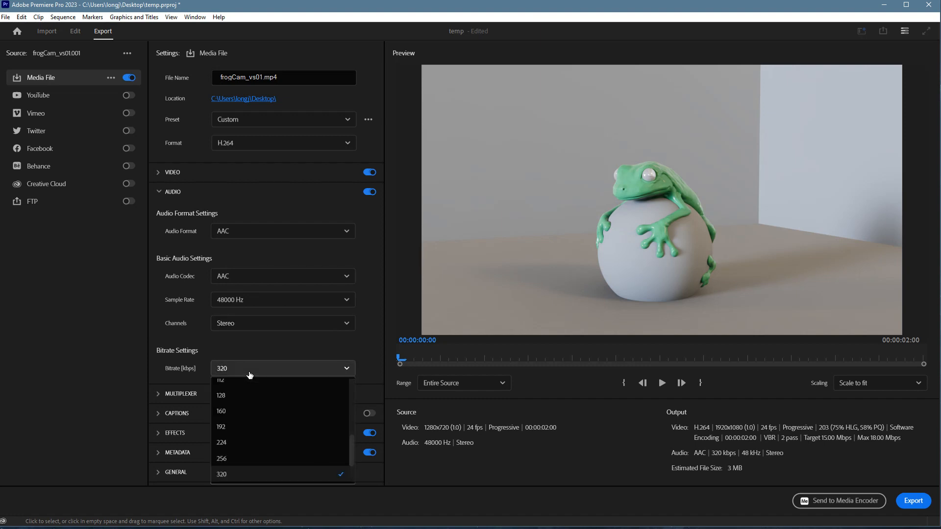
scroll(298, 428, "down", 1)
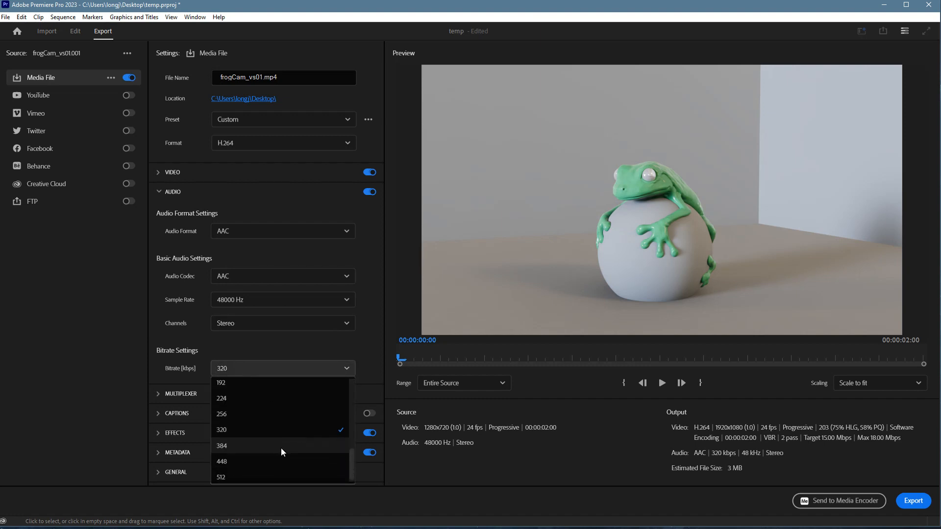
scroll(281, 448, "down", 1)
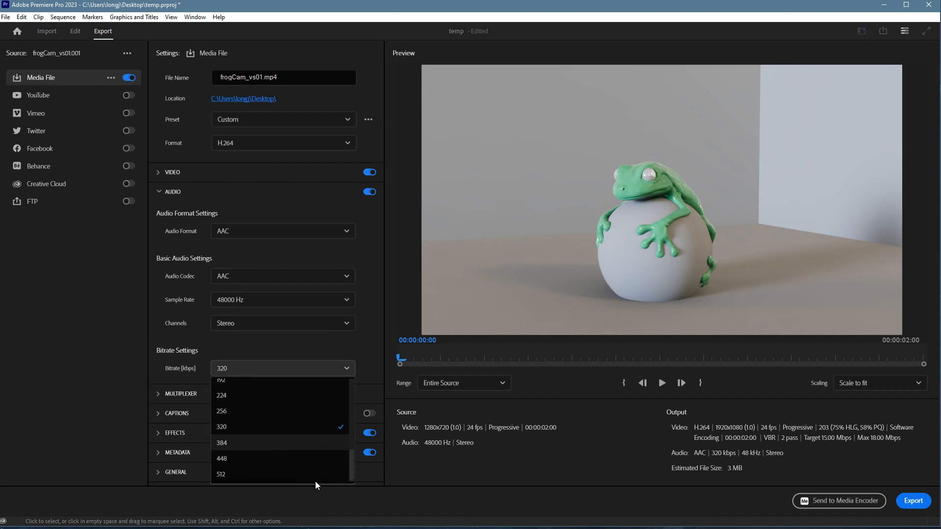
left_click(246, 475)
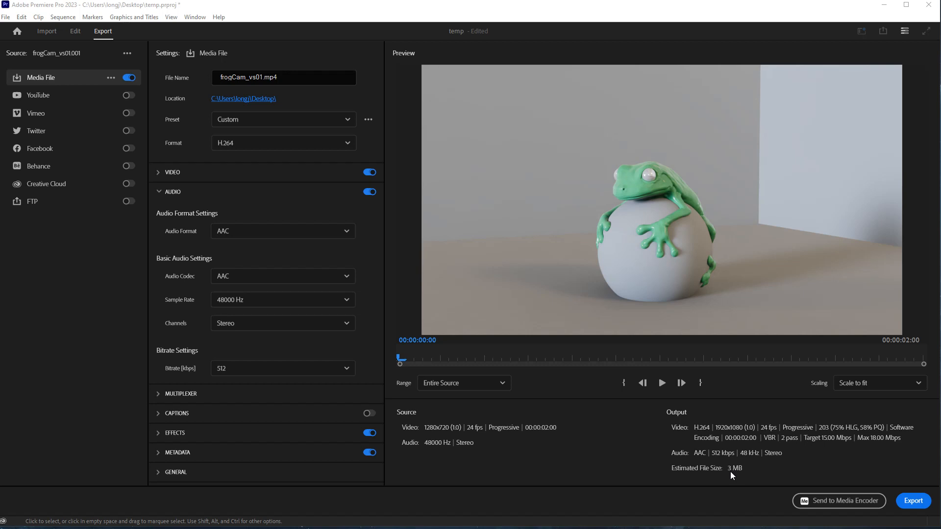
Export the video with these settings and open frogCam_vs01.mp4 from the Desktop.
left_click(915, 502)
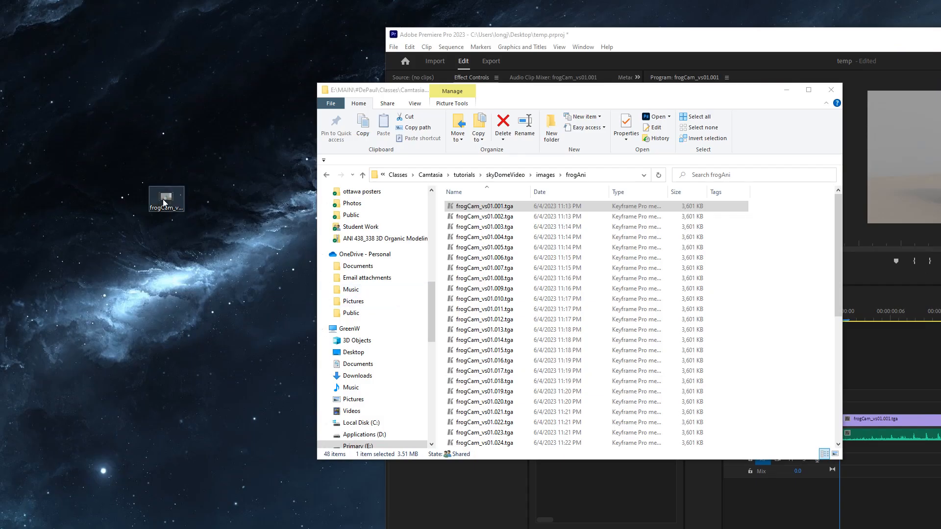
left_click(164, 202)
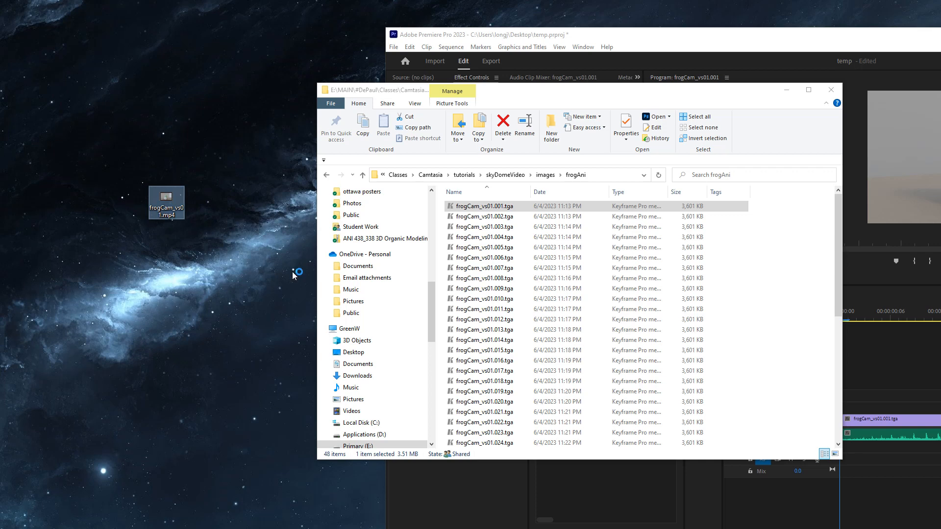
key("Return")
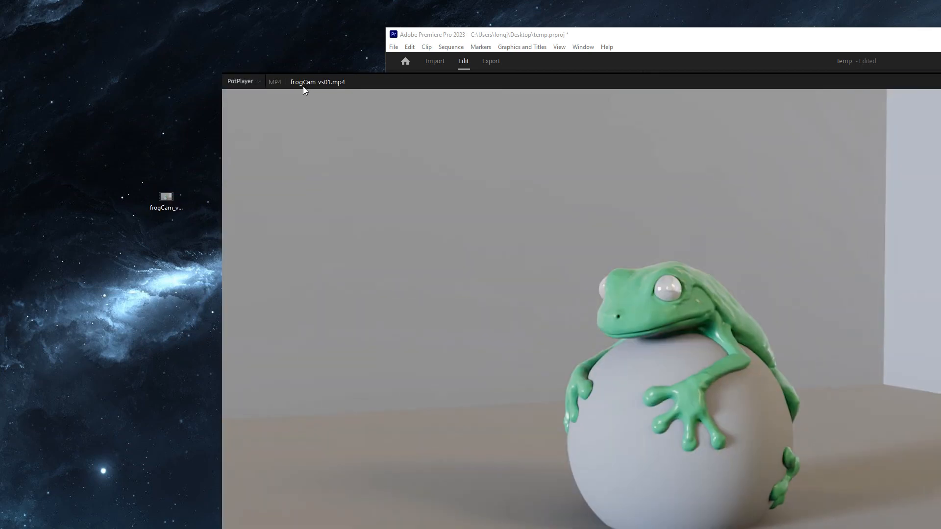
Reposition the player window to watch the exported frog video in full, pause the playback and close the player.
left_click_drag(303, 87, 90, 7)
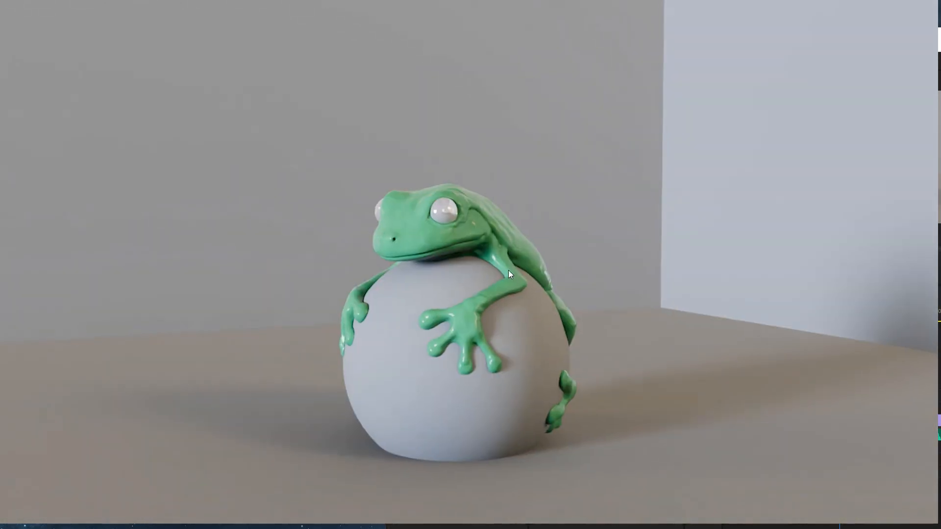
key("space")
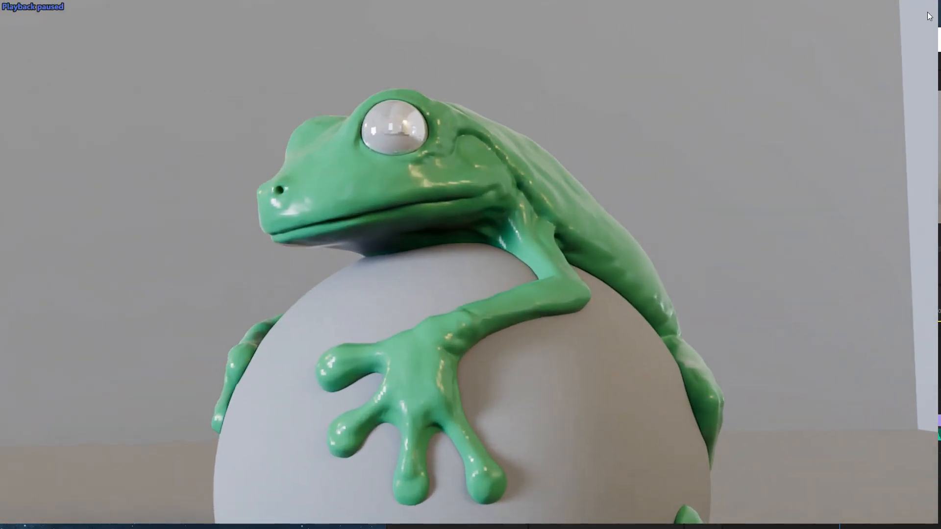
left_click(929, 6)
Leave the video player, select the frog audio clip in the sequence and make audio track A1 taller to show its waveform.
left_click_drag(940, 34, 566, 10)
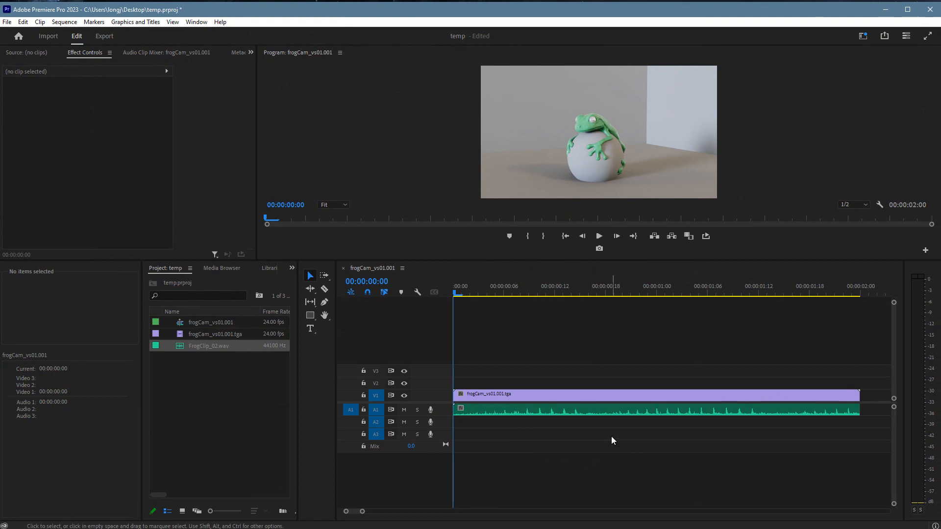
left_click(540, 413)
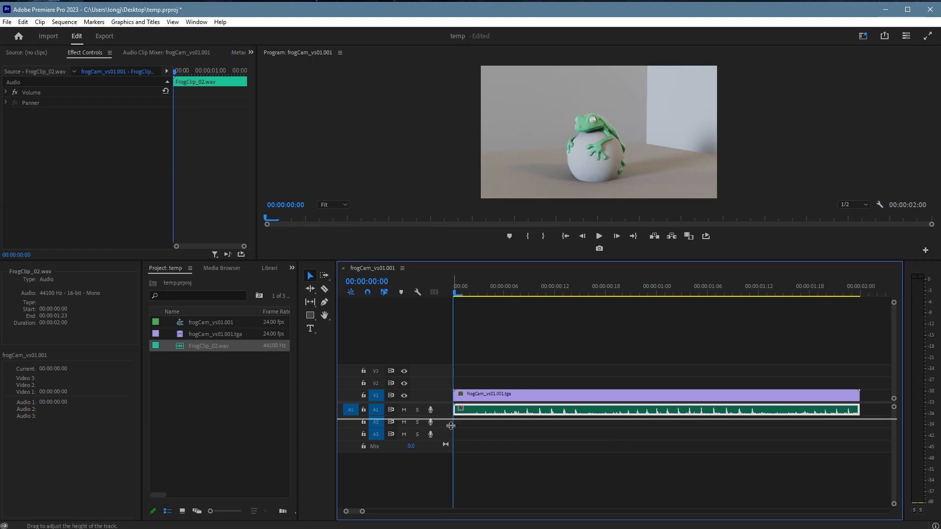
left_click_drag(451, 425, 451, 451)
Normalize the frog audio clip's maximum peak to 0 dB and play back the sequence from near its start.
right_click(598, 419)
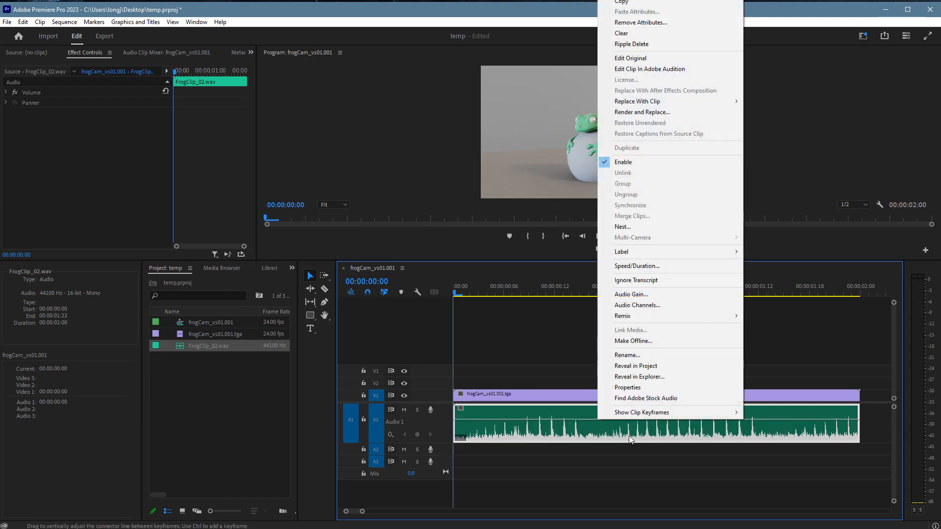
left_click(592, 446)
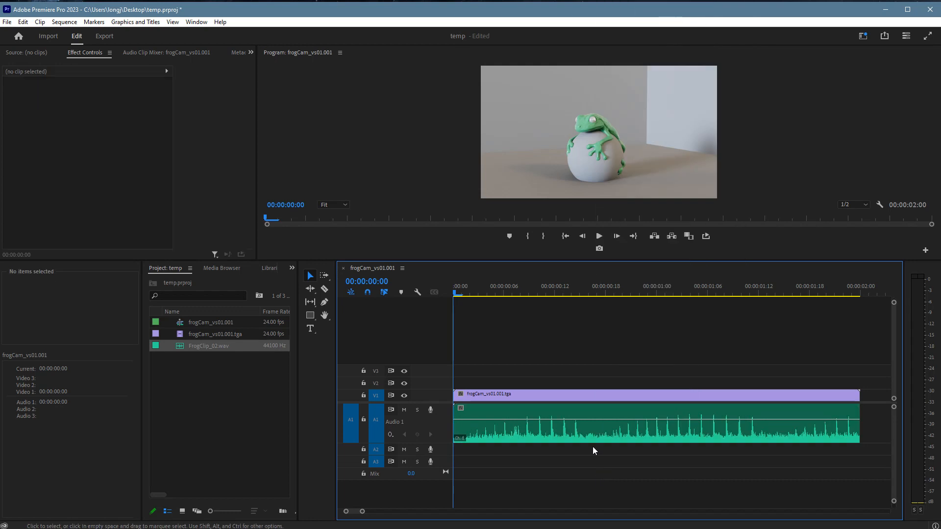
right_click(596, 421)
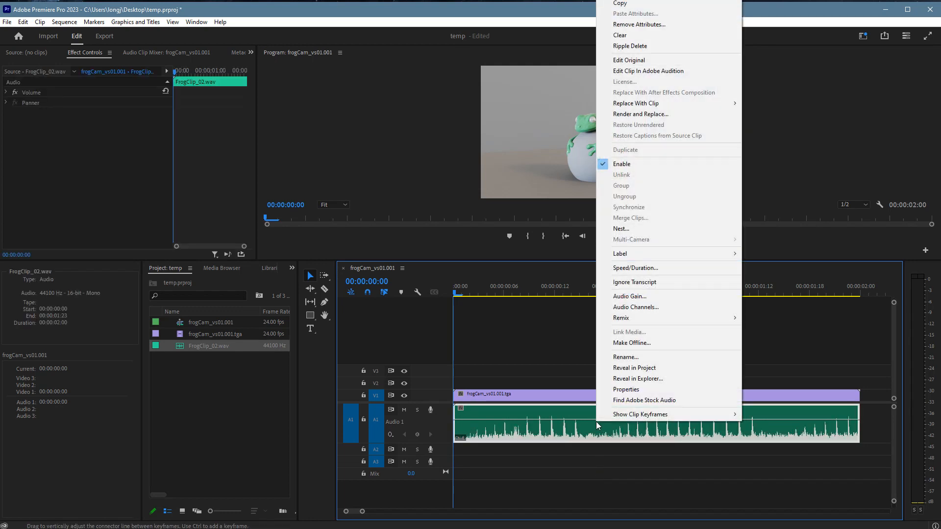
left_click(630, 296)
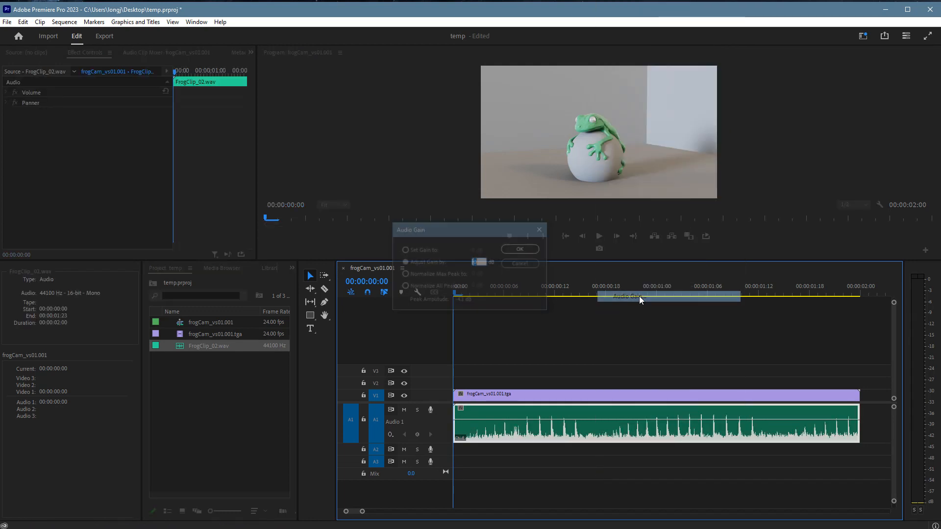
left_click(416, 274)
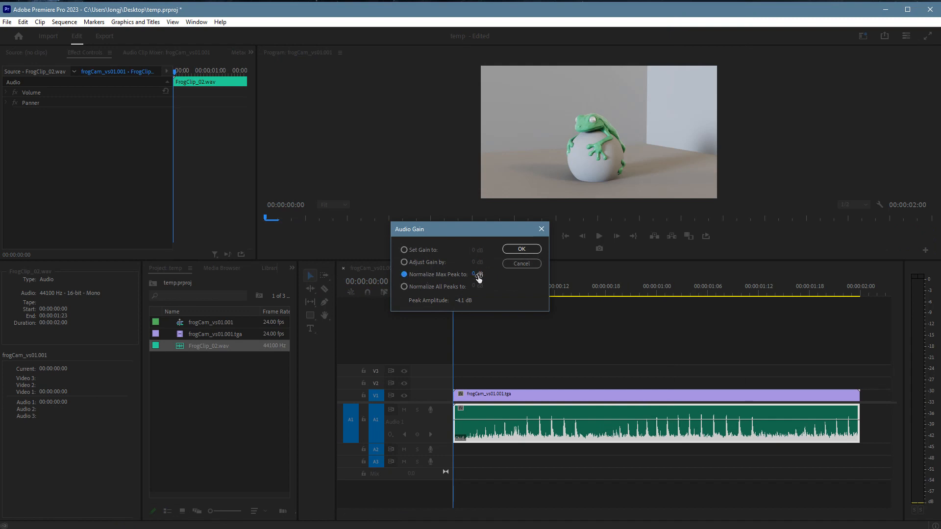
left_click(521, 249)
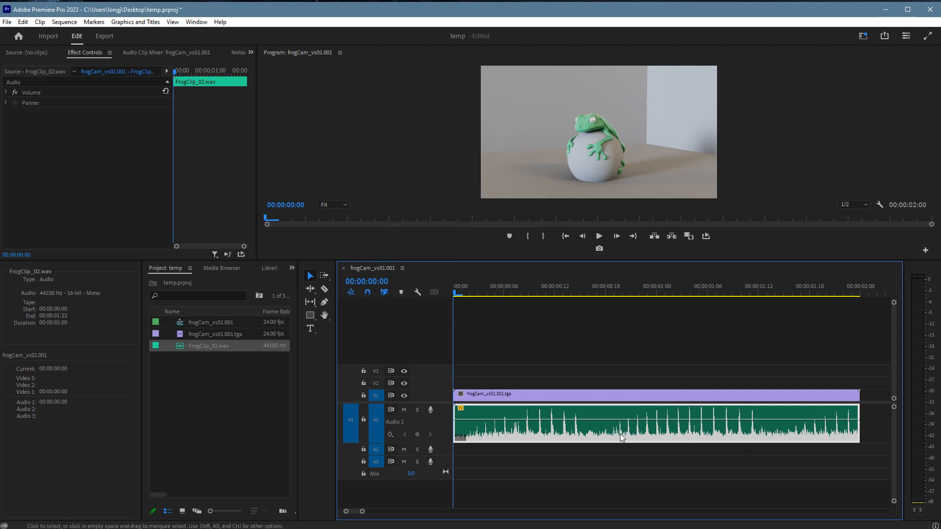
left_click(487, 290)
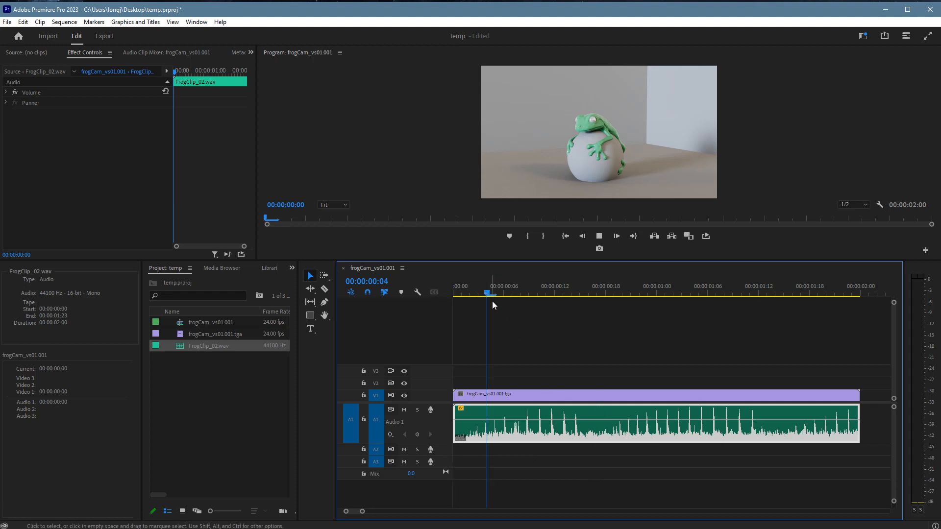
key("space")
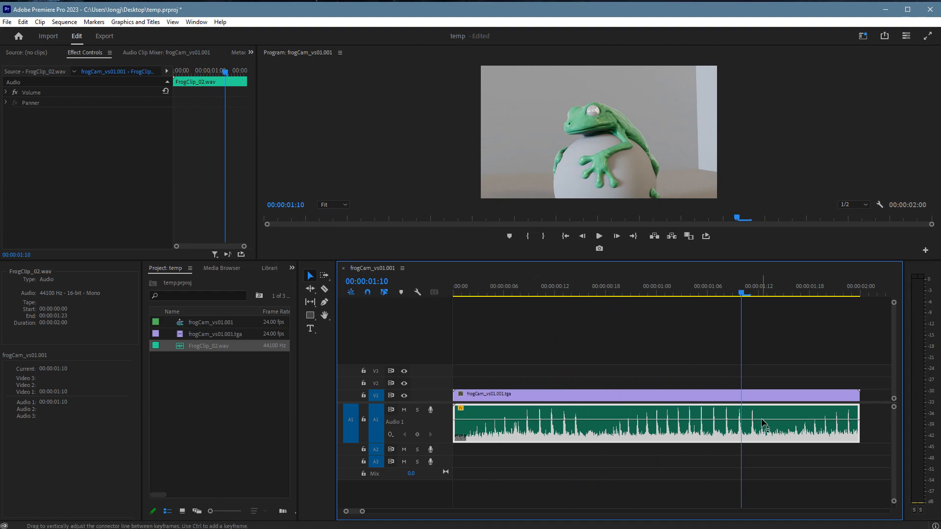
Export the sequence again as an H.264 media file named frogCam_vs02.mp4, keeping the existing video and audio settings.
left_click(7, 22)
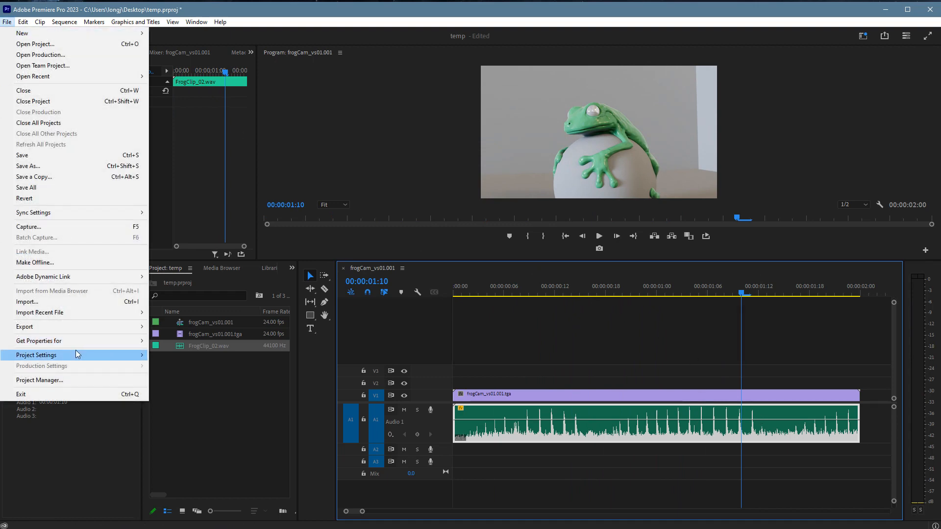
mouse_move(59, 326)
left_click(173, 327)
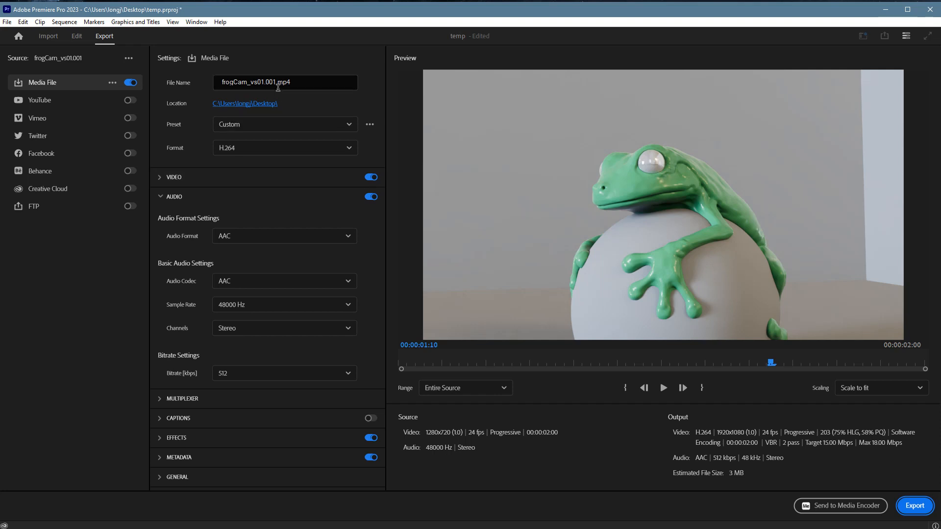
left_click(278, 83)
key("BackSpace")
key("BackSpace")
key("BackSpace")
key("BackSpace")
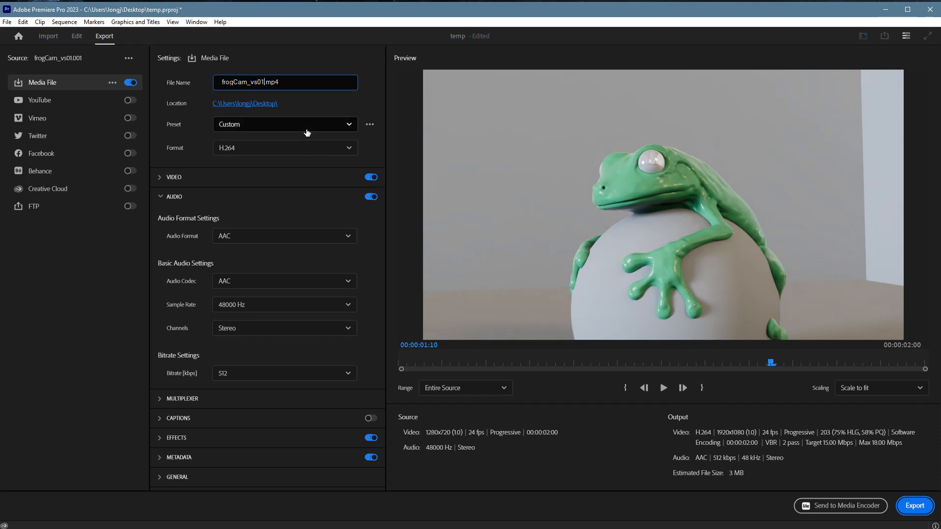
key("BackSpace")
type("2")
key("Return")
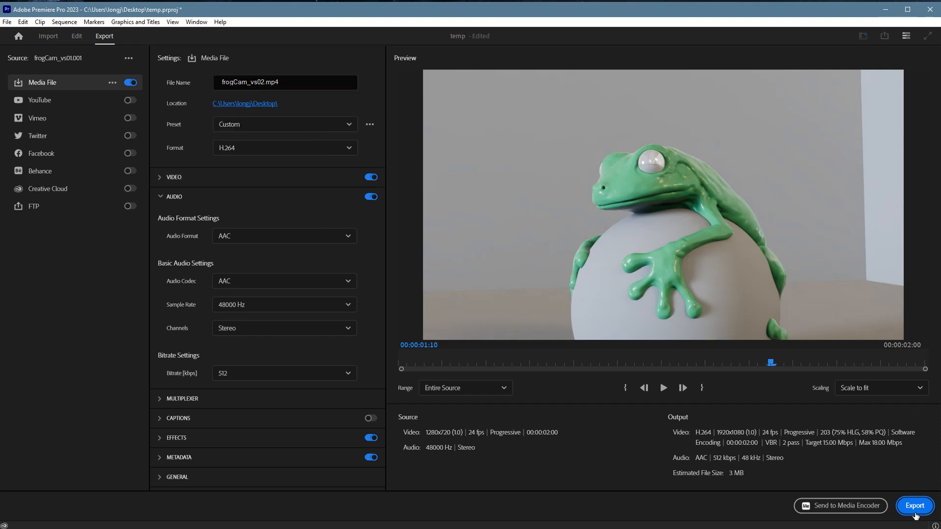
left_click(914, 506)
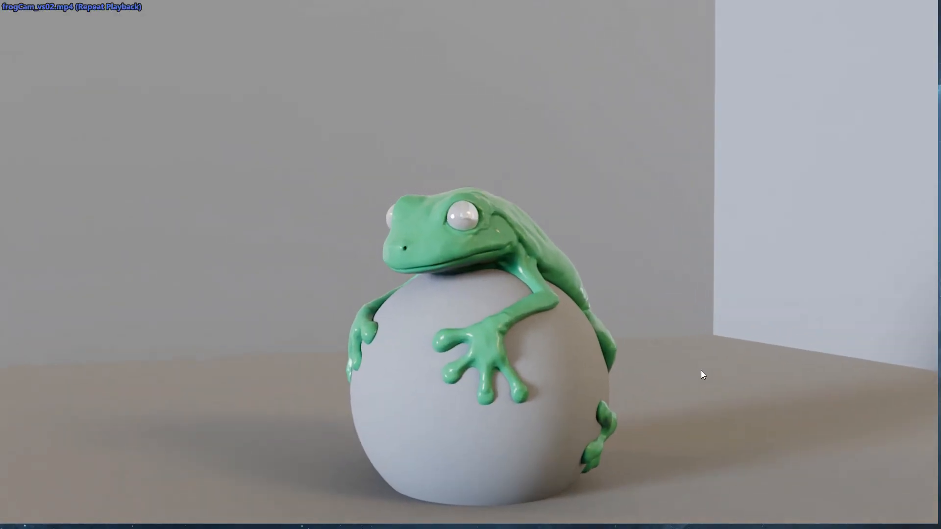
Switch to Adobe After Effects, create a new project and dismiss the Review workspace tip.
mouse_move(363, 497)
left_click_drag(900, 498, 927, 498)
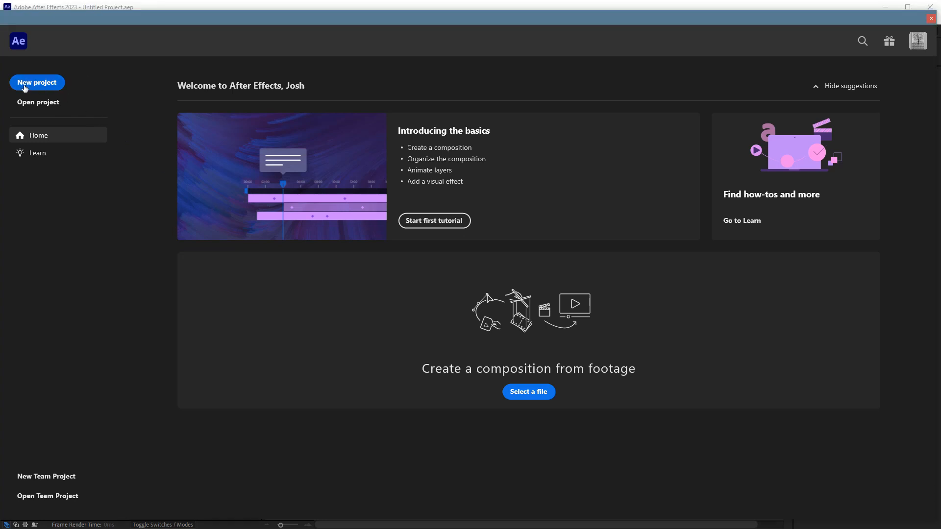
left_click(51, 88)
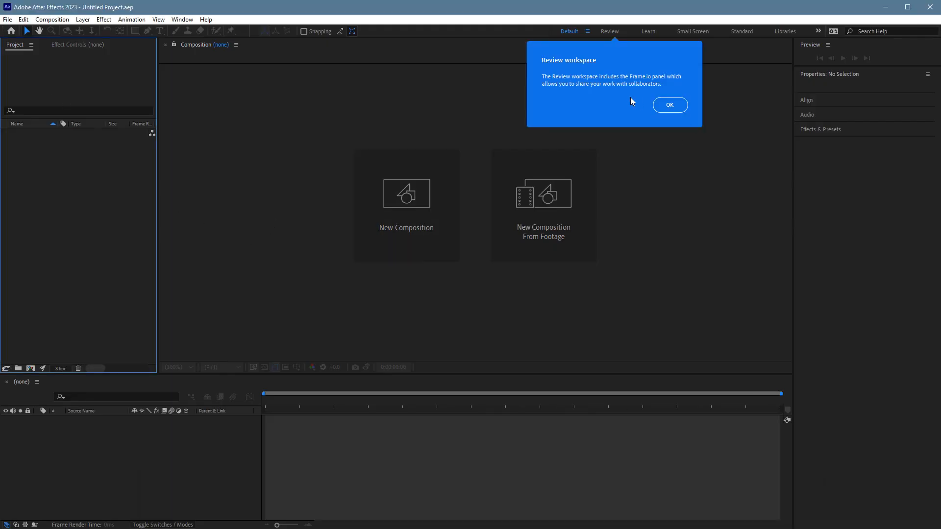
left_click(669, 105)
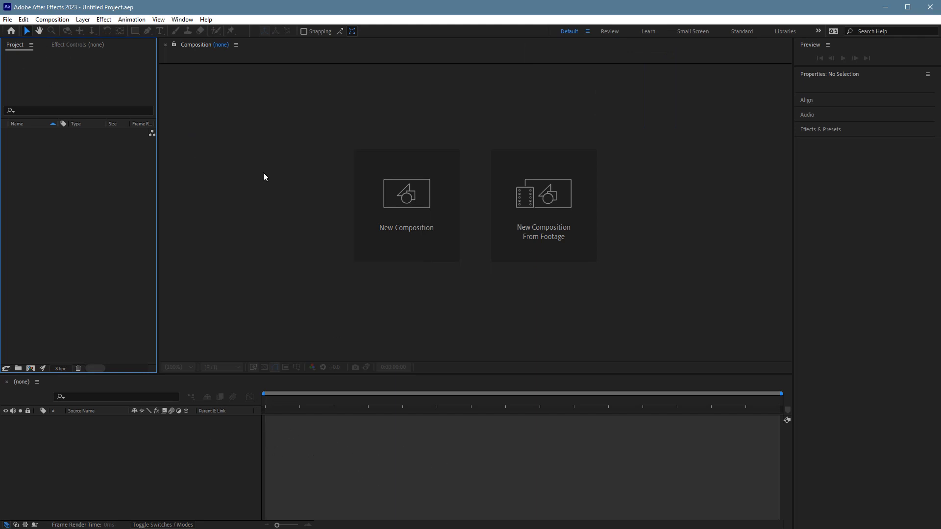
Create a new folder among the project items, keeping its default name.
left_click(112, 455)
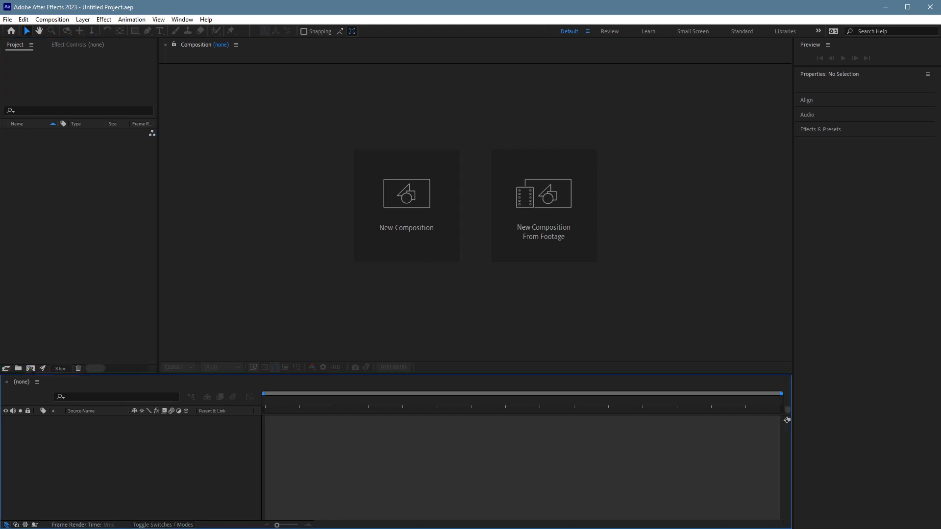
left_click(82, 191)
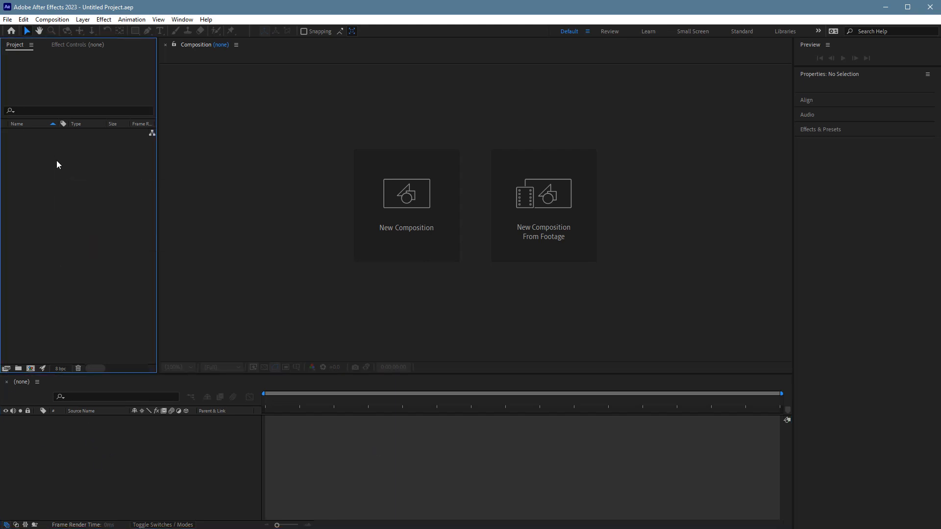
right_click(57, 161)
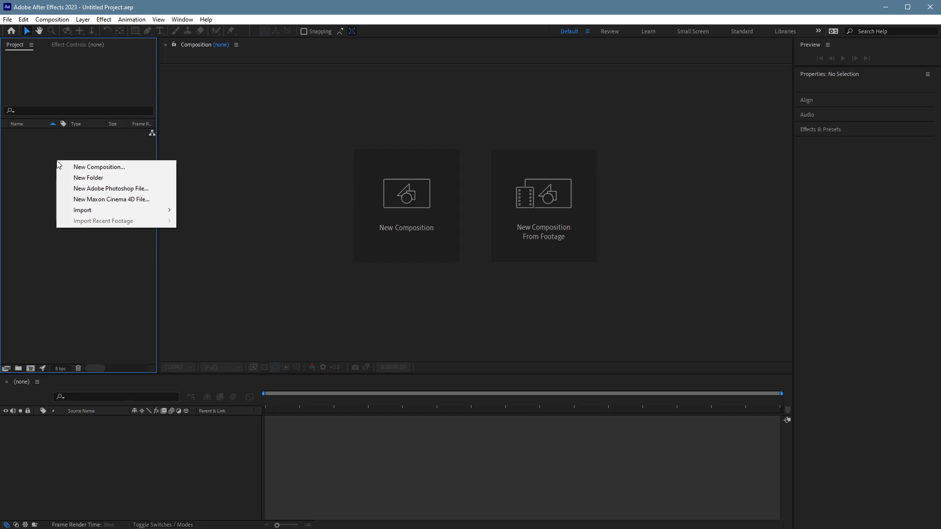
left_click(95, 178)
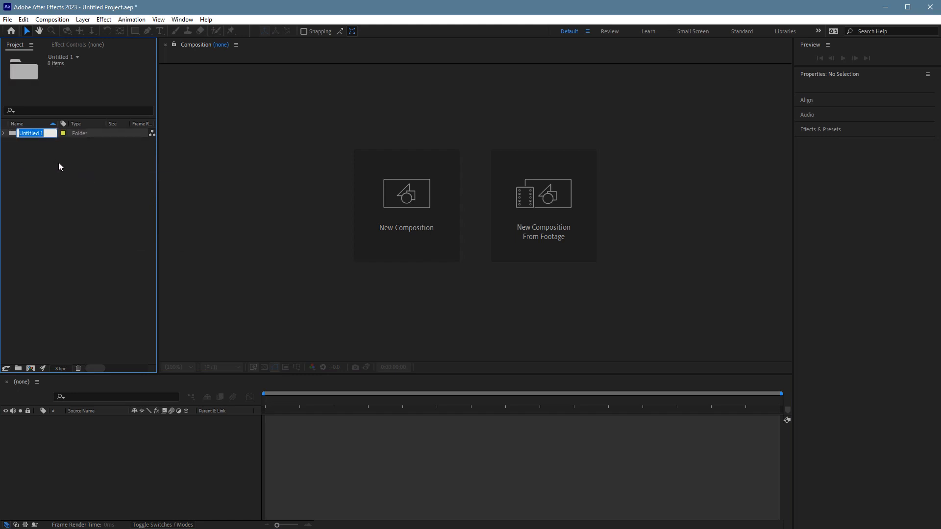
left_click(32, 143)
left_click(31, 135)
right_click(31, 134)
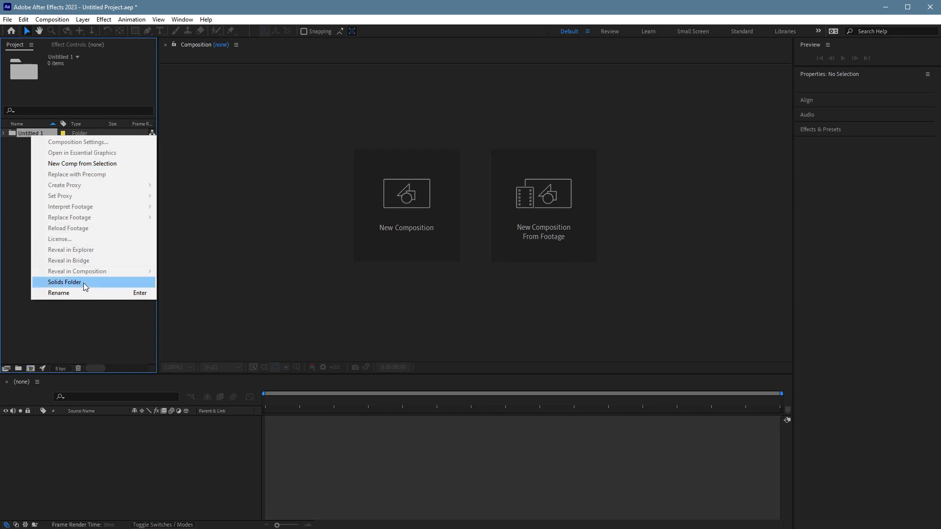
left_click(10, 191)
left_click(40, 181)
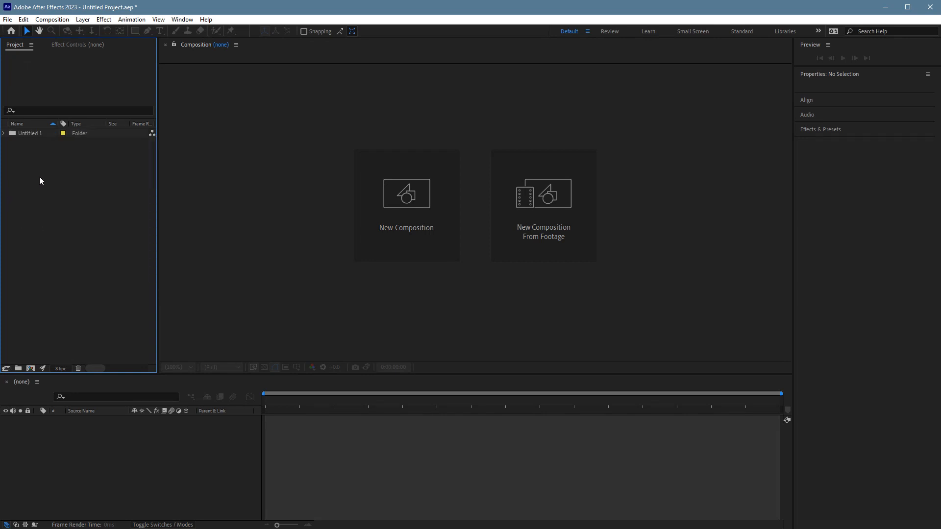
Import frogCam_vs01.001.tga from skyDomeVideo/images/frogAni as a Targa sequence, with its alpha interpreted as Straight - Unmatted.
right_click(39, 178)
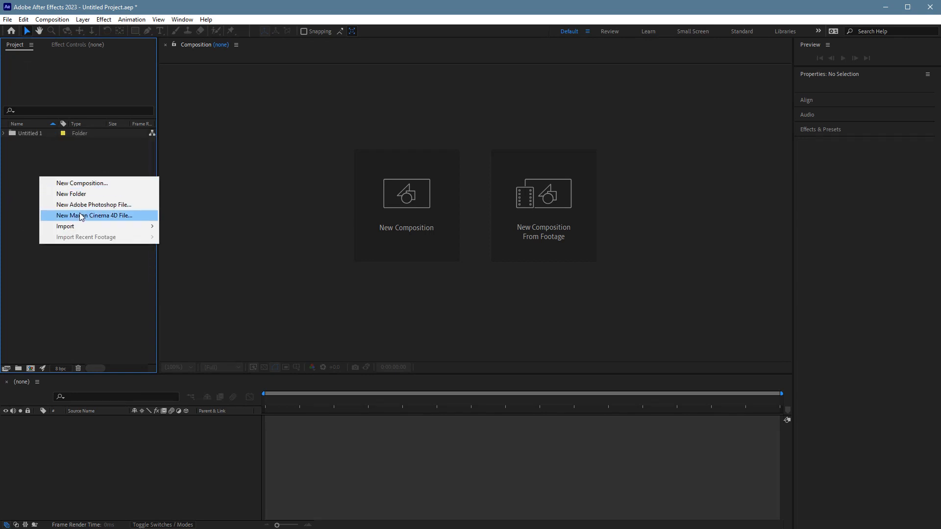
mouse_move(80, 227)
left_click(177, 227)
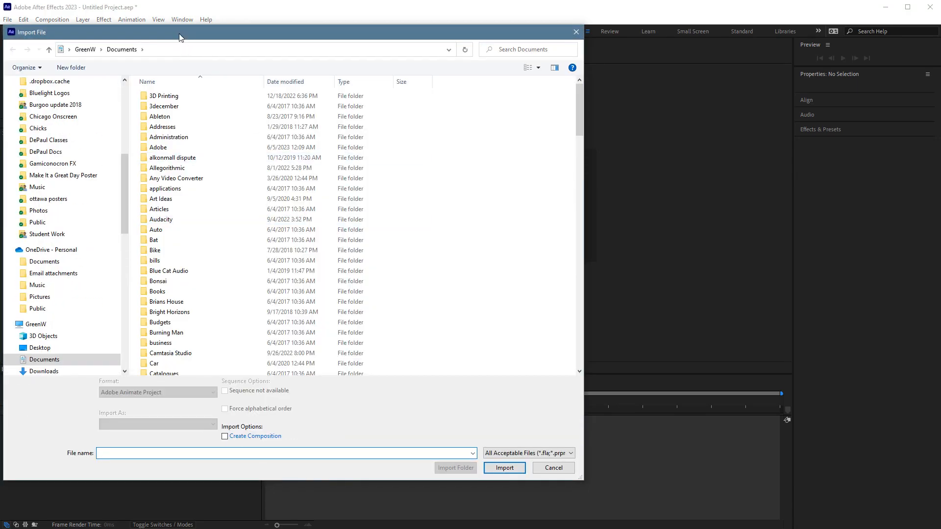
left_click_drag(179, 34, 275, 52)
left_click(220, 117)
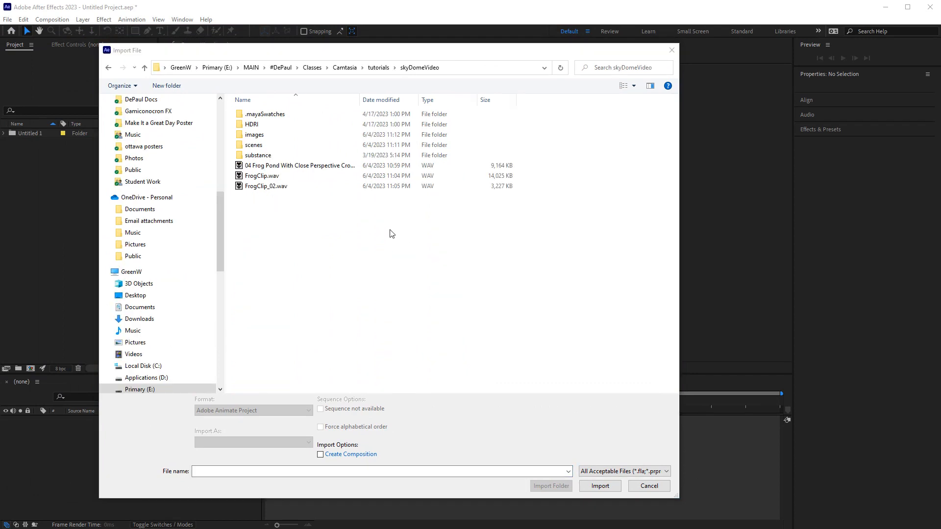
double_click(255, 135)
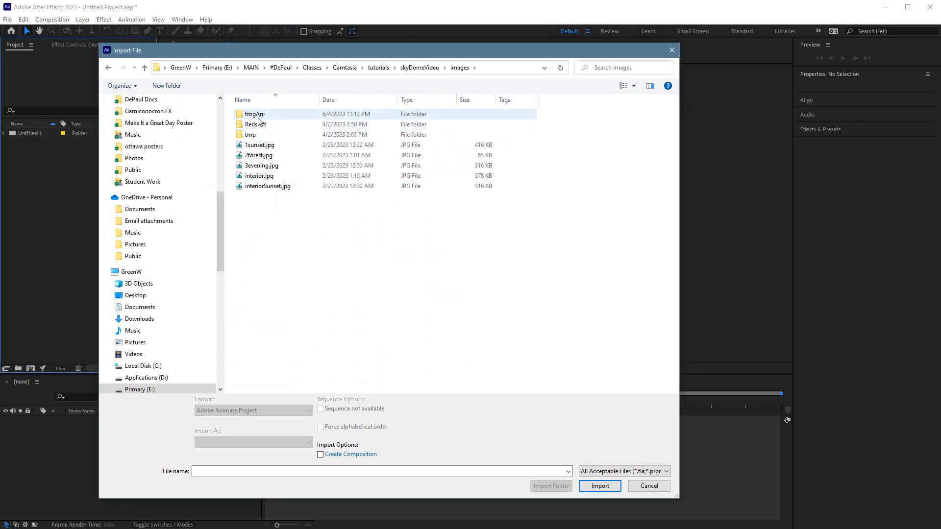
double_click(255, 114)
left_click(275, 114)
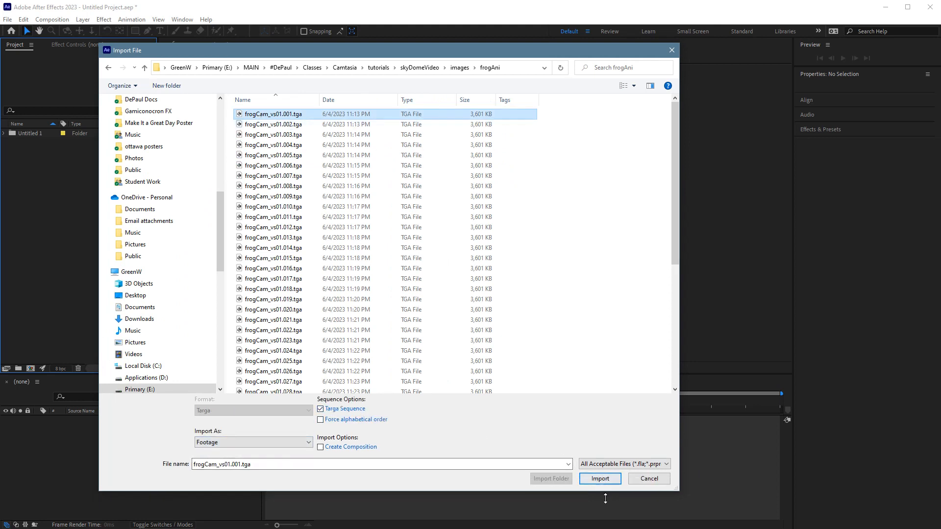
left_click(600, 479)
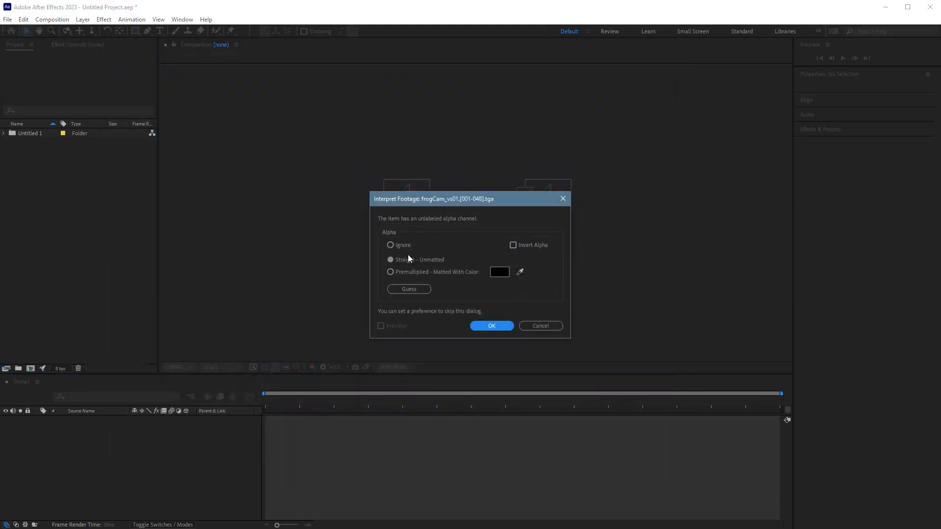
left_click(487, 328)
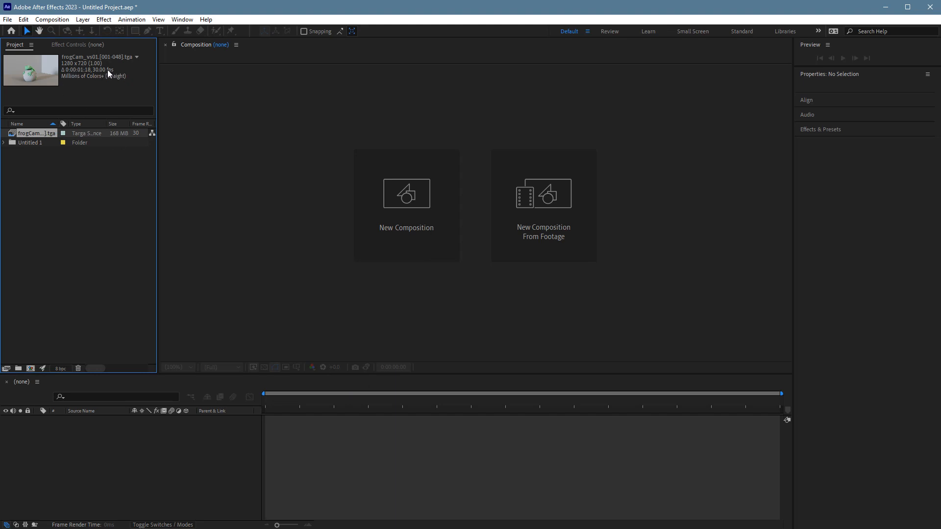
Set the imported frog sequence's assumed frame rate to 24 frames per second in its footage interpretation.
right_click(30, 133)
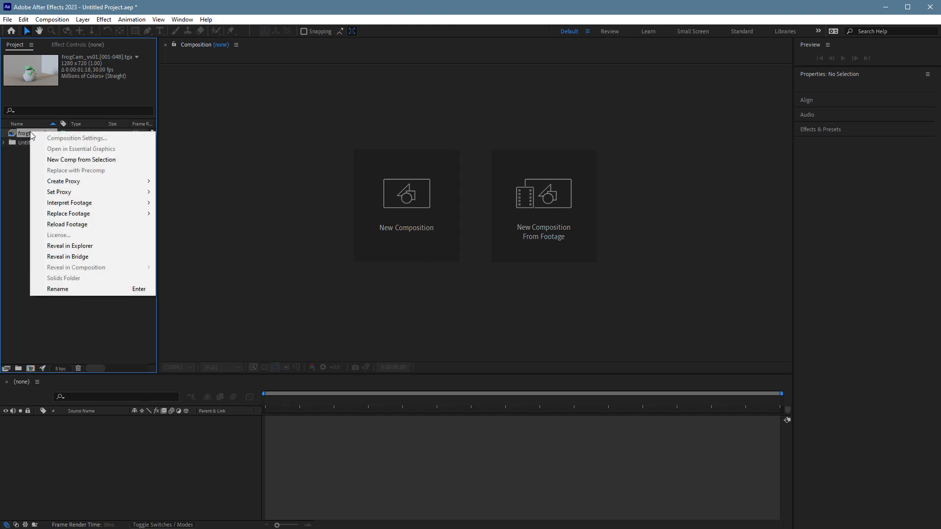
mouse_move(59, 204)
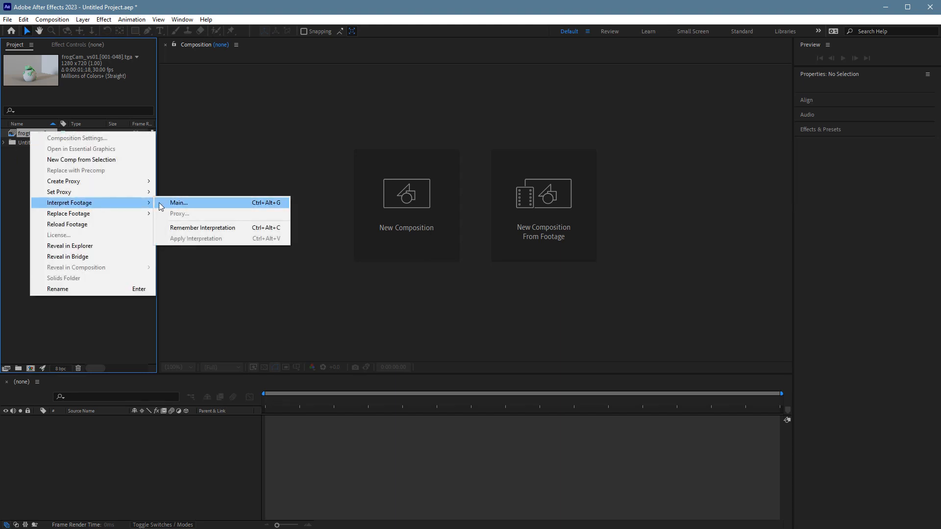
left_click(175, 203)
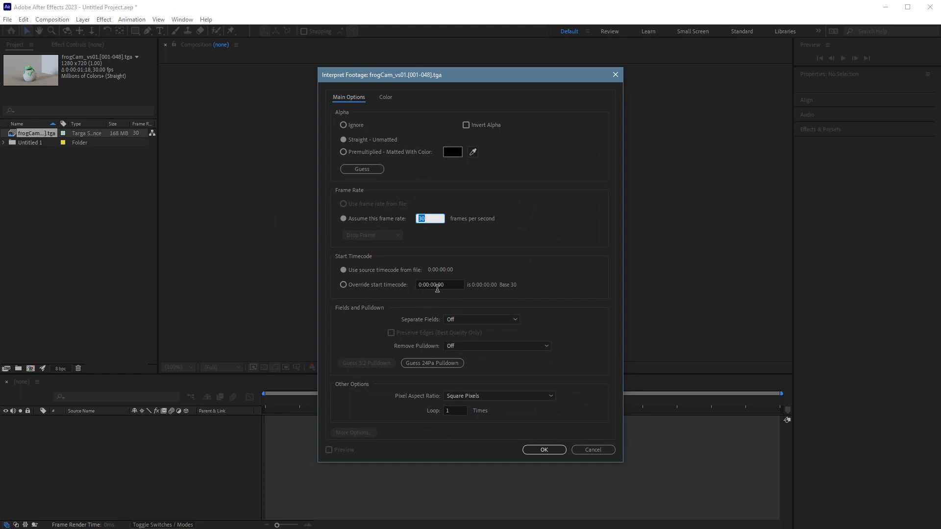
left_click(347, 220)
left_click(434, 222)
left_click(550, 450)
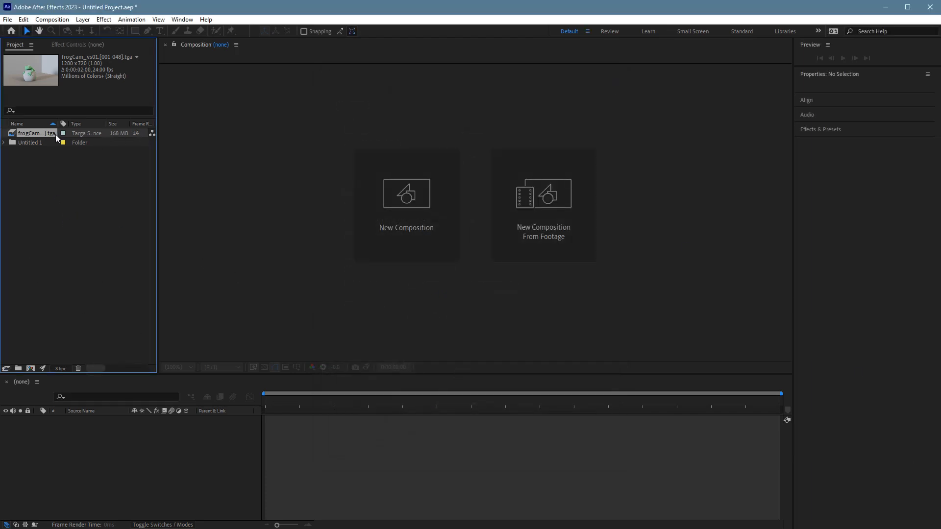
Create a composition from the imported frog Targa sequence by placing it in the empty timeline.
left_click_drag(76, 136, 397, 458)
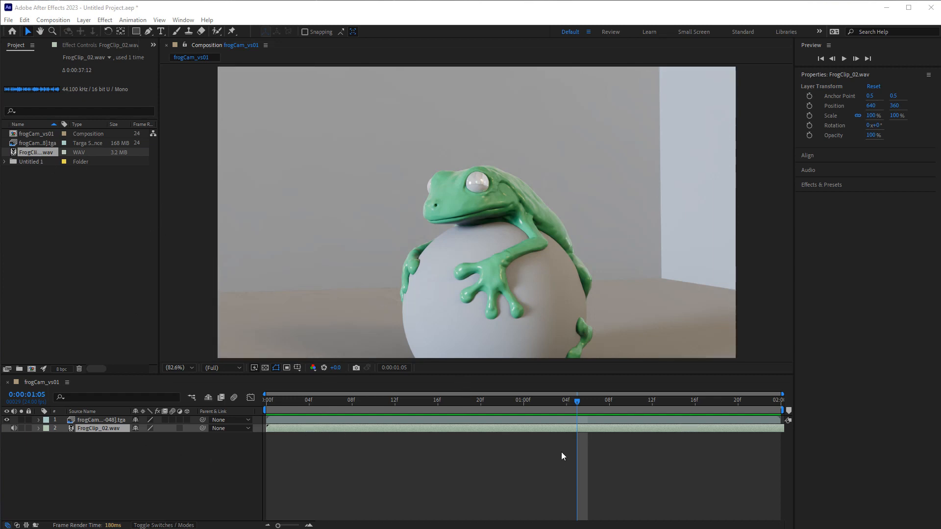
Move the playhead to 0:00:01:08 and select the FrogClip_02.wav layer in the timeline.
left_click(537, 440)
left_click(537, 439)
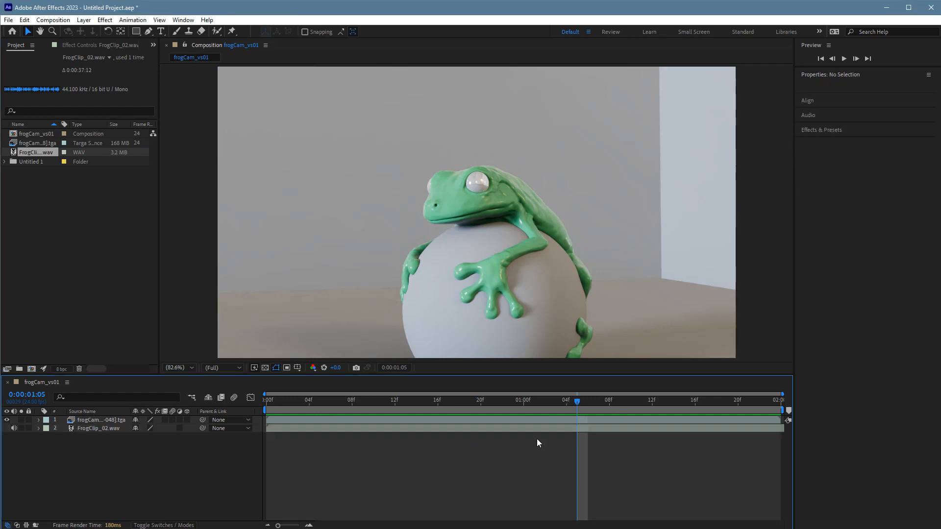
left_click(614, 399)
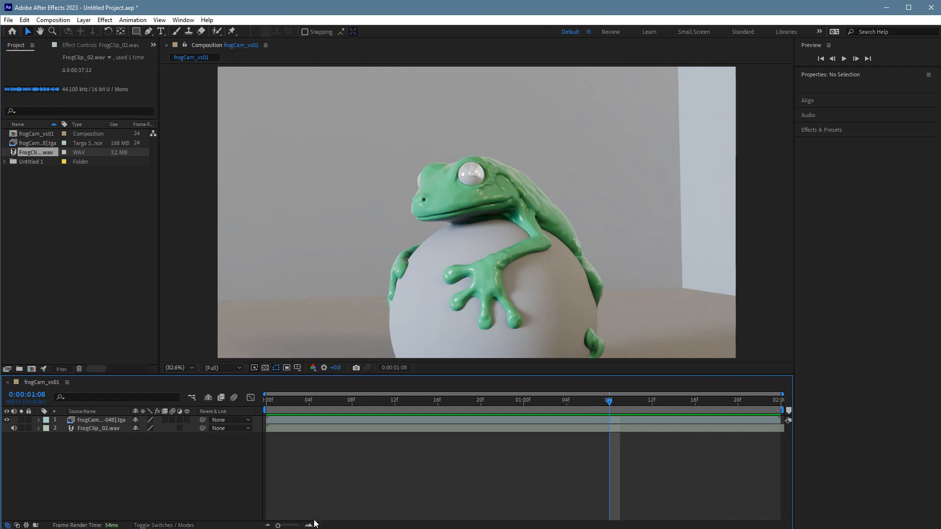
mouse_move(278, 526)
left_mouse_down()
mouse_move(295, 527)
mouse_move(272, 528)
left_mouse_up()
left_click(621, 428)
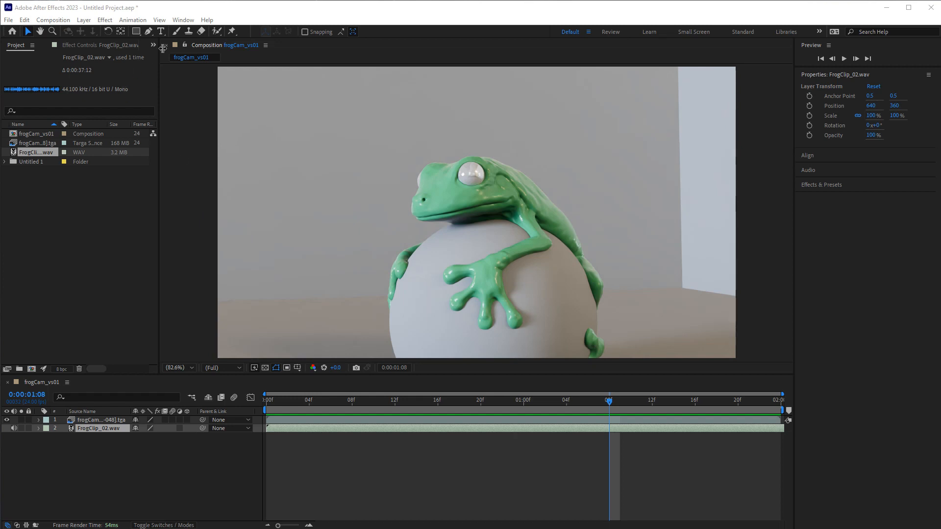
Add the frogCam_vs01 composition to the render queue.
left_click(8, 20)
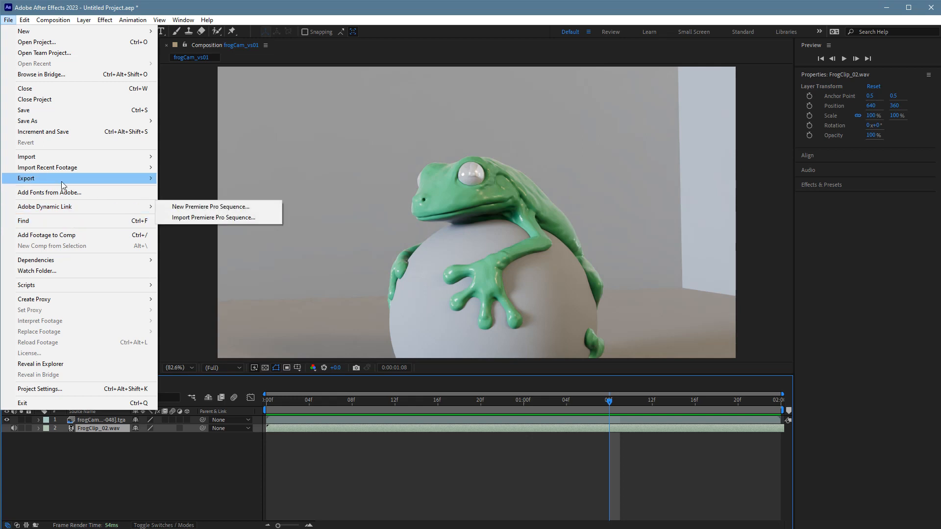
mouse_move(62, 182)
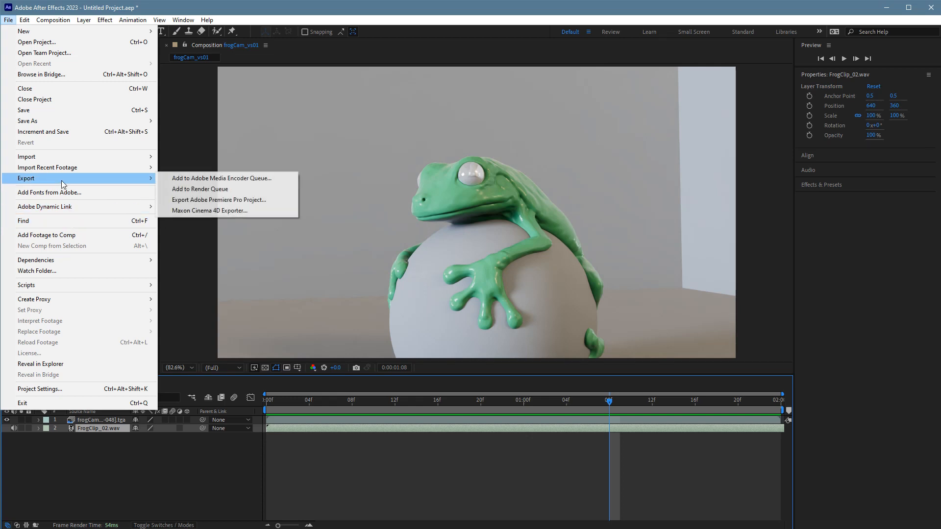
left_click(199, 191)
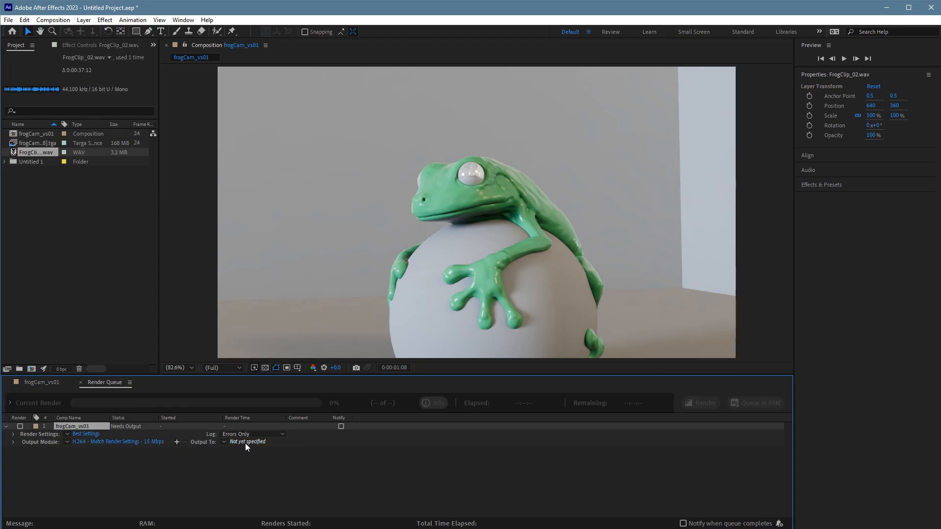
Examine the quality choices in the queued composition's render settings without changing them.
left_click(86, 434)
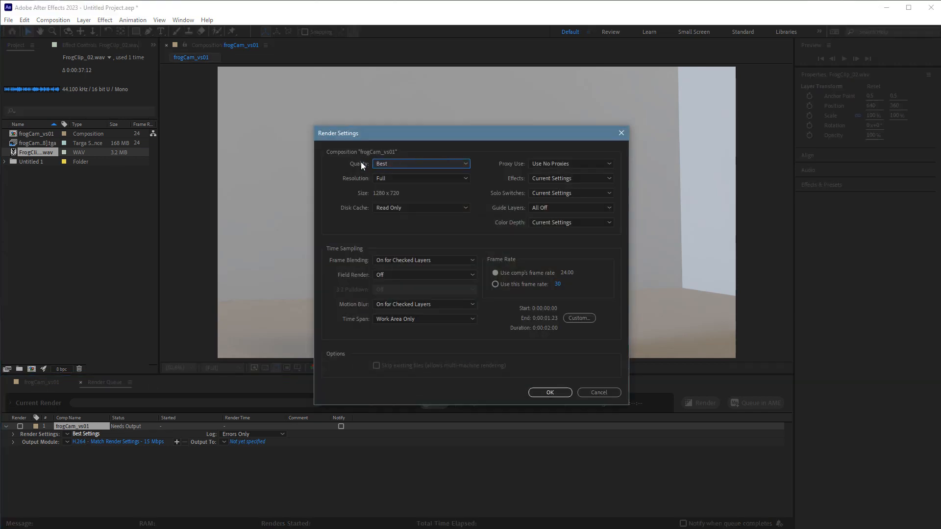
left_click(416, 163)
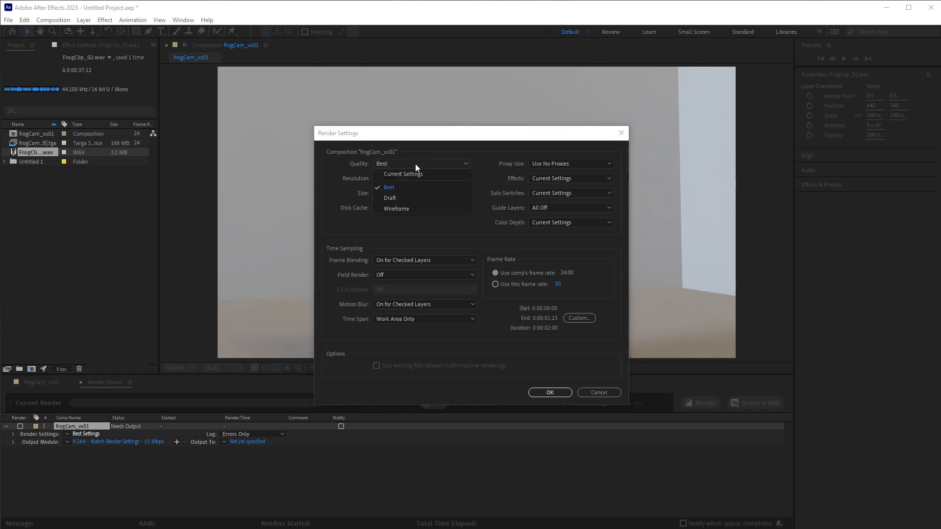
left_click(416, 164)
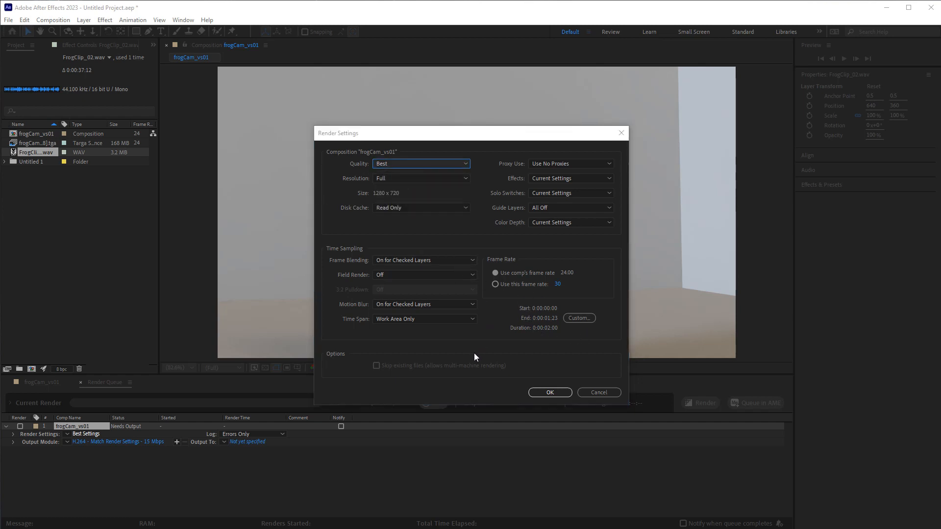
left_click(605, 393)
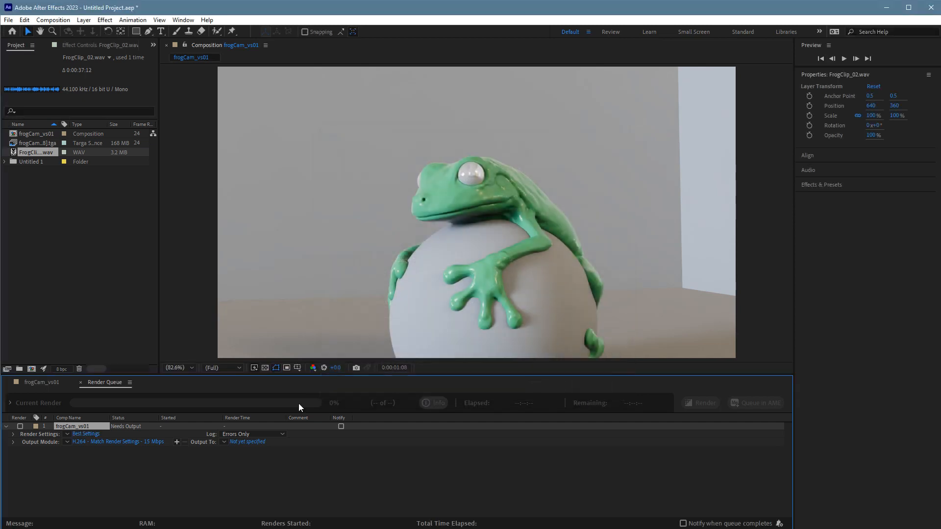
Keep H.264 as the output module's format and set its video target bitrate to 18.04 Mbps.
left_click(99, 441)
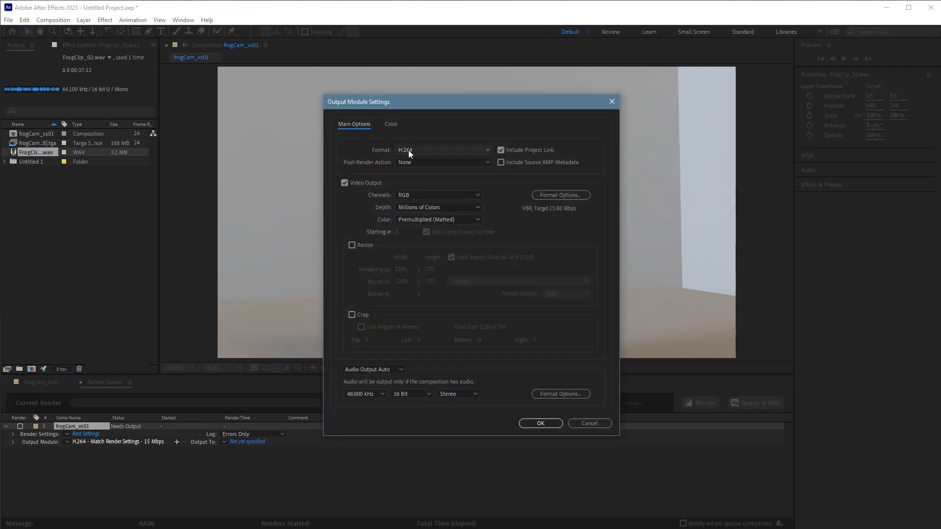
left_click(408, 150)
left_click(414, 196)
left_click(554, 195)
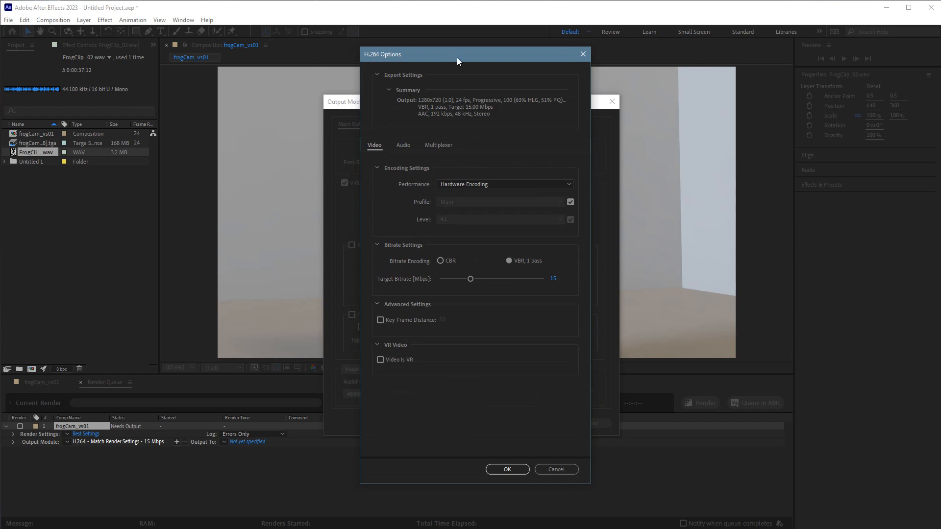
left_click_drag(457, 57, 505, 63)
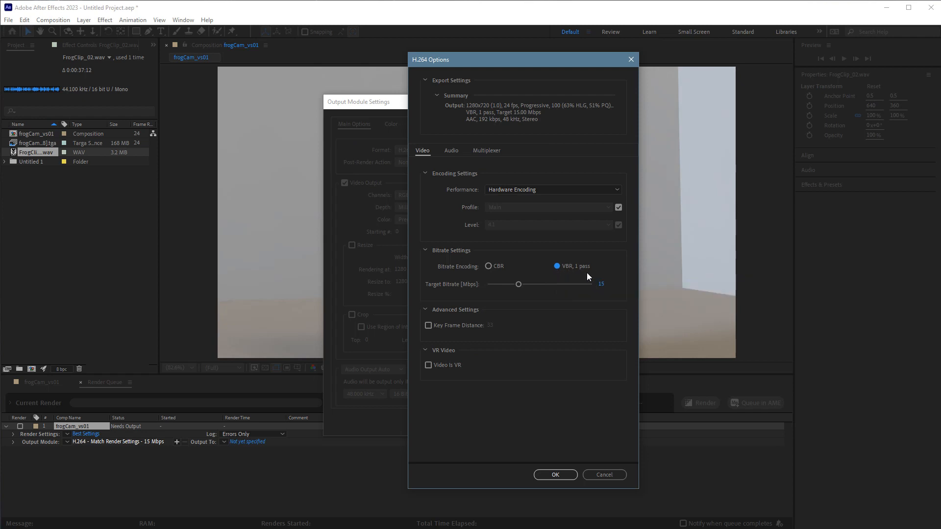
left_click_drag(514, 287, 526, 288)
Set the H.264 output's AAC audio bitrate to 512 kbps and accept the output module settings.
left_click(452, 150)
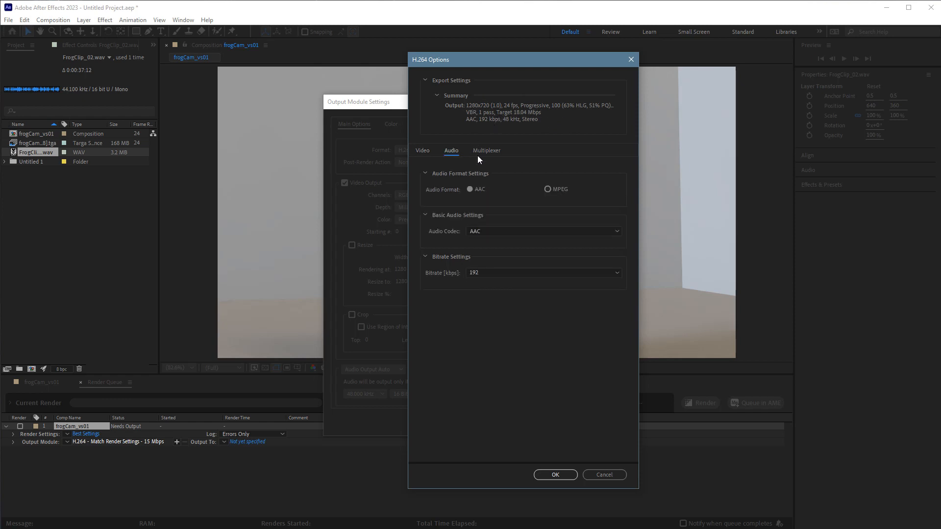
left_click(480, 273)
left_click(502, 498)
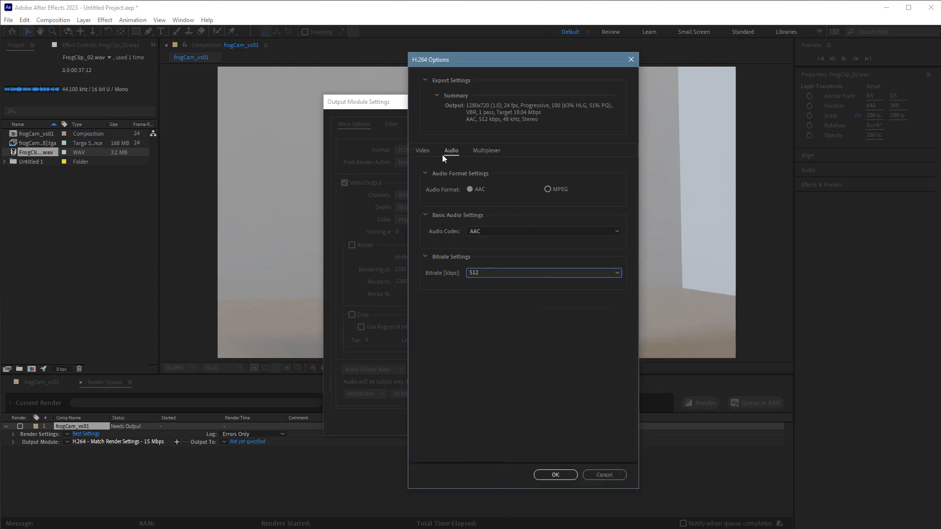
left_click(571, 476)
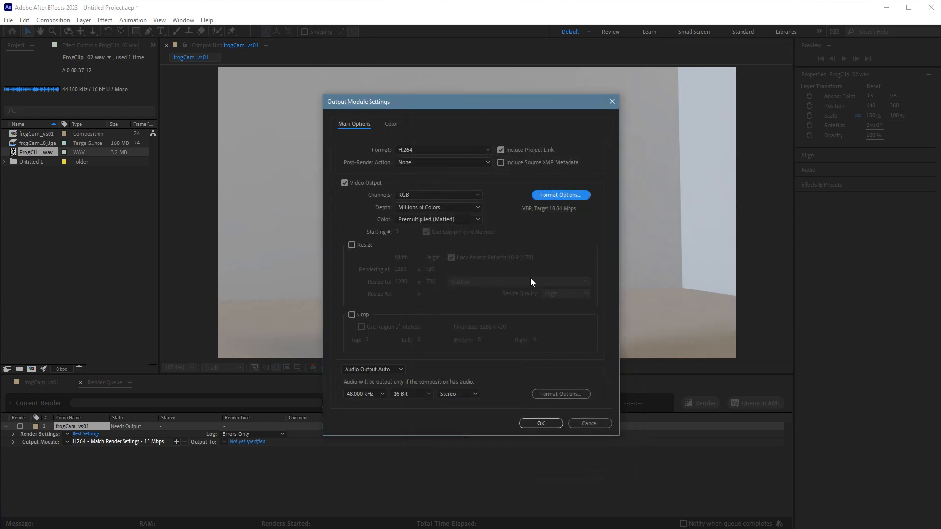
left_click(537, 424)
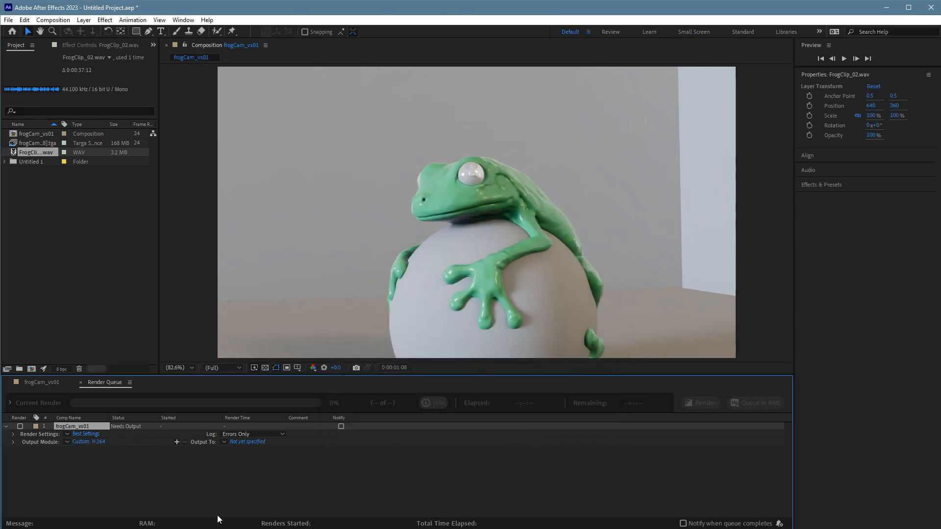
Accept the queued item's render settings with Best quality, Full resolution and the composition's frame rate.
left_click(87, 434)
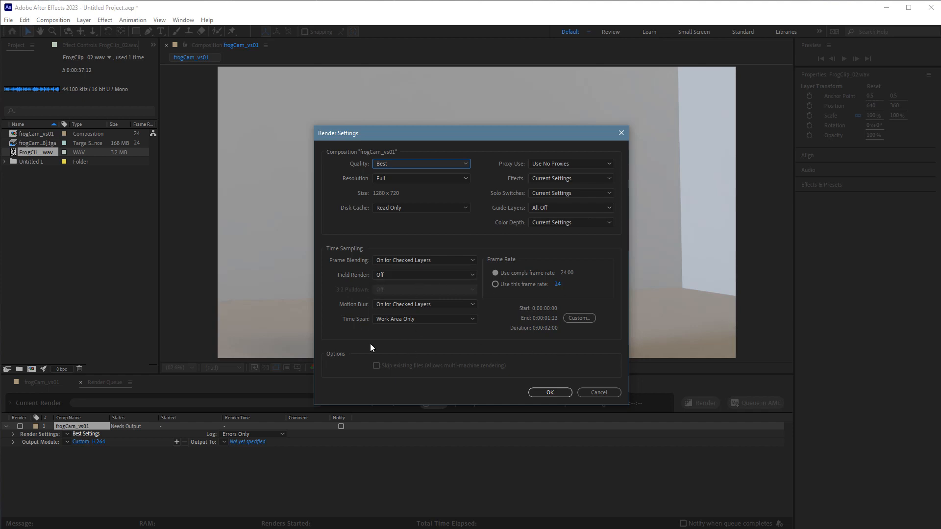
left_click(549, 392)
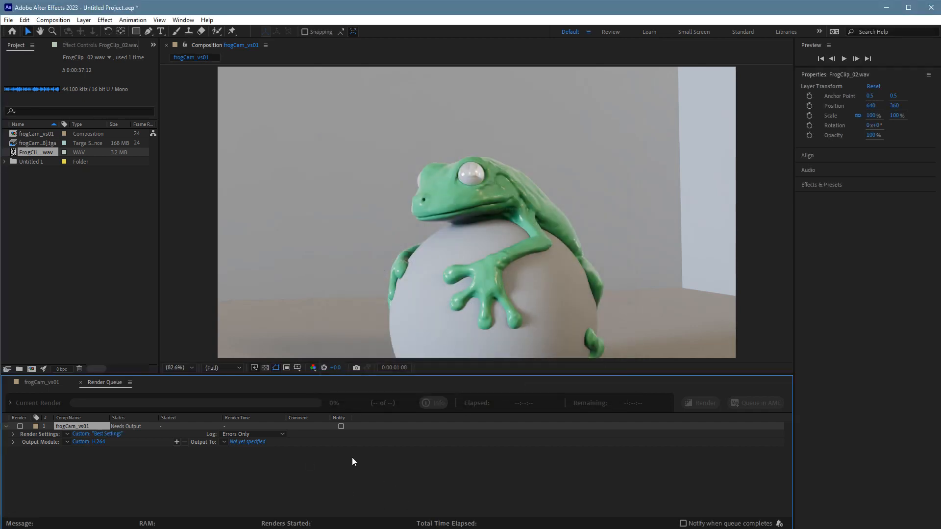
Set the render's output file to frogCam_vs03_AE.mp4 in the Desktop folder.
left_click(244, 443)
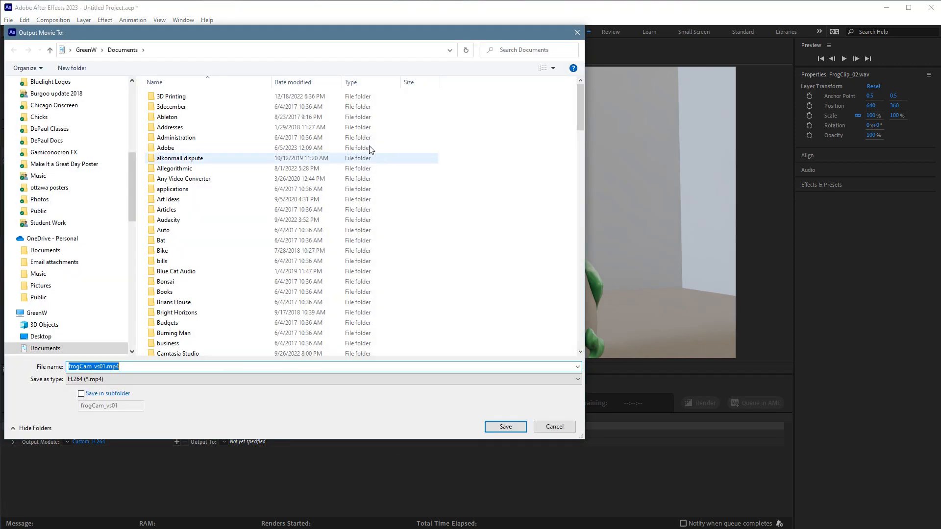
scroll(98, 108, "up", 8)
left_click(41, 101)
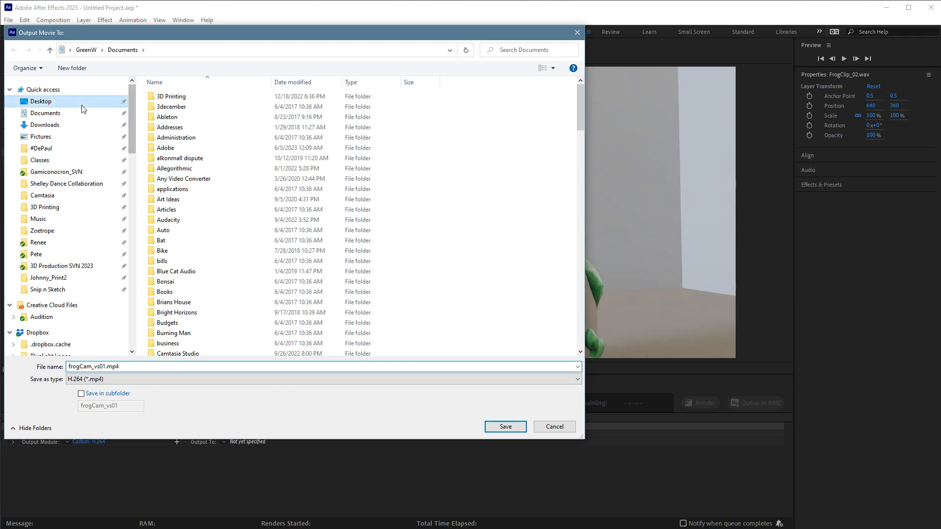
left_click(120, 372)
left_click(109, 370)
left_click(107, 370)
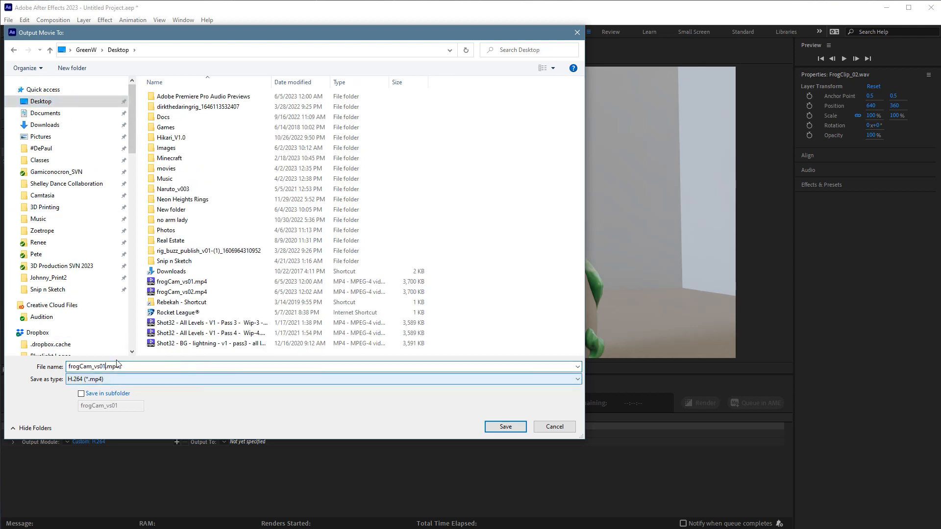
key("BackSpace")
type("3")
type("_AE")
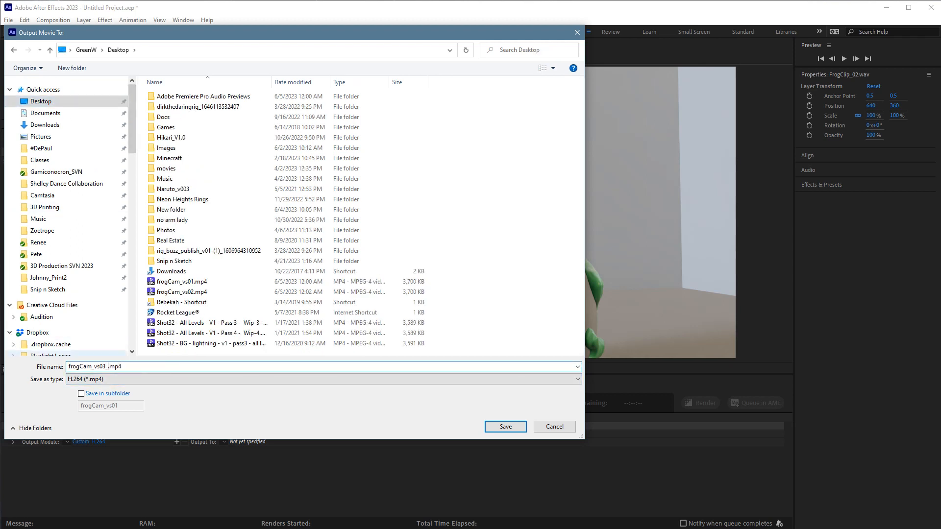
key("Tab")
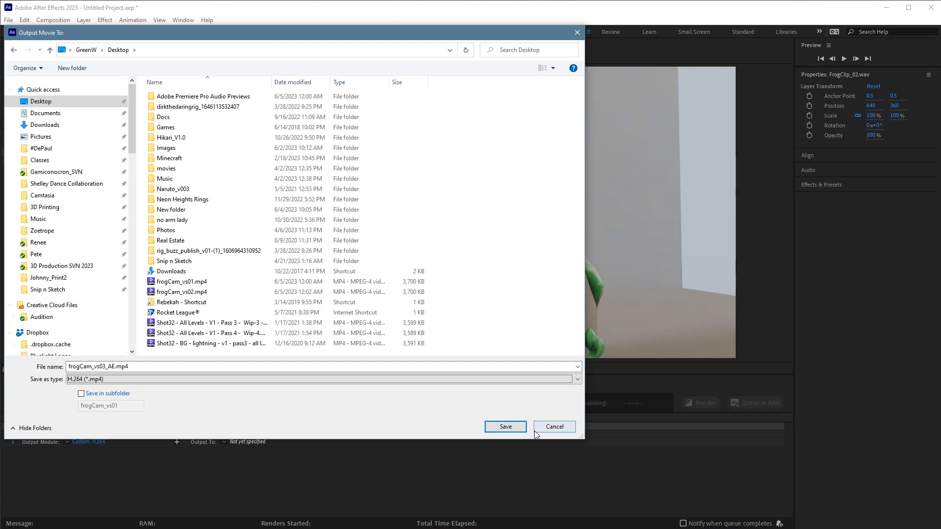
left_click(505, 425)
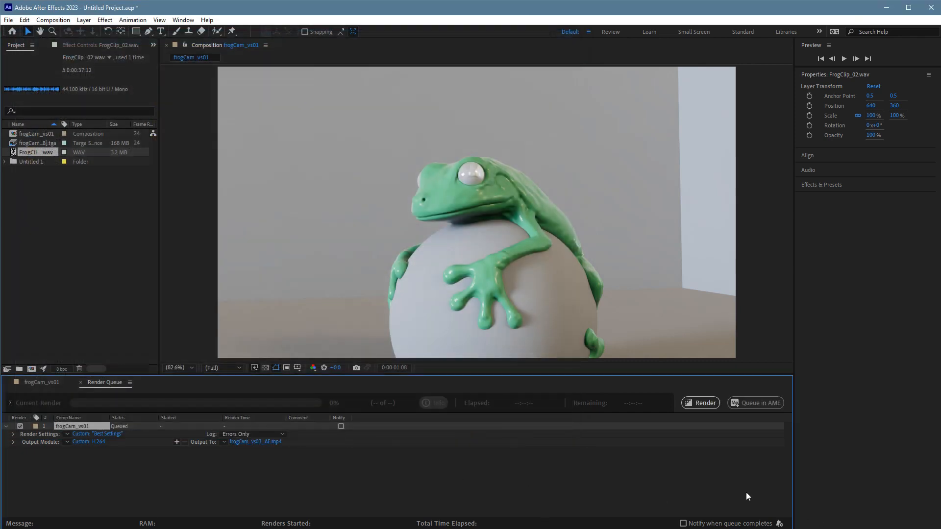
Render the queued composition to video and close the player showing the finished movie.
left_click(701, 403)
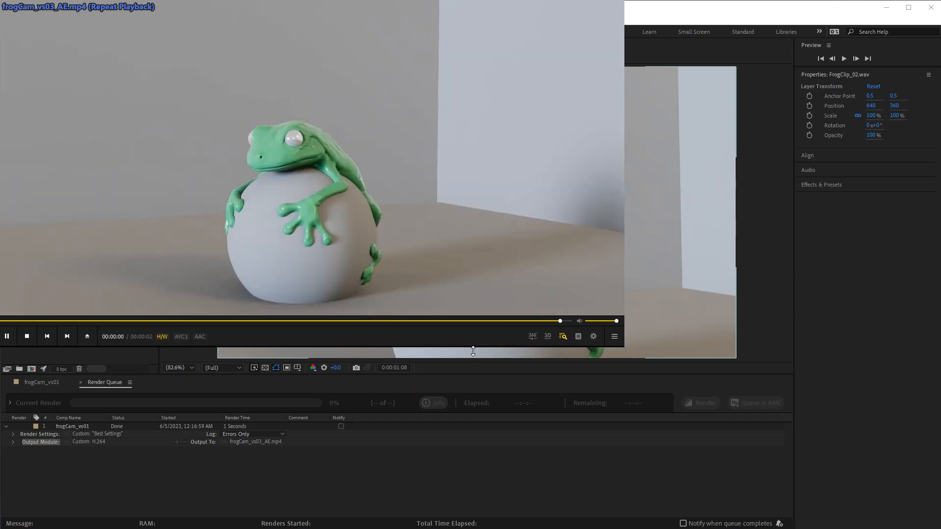
left_click(617, 8)
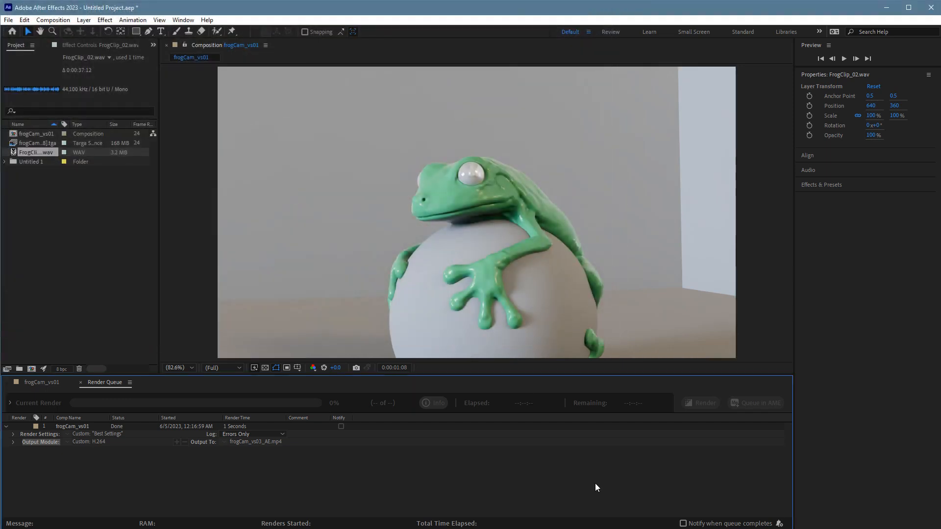